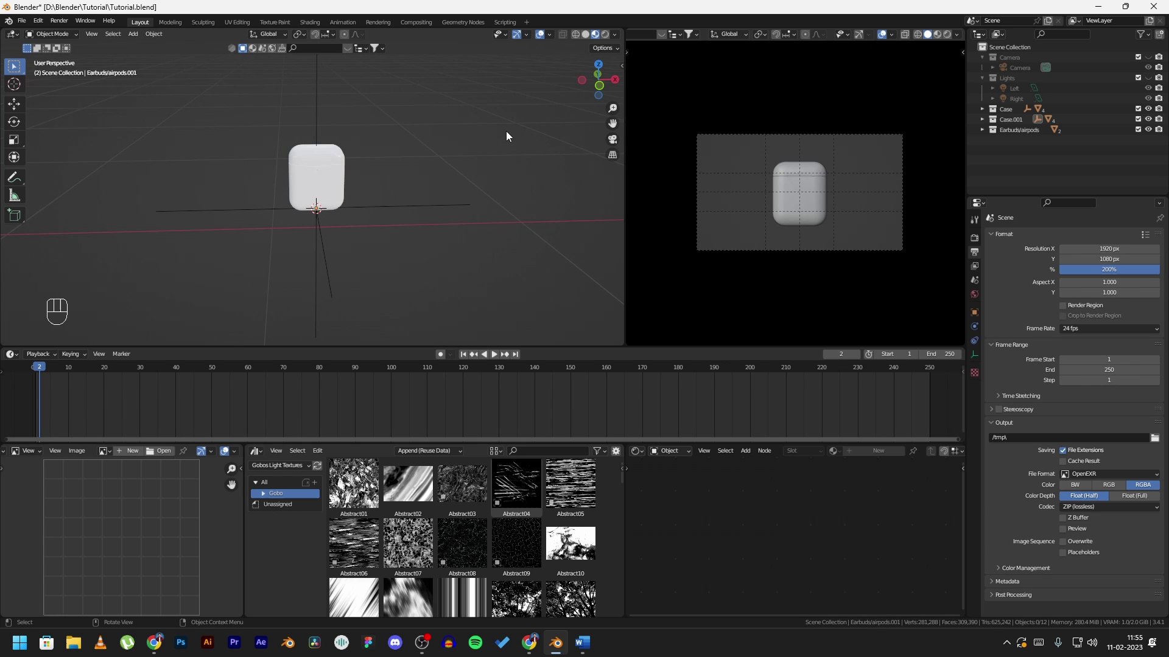
# - Save the file, then make the world background black and set its strength to 0
pyautogui.hotkey('ctrl', 's')
pyautogui.hotkey('ctrl', 's')
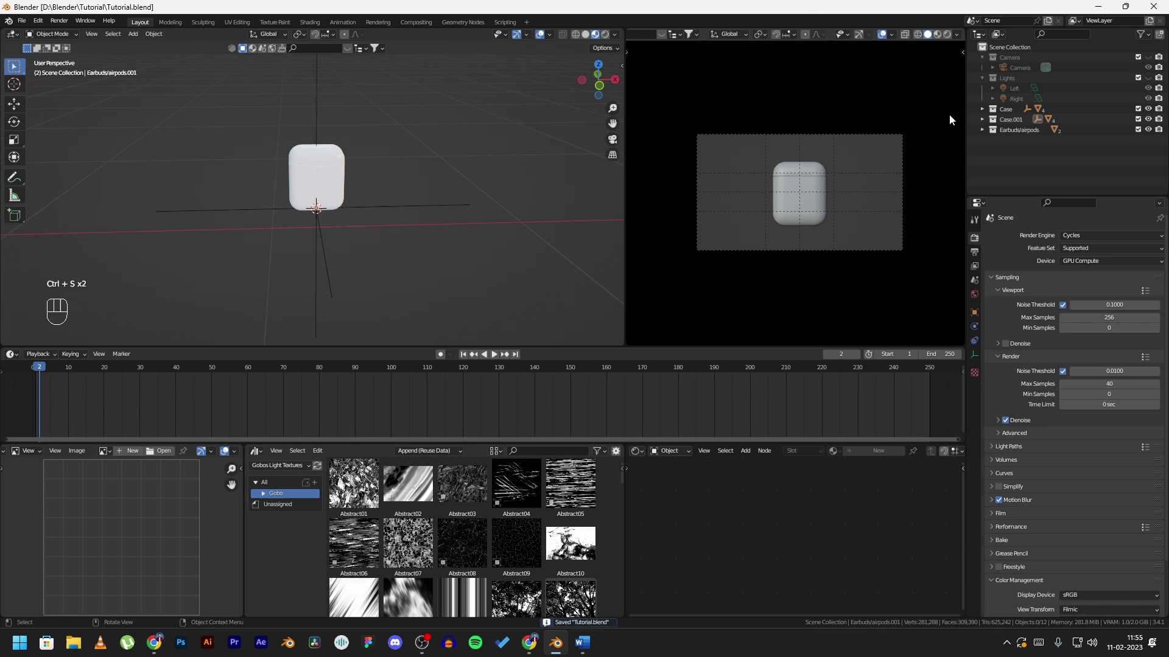
pyautogui.click(973, 299)
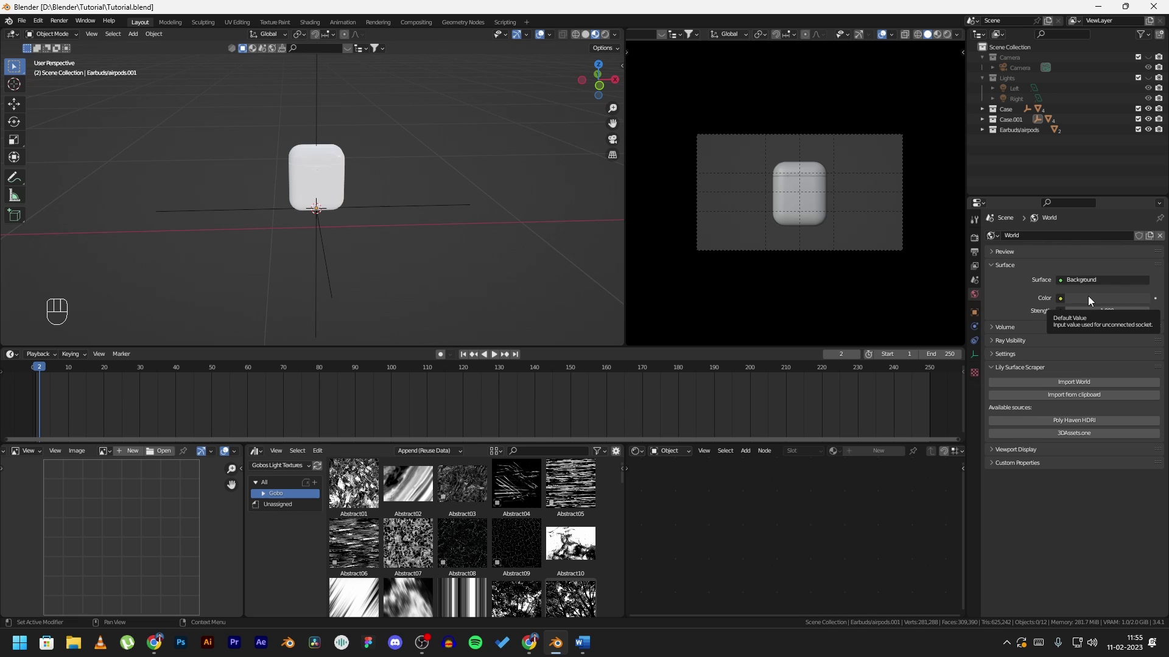
pyautogui.click(1087, 297)
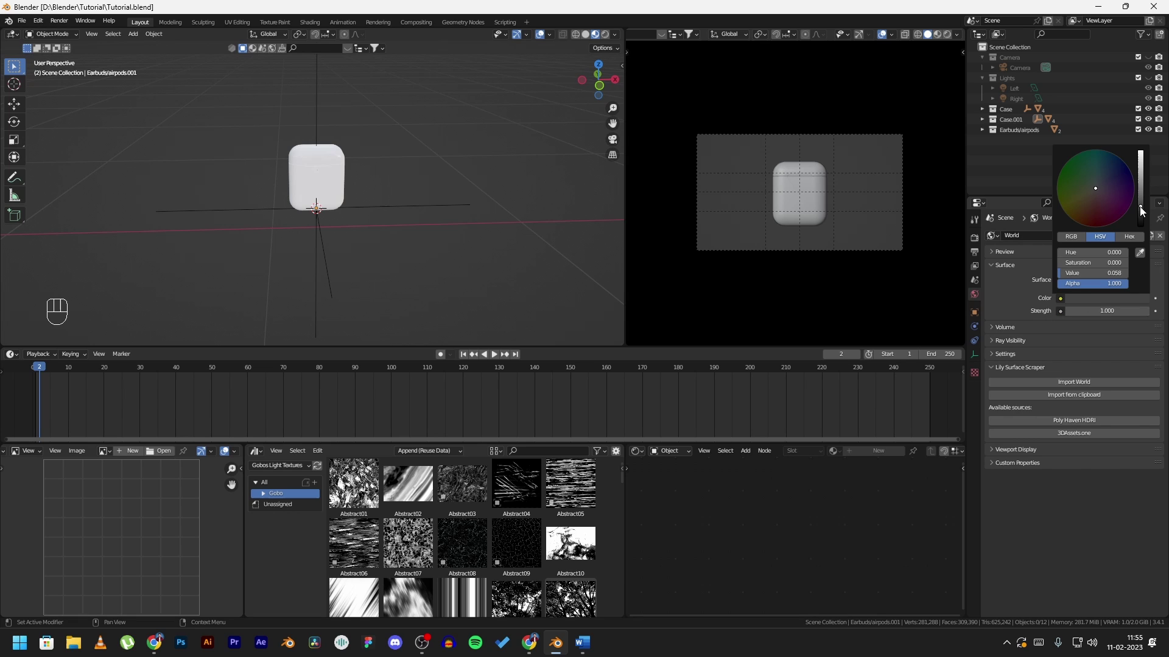
pyautogui.moveTo(1141, 207); pyautogui.dragTo(1146, 232)
pyautogui.doubleClick(1097, 312)
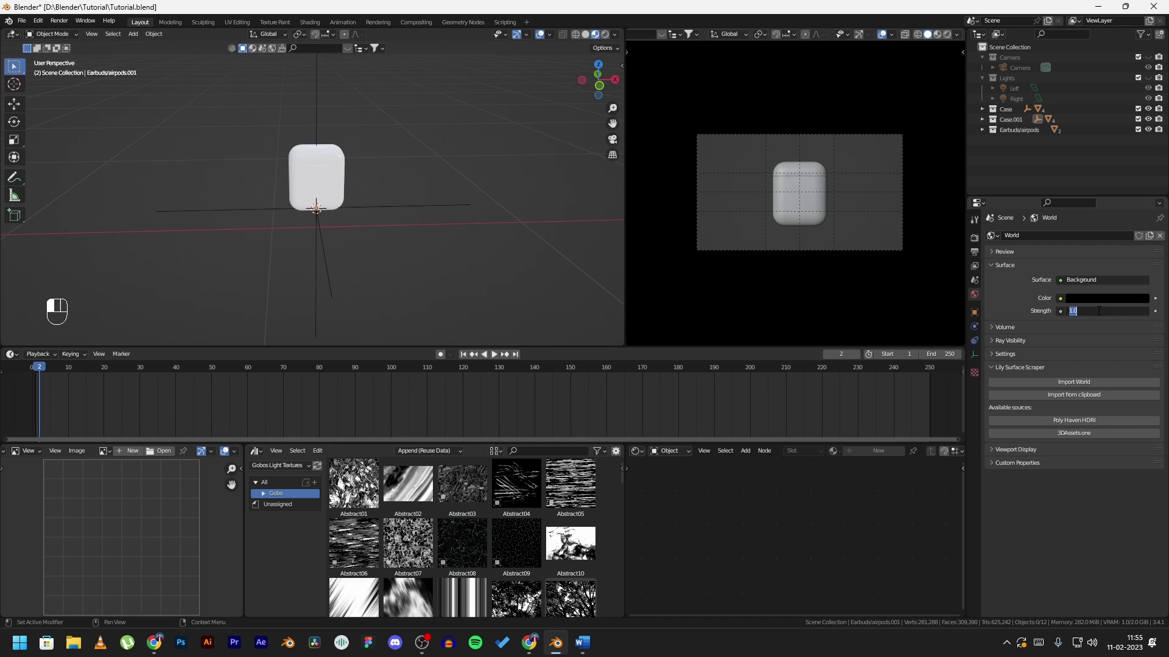
pyautogui.write('0')
pyautogui.press('Return')
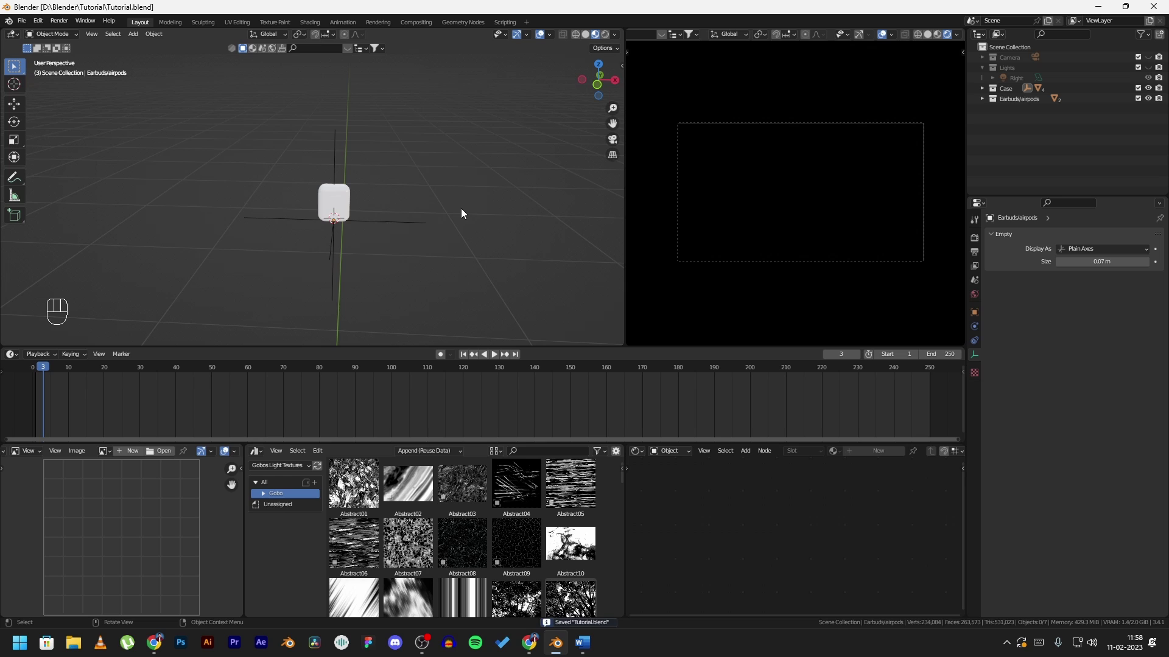
# - Add an area light and rotate it 90 degrees about the X axis
pyautogui.hotkey('shift', 'a')
pyautogui.moveTo(416, 196)
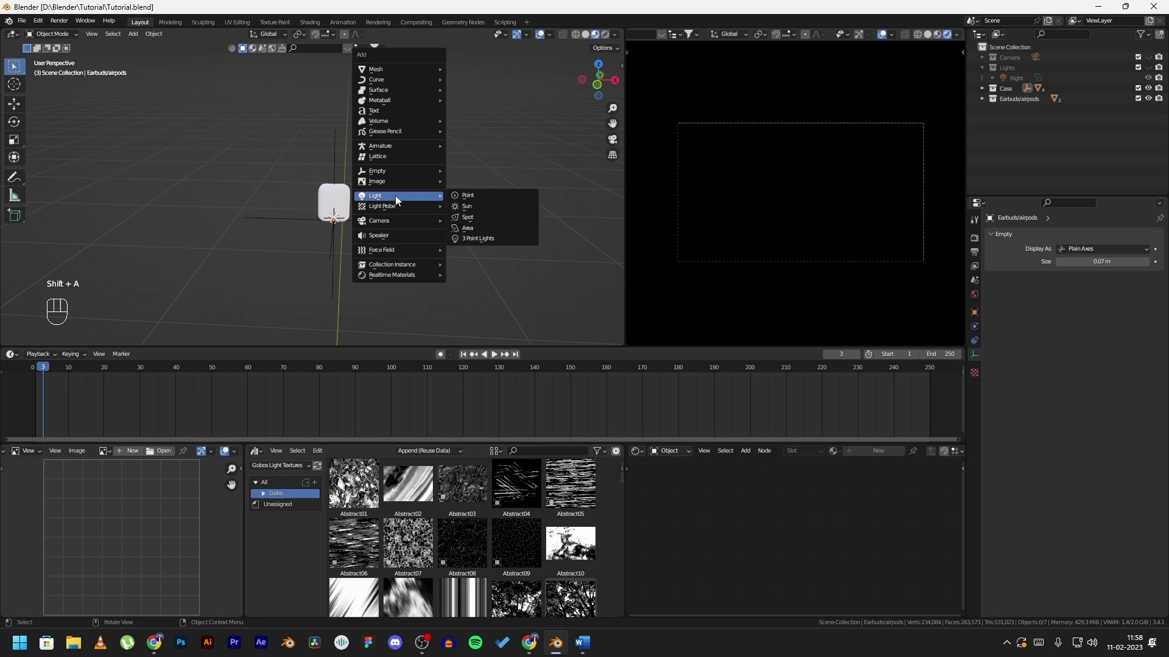
pyautogui.click(468, 229)
pyautogui.press('r')
pyautogui.press('x')
pyautogui.press('9')
pyautogui.press('0')
pyautogui.press('Return')
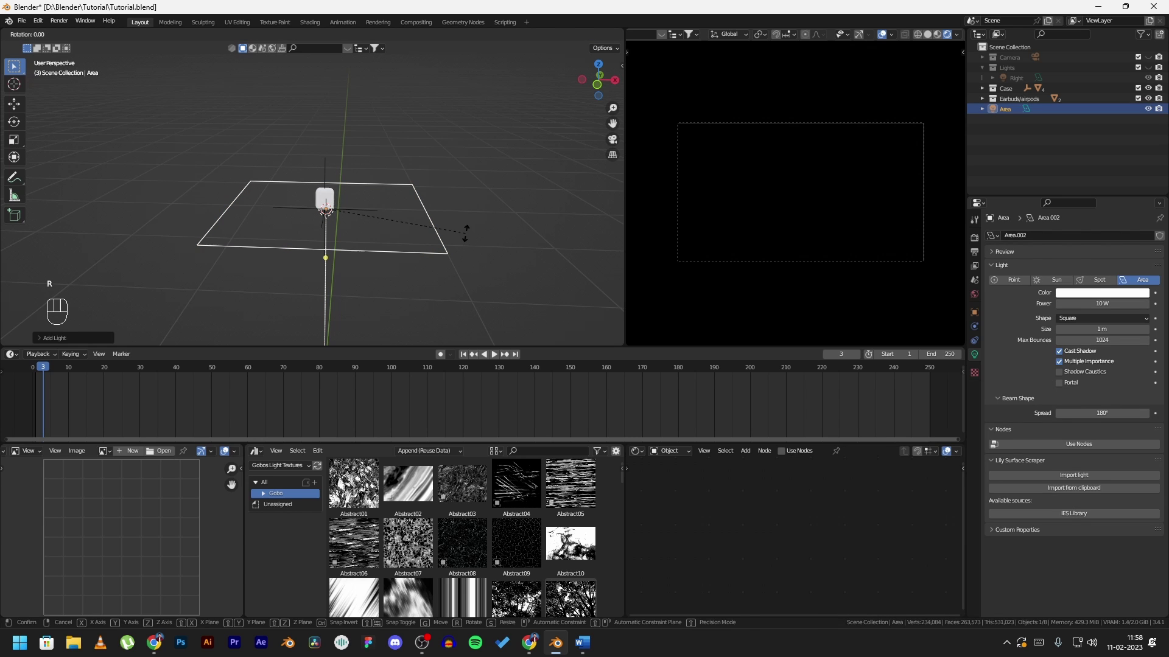
# - Place the area light behind the case in top view and angle it to produce a rim light on the case's edge
pyautogui.press('`')
pyautogui.click(439, 140)
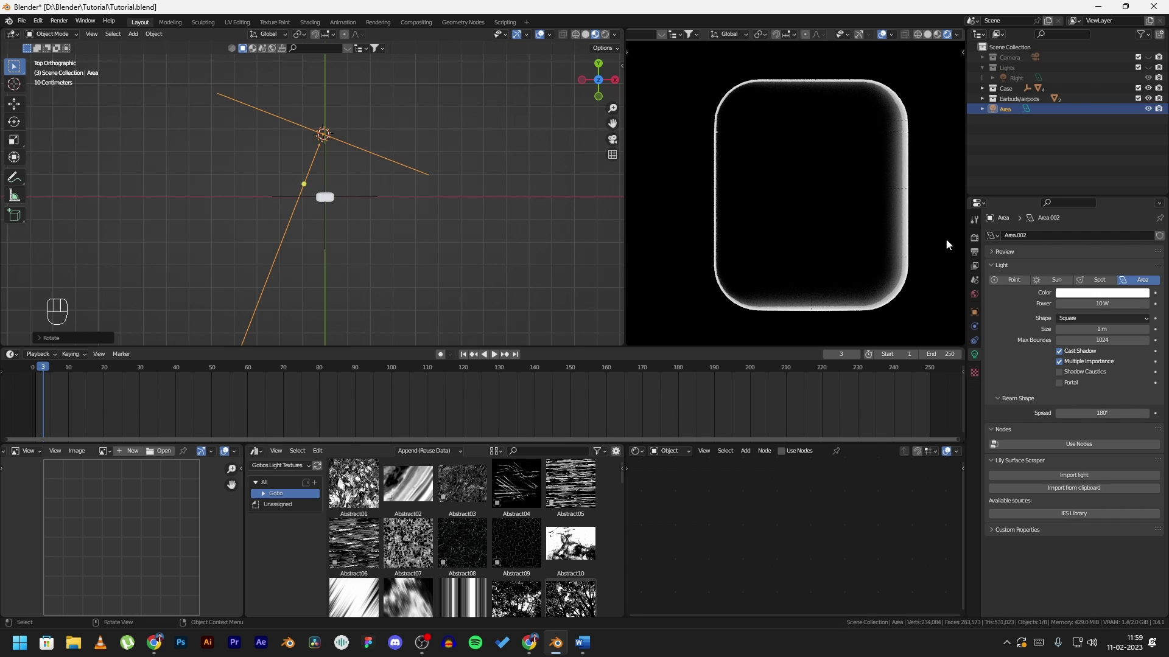
pyautogui.scroll(-5, 667, 137)
pyautogui.scroll(3, 813, 148)
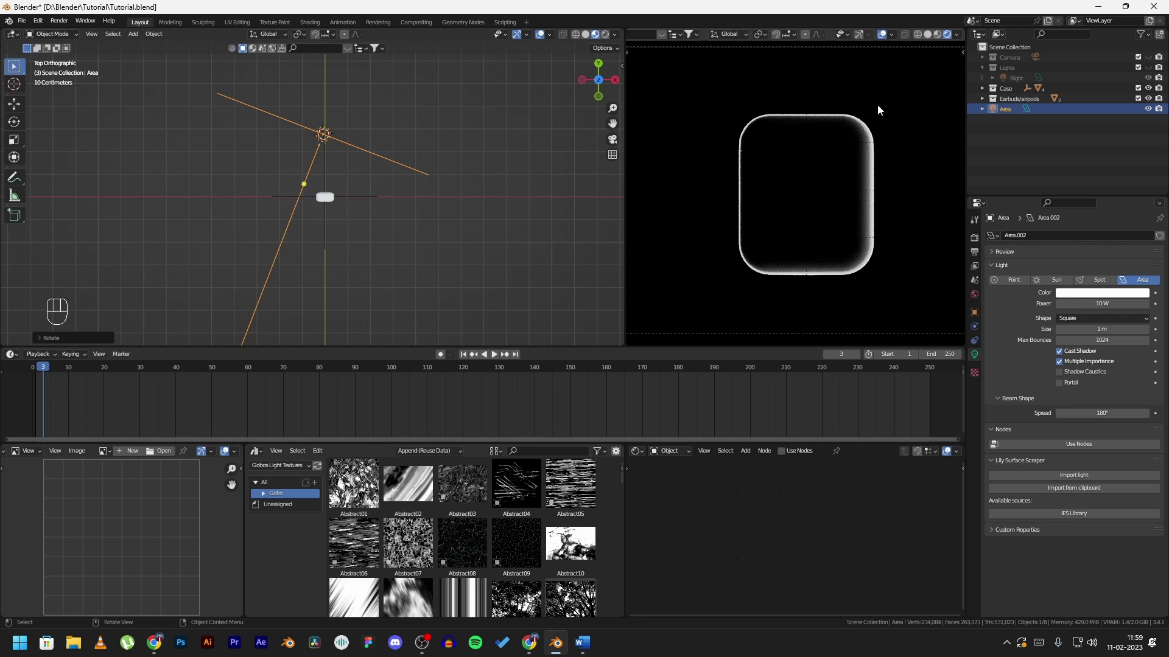
# - Narrow the area light along the X axis into a thin vertical strip
pyautogui.moveTo(426, 131); pyautogui.dragTo(472, 157, button='middle')
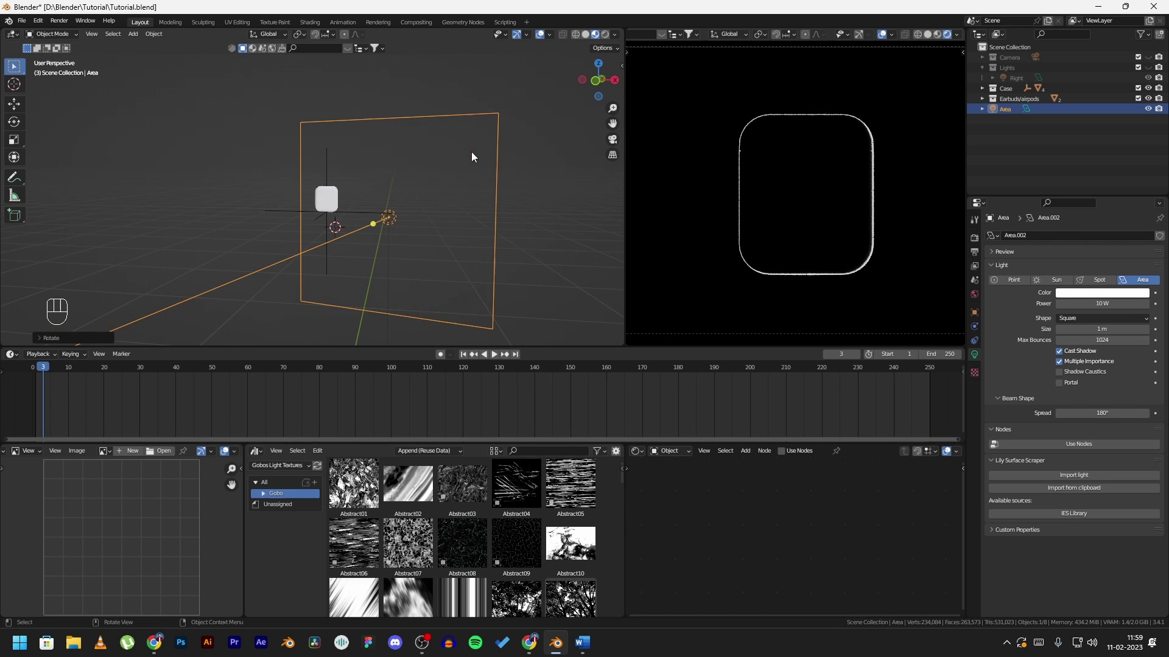
pyautogui.moveTo(286, 174); pyautogui.dragTo(462, 214, button='middle')
pyautogui.press('s')
pyautogui.press('x')
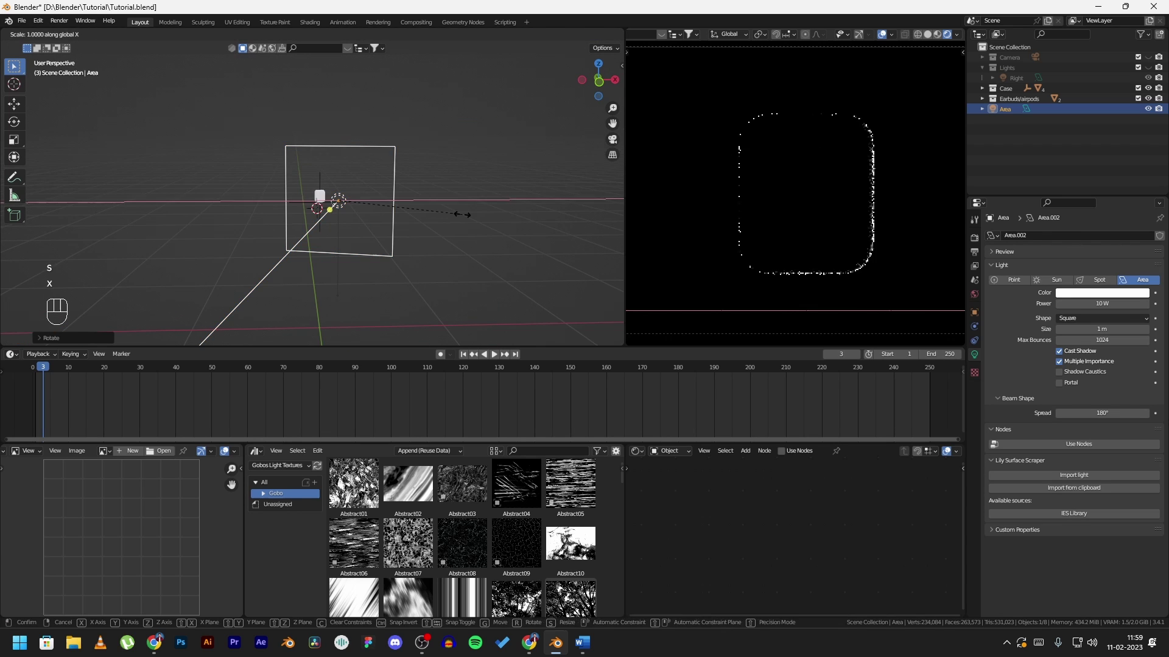
pyautogui.click(369, 202)
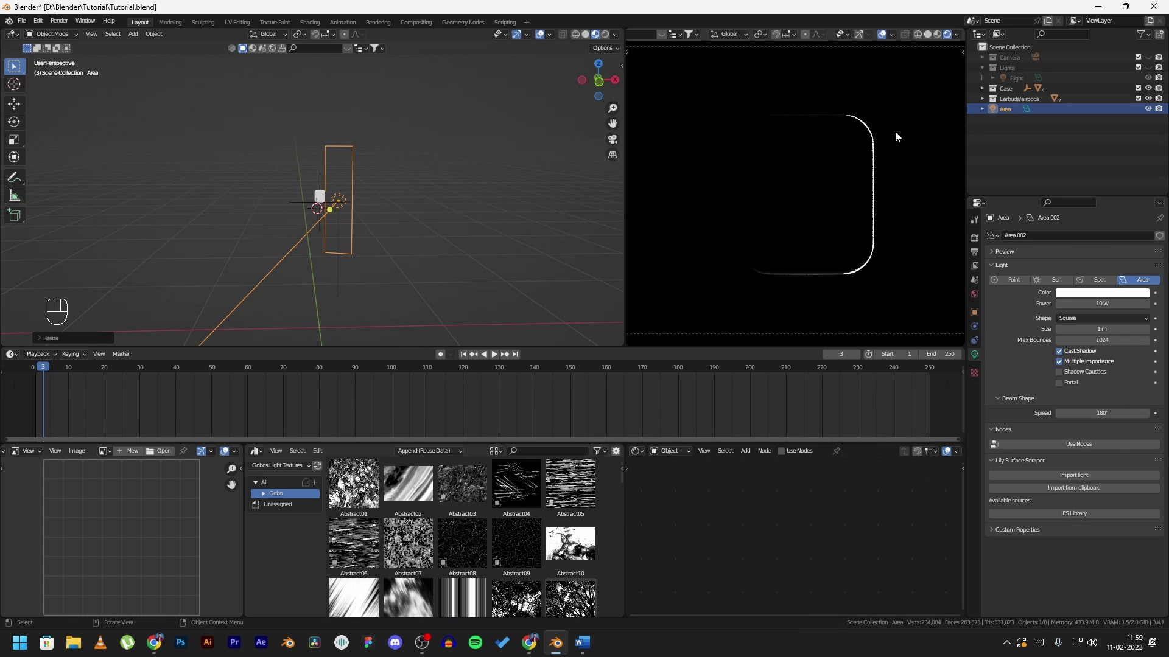
pyautogui.hotkey('ctrl', 'z')
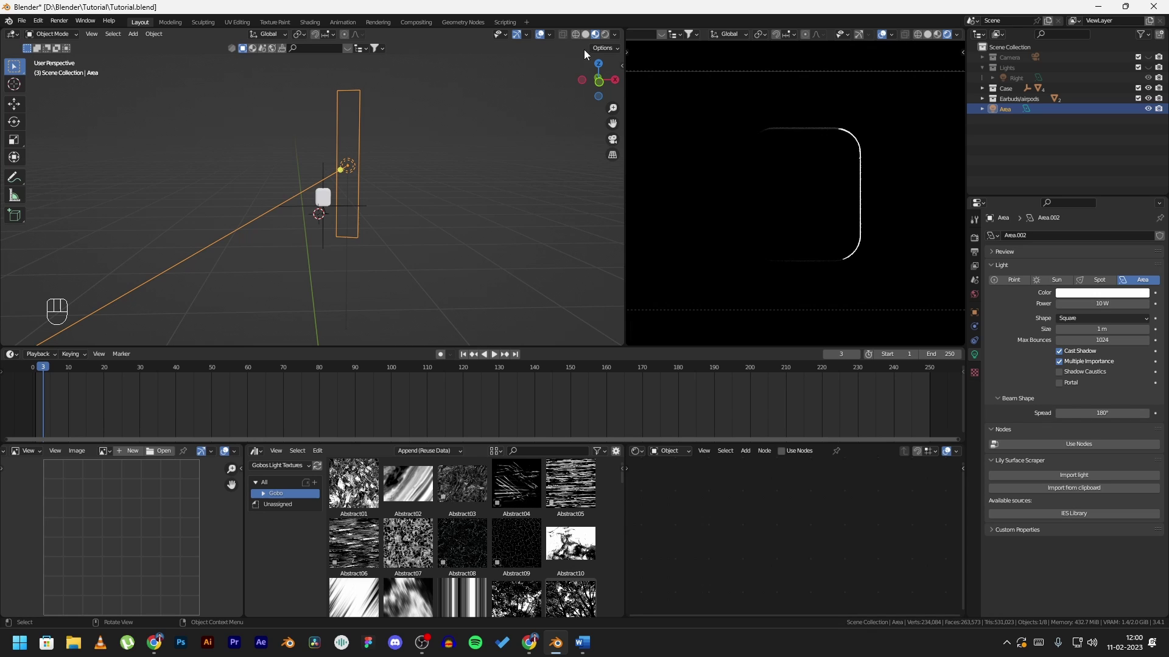
# - Color the area light light blue and duplicate it along the X axis to the other side of the case
pyautogui.click(1090, 293)
pyautogui.click(1102, 176)
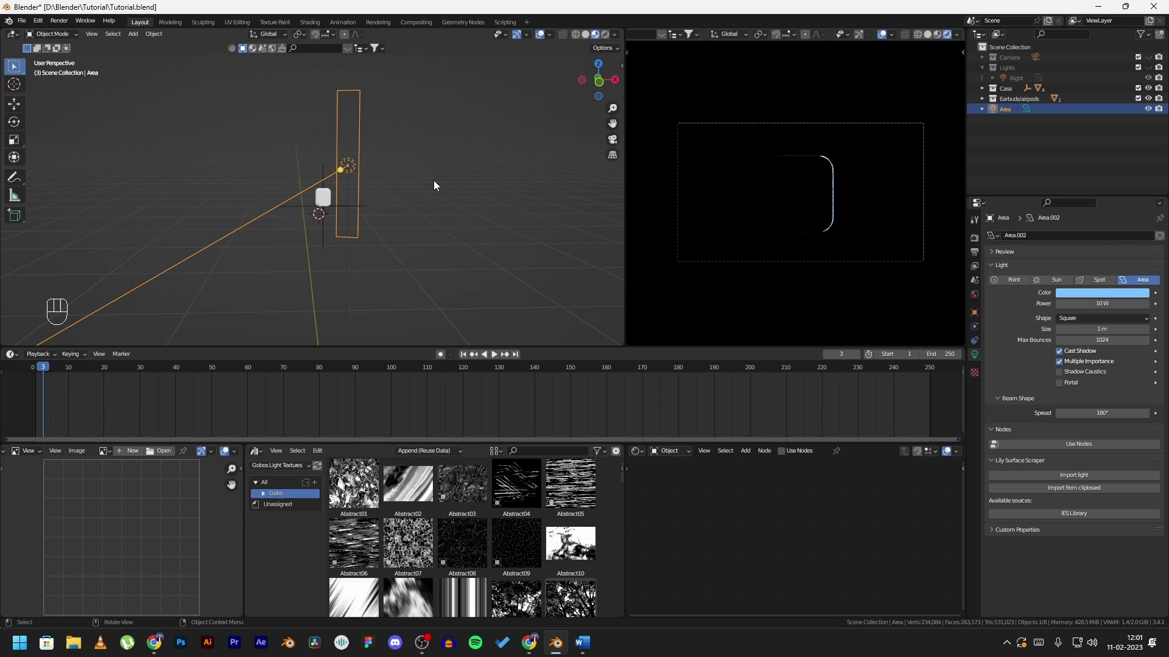
pyautogui.press('shift')
pyautogui.hotkey('shift', 'd')
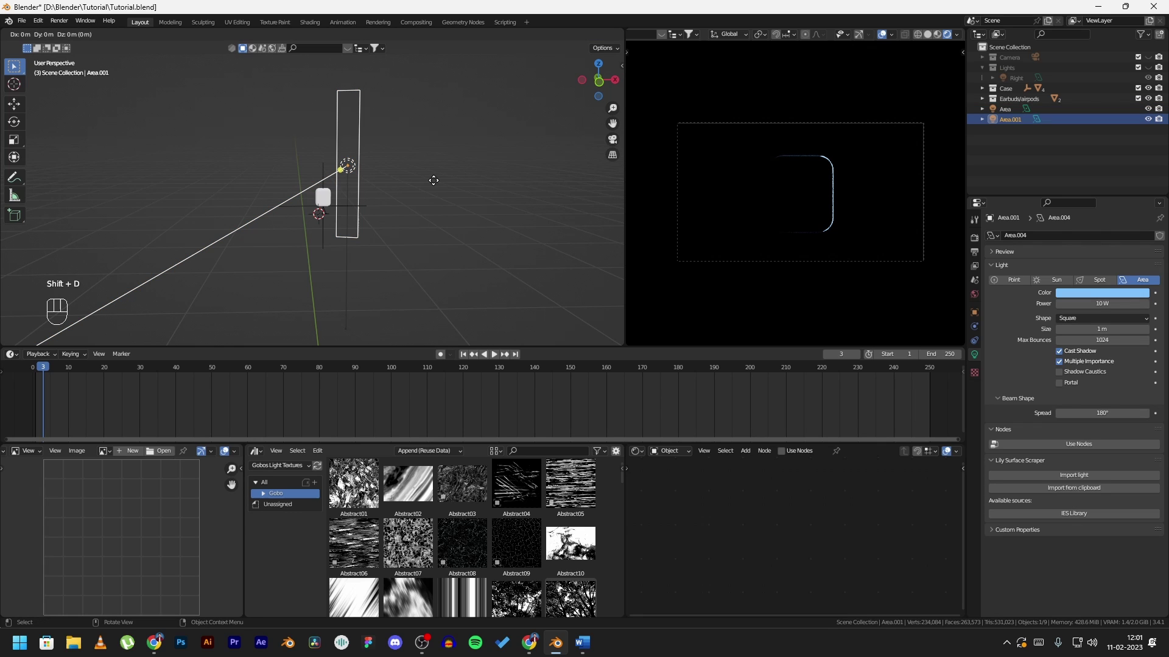
pyautogui.press('x')
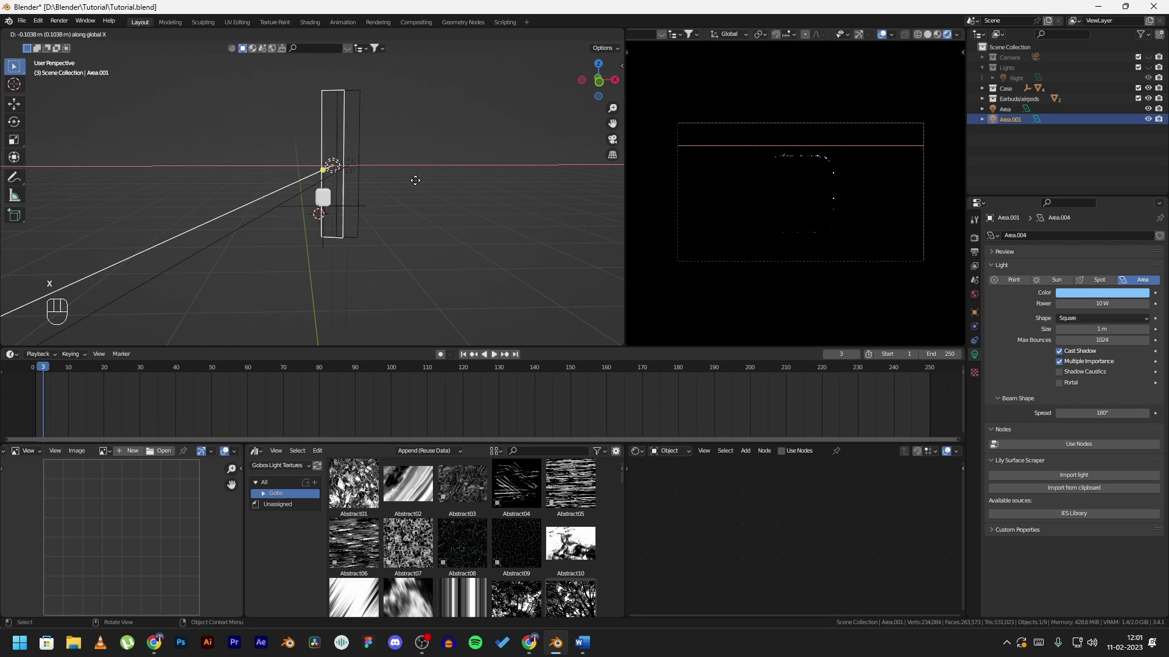
pyautogui.click(466, 213)
# - Rotate the duplicated light about the Z axis in top view so it mirrors the original light's angle
pyautogui.press('`')
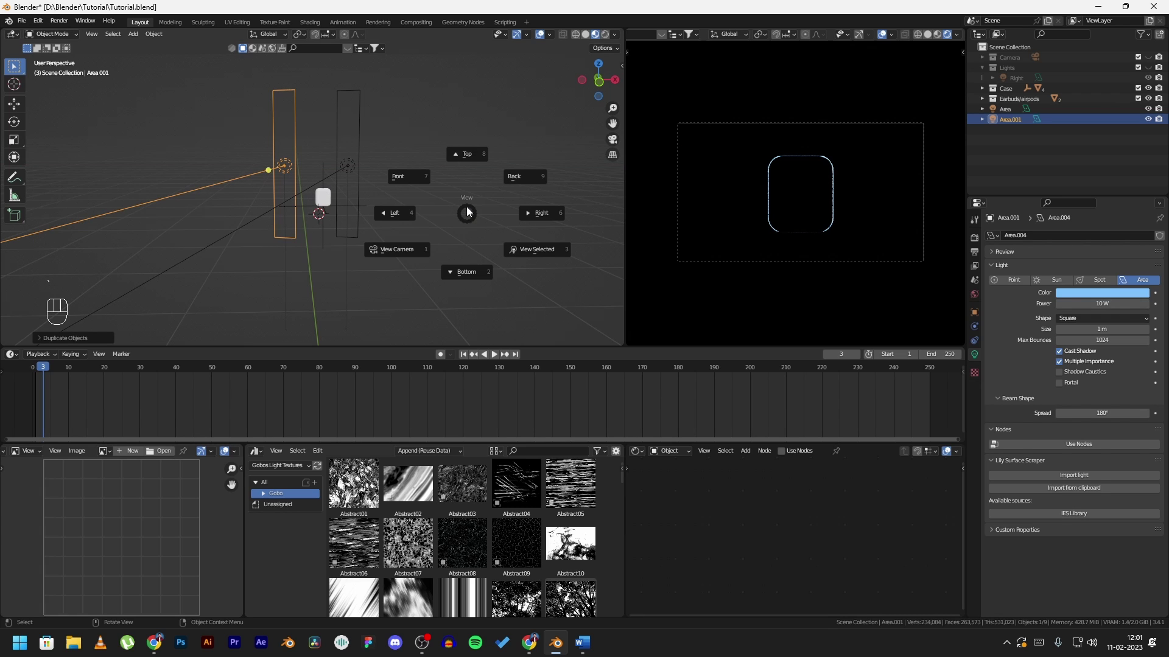
pyautogui.click(459, 113)
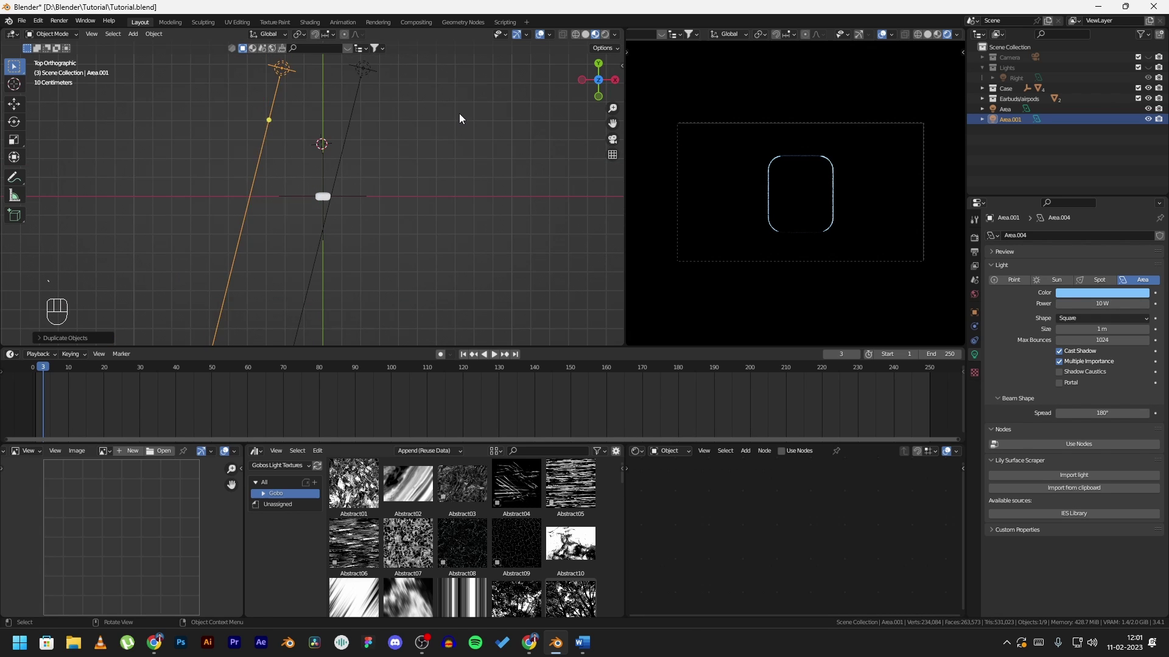
pyautogui.press('r')
pyautogui.press('z')
pyautogui.click(536, 100)
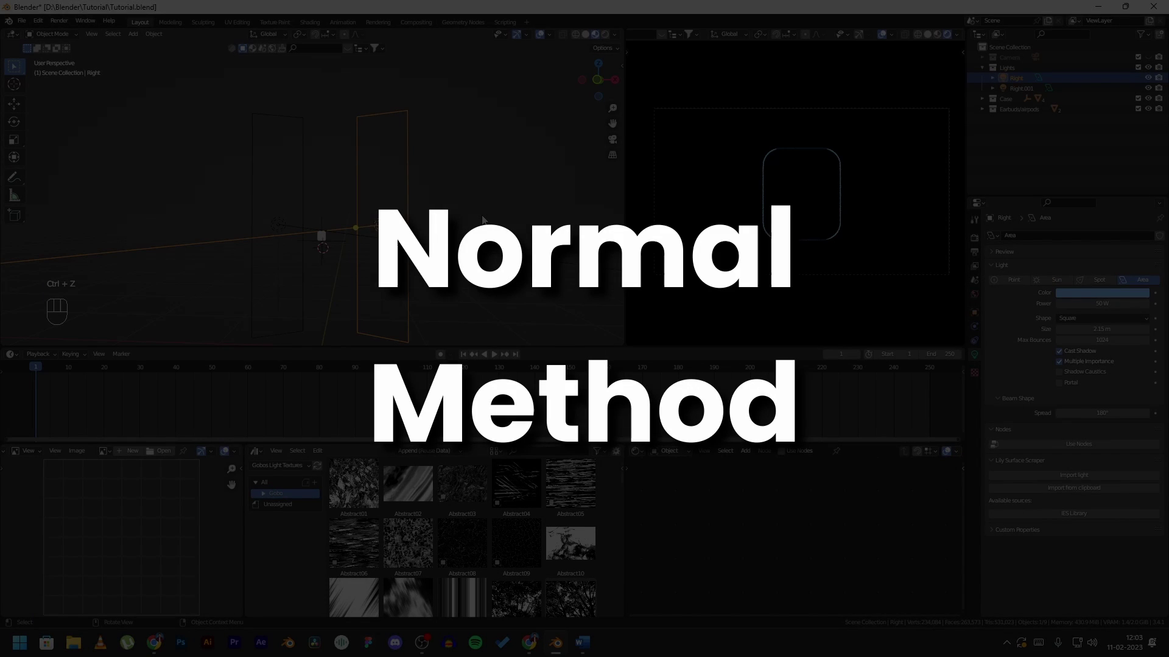
# - Raise the Right light along the Z axis far above the case, to a height of about 22.17 m
pyautogui.scroll(-3, 482, 216)
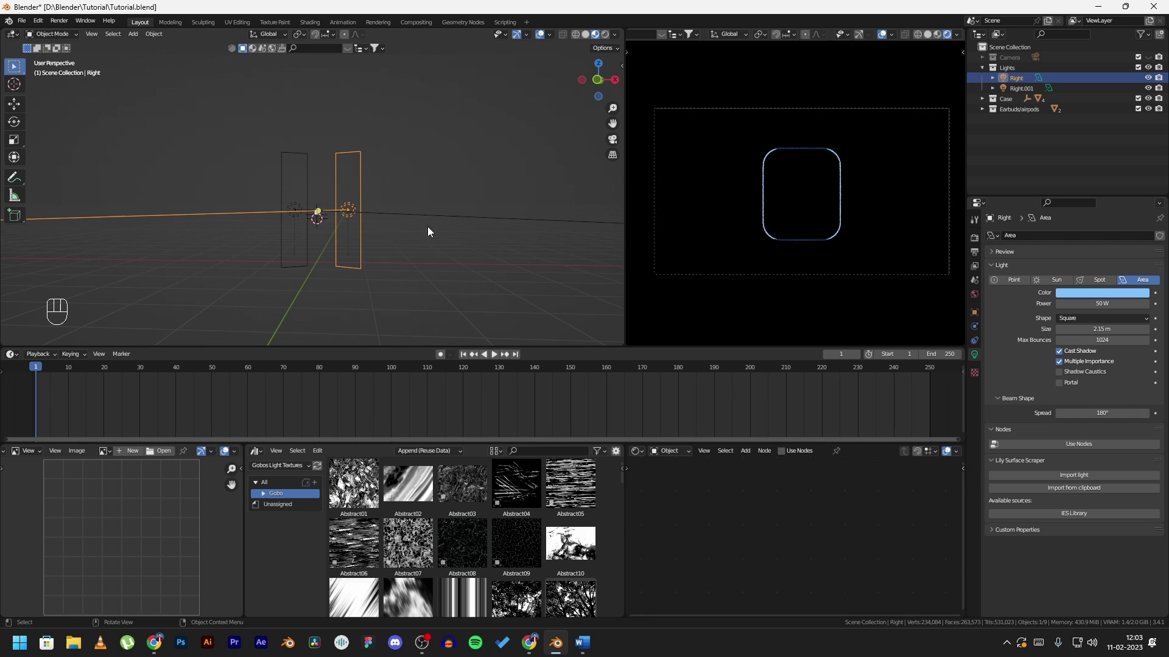
pyautogui.press('g')
pyautogui.press('z')
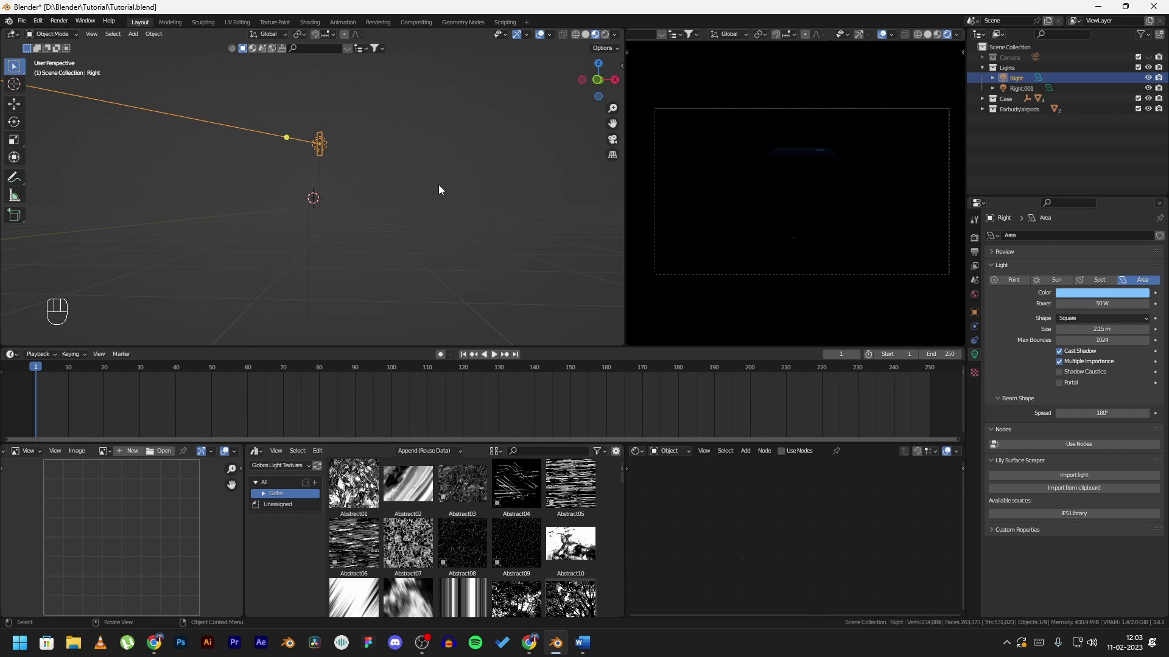
pyautogui.press('g')
pyautogui.press('z')
pyautogui.click(453, 70)
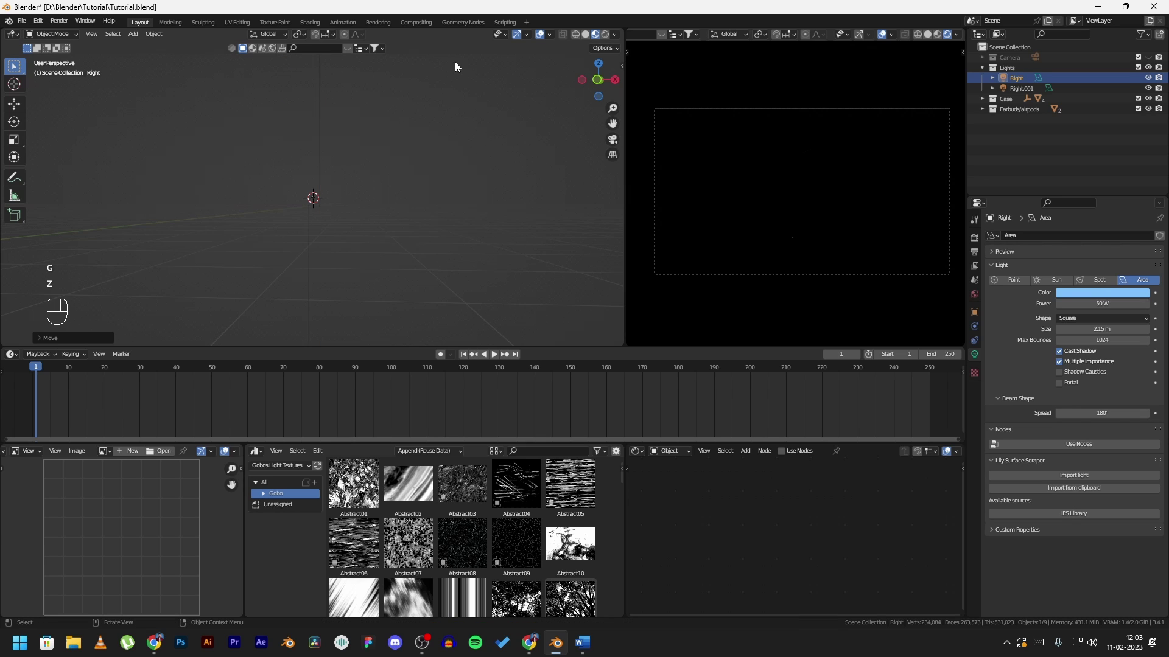
# - Keyframe the Right light's Z location at frame 1
pyautogui.scroll(-4, 442, 196)
pyautogui.click(974, 312)
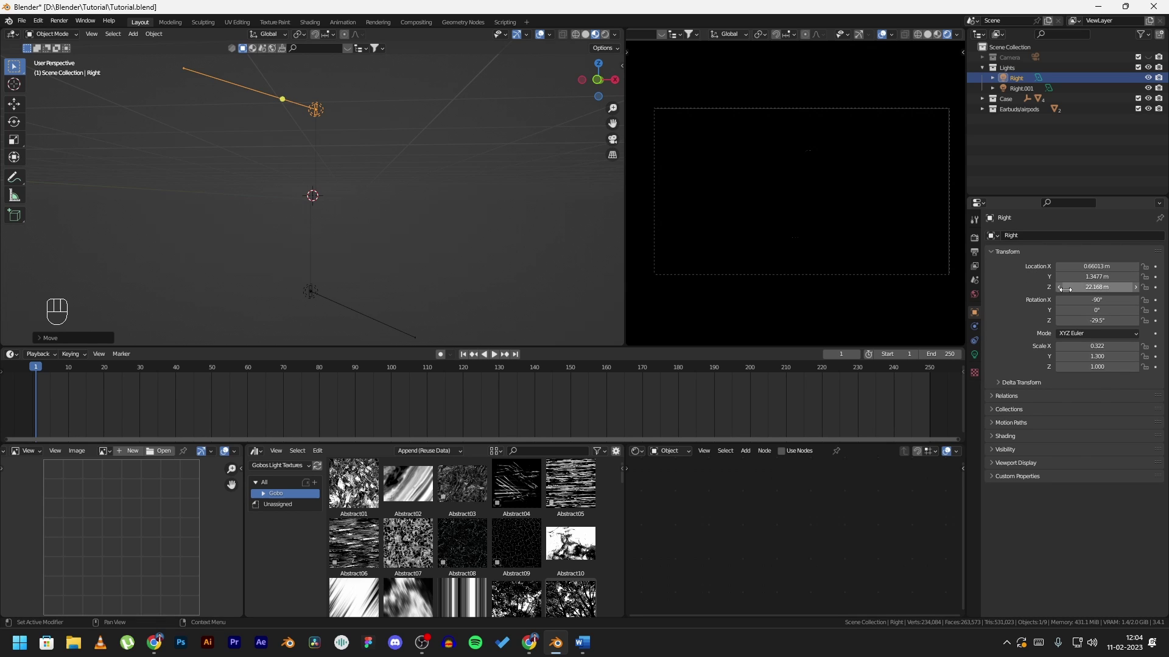
pyautogui.click(1155, 287)
# - At frame 60, lower the Right light along Z to about -16.94 m and keyframe its Z location
pyautogui.click(246, 385)
pyautogui.press('g')
pyautogui.press('z')
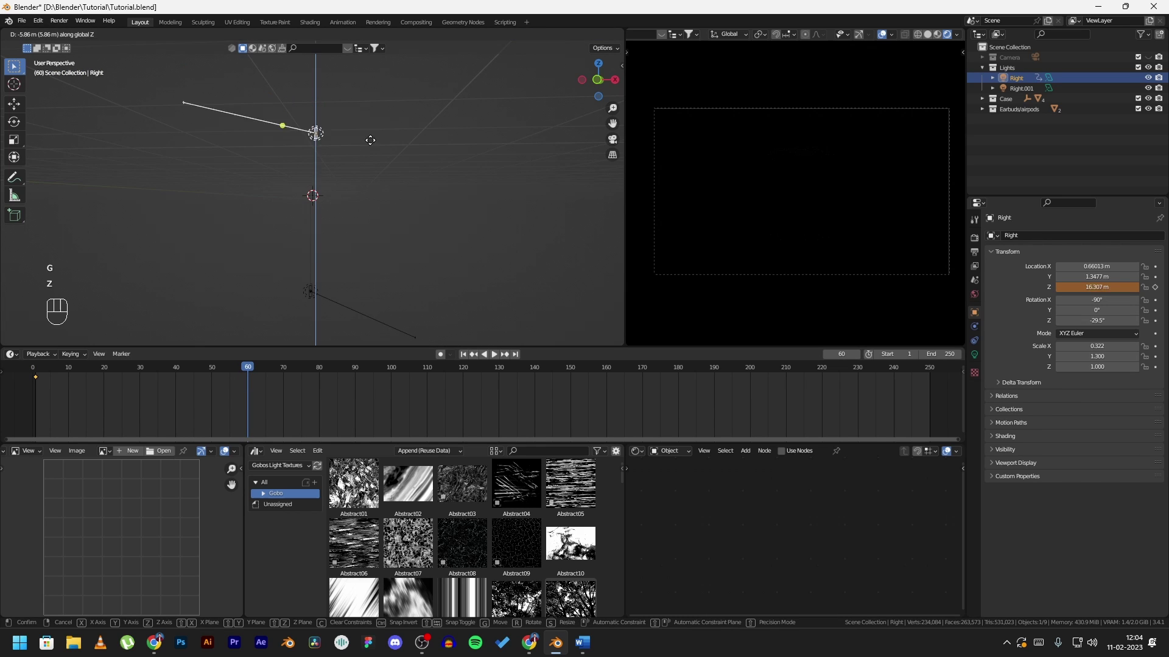
pyautogui.click(465, 264)
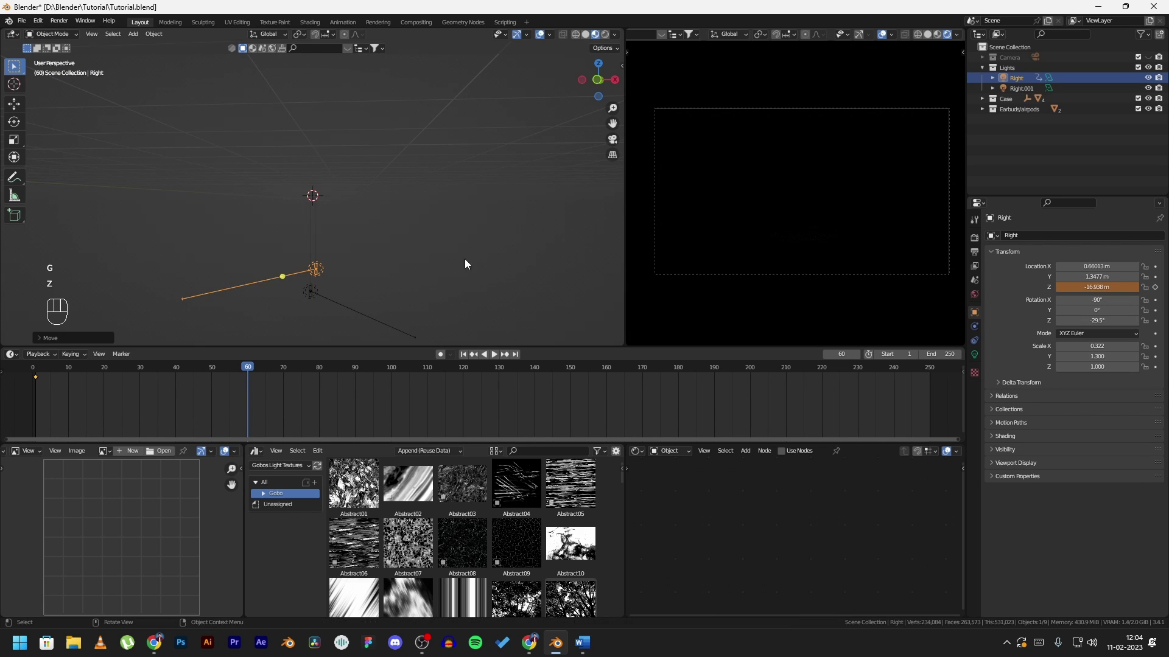
pyautogui.click(1155, 287)
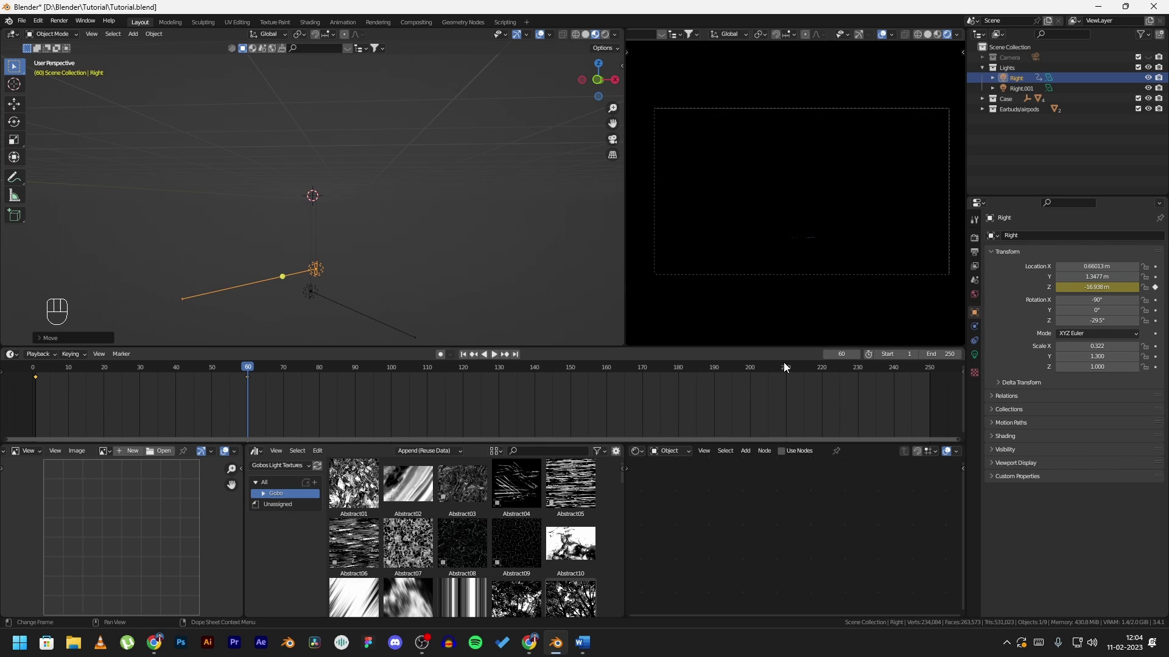
# - Play back the Right light's vertical movement, inspect the lighting at frame 35, and return to the first frame
pyautogui.click(33, 369)
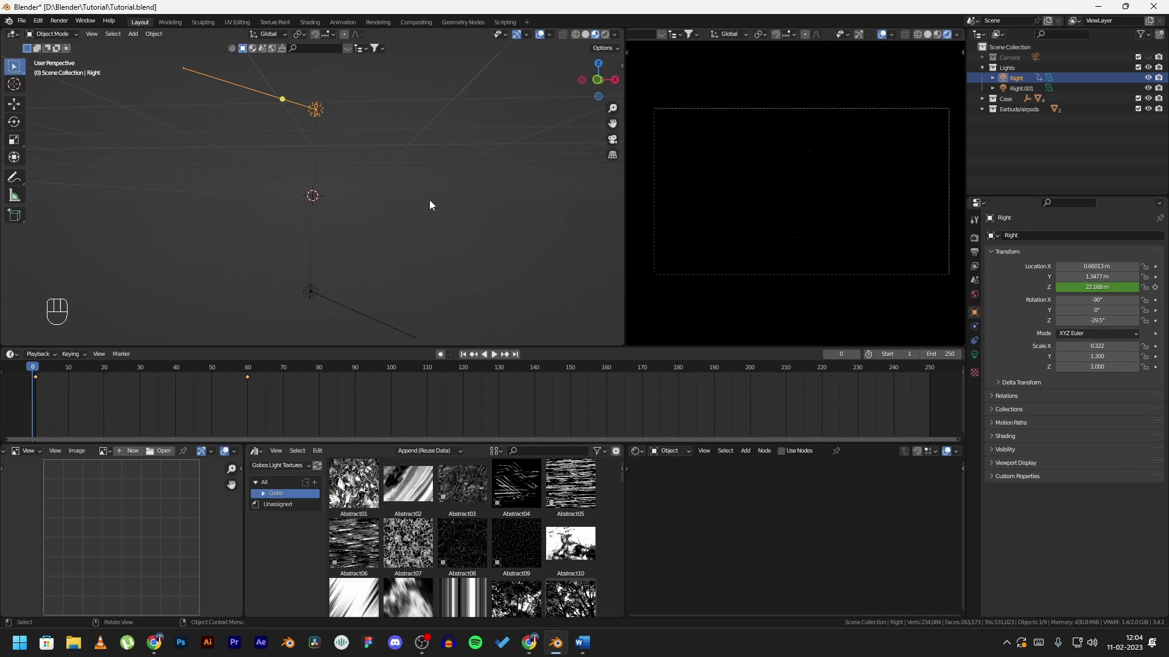
pyautogui.press('space')
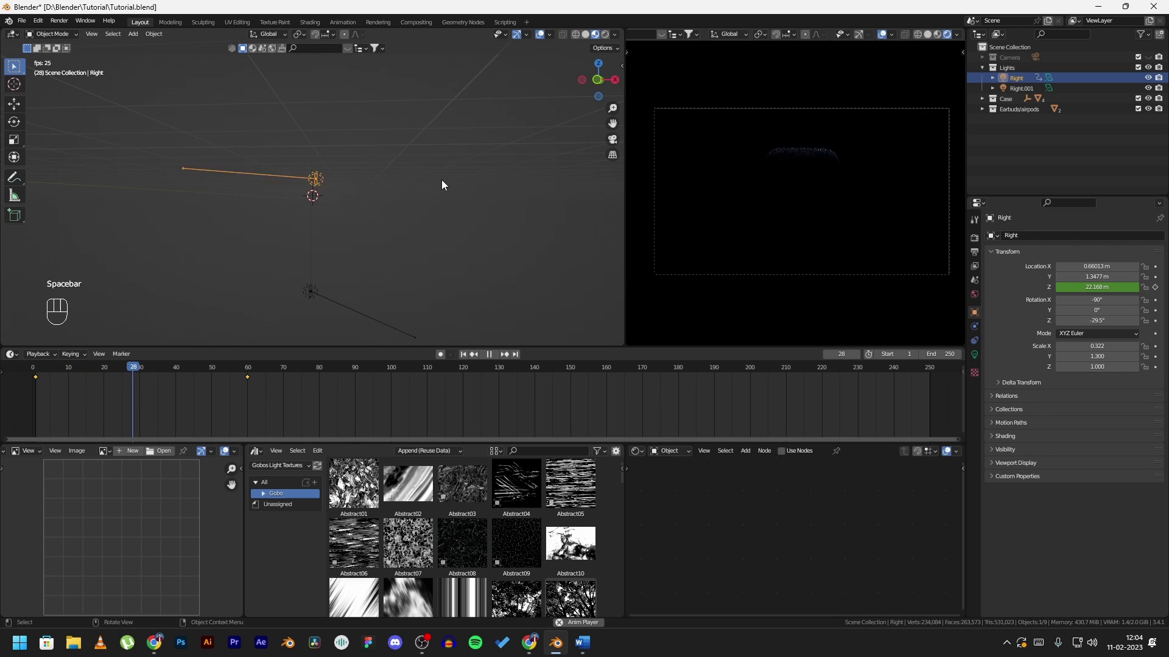
pyautogui.press('space')
pyautogui.moveTo(162, 367)
pyautogui.mouseDown()
pyautogui.moveTo(133, 368)
pyautogui.moveTo(158, 368)
pyautogui.mouseUp()
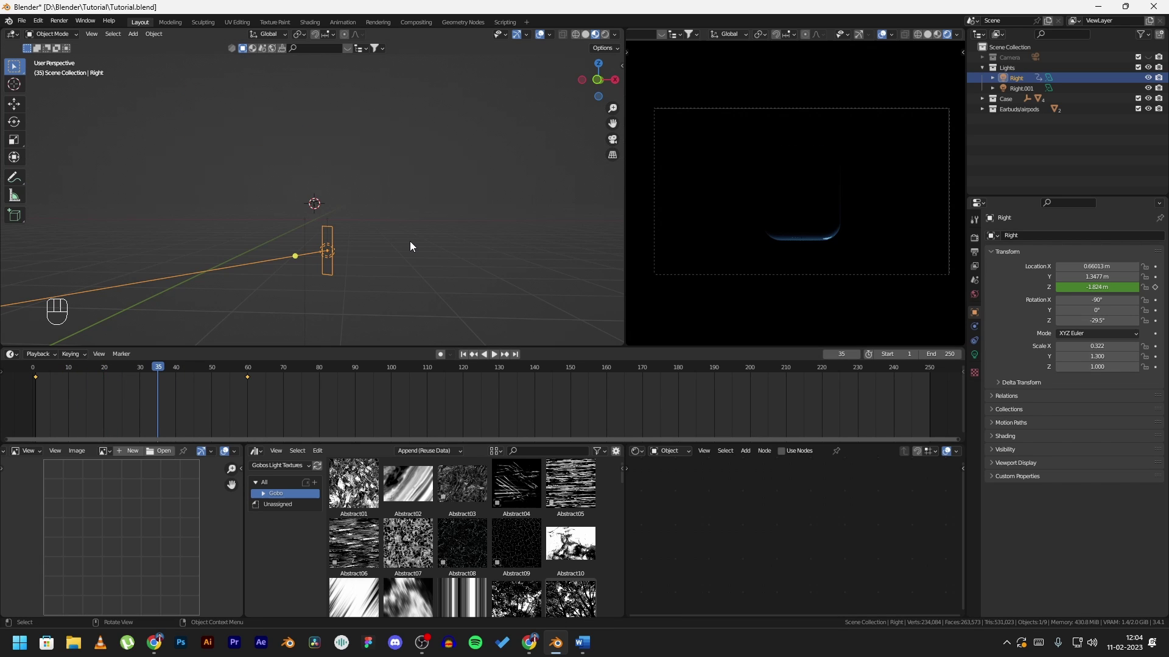
pyautogui.hotkey('shift', 'Left')
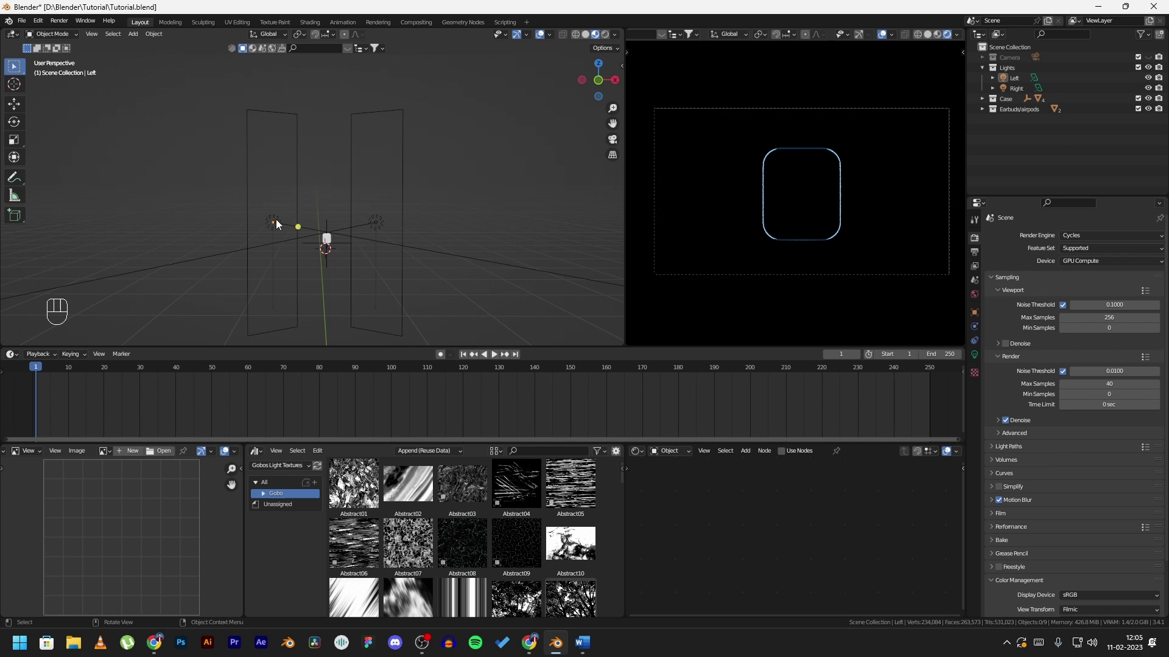
# - Add a Copy Location constraint to the Left light with the Right light as its target
pyautogui.click(274, 223)
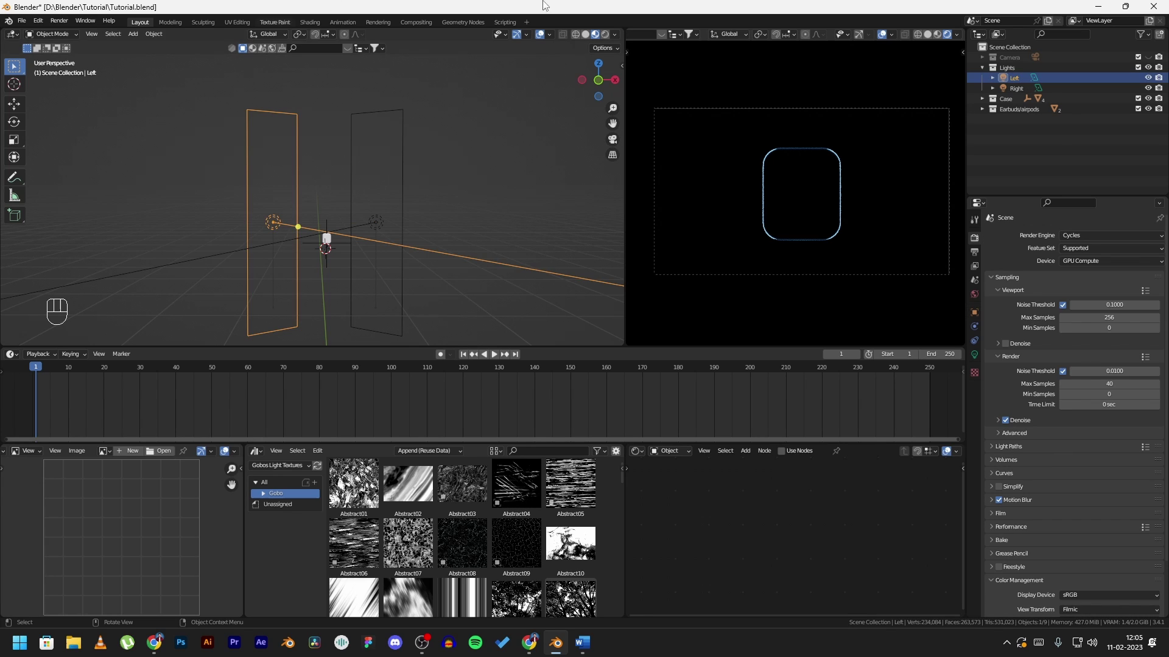
pyautogui.click(974, 341)
pyautogui.click(1075, 235)
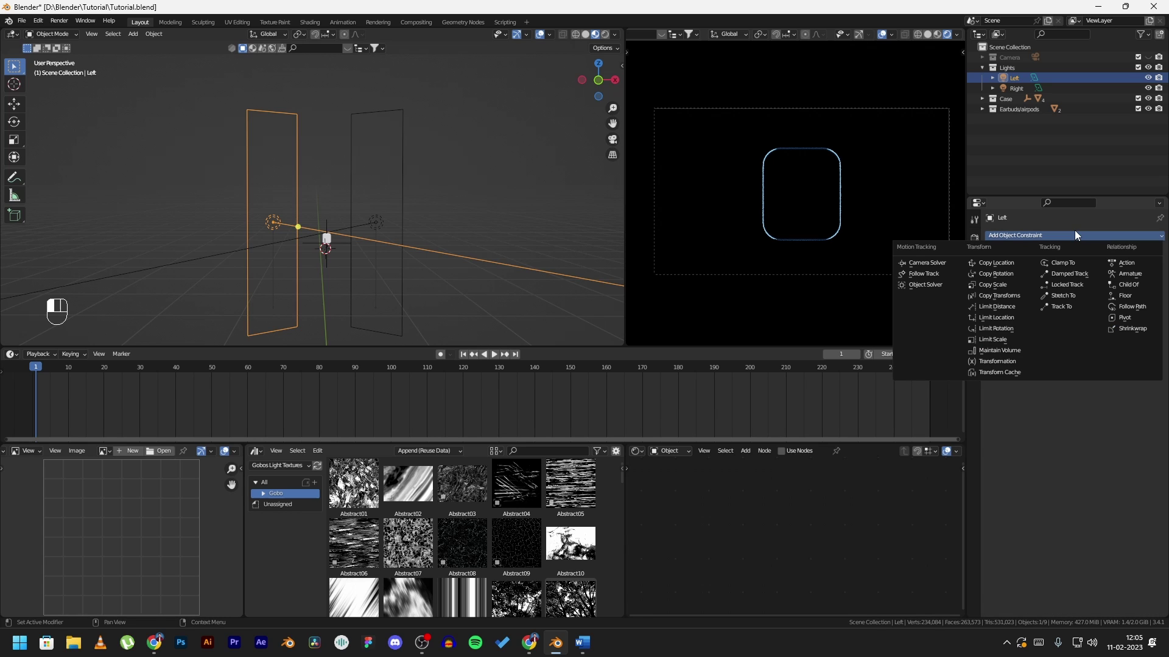
pyautogui.click(1003, 263)
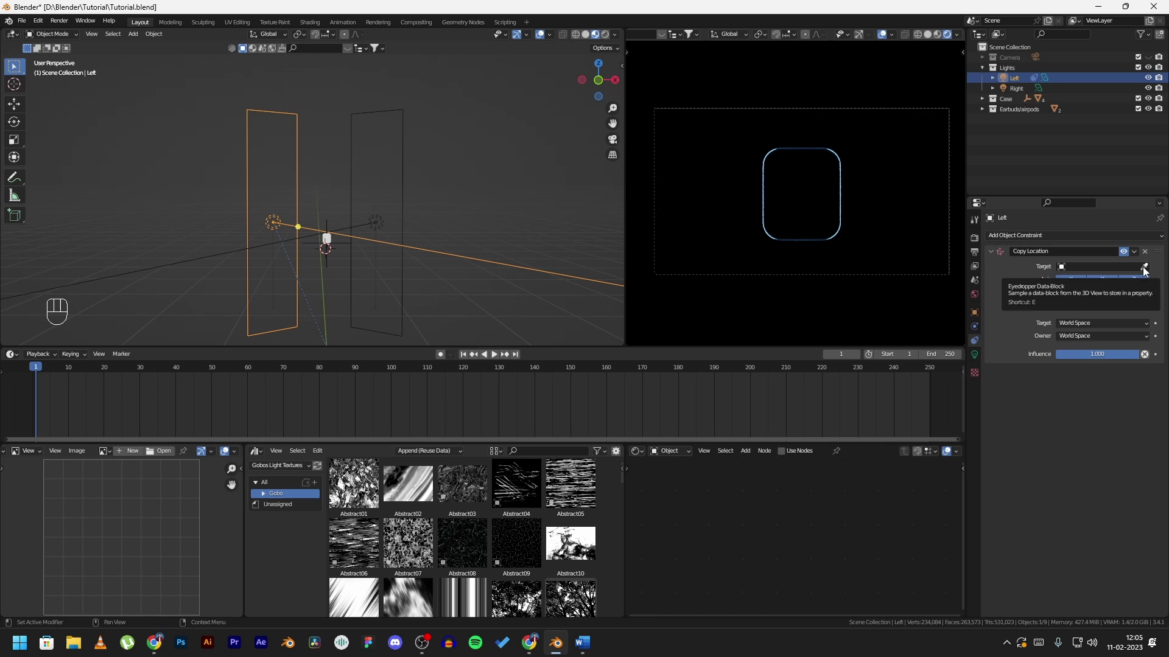
pyautogui.click(1144, 267)
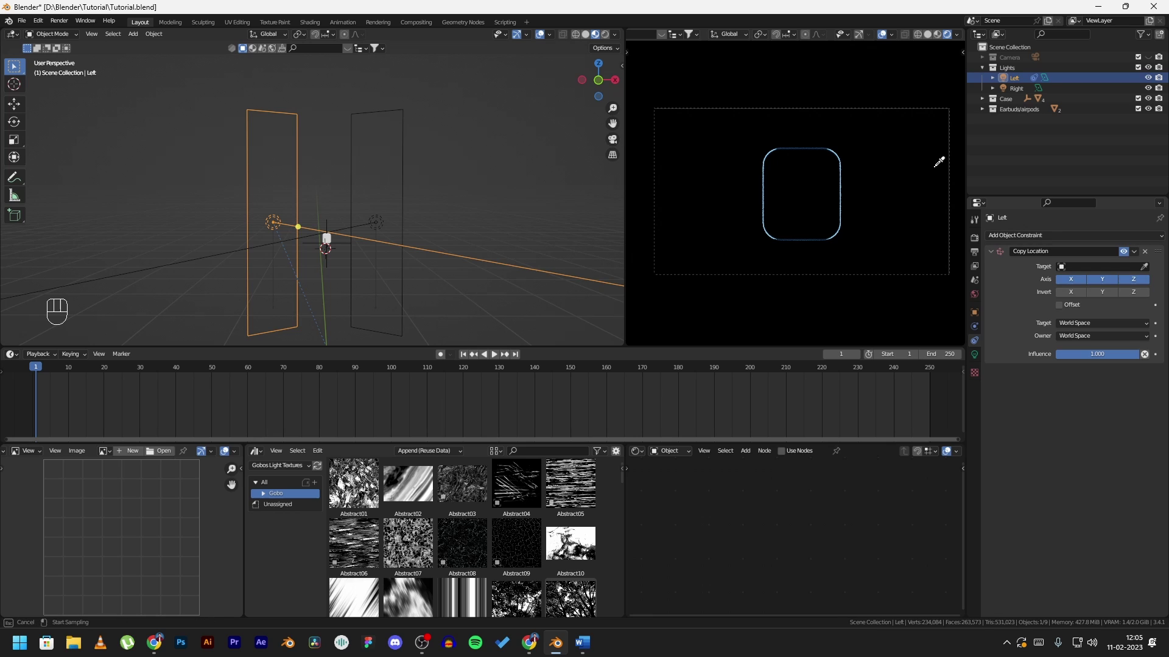
pyautogui.click(384, 217)
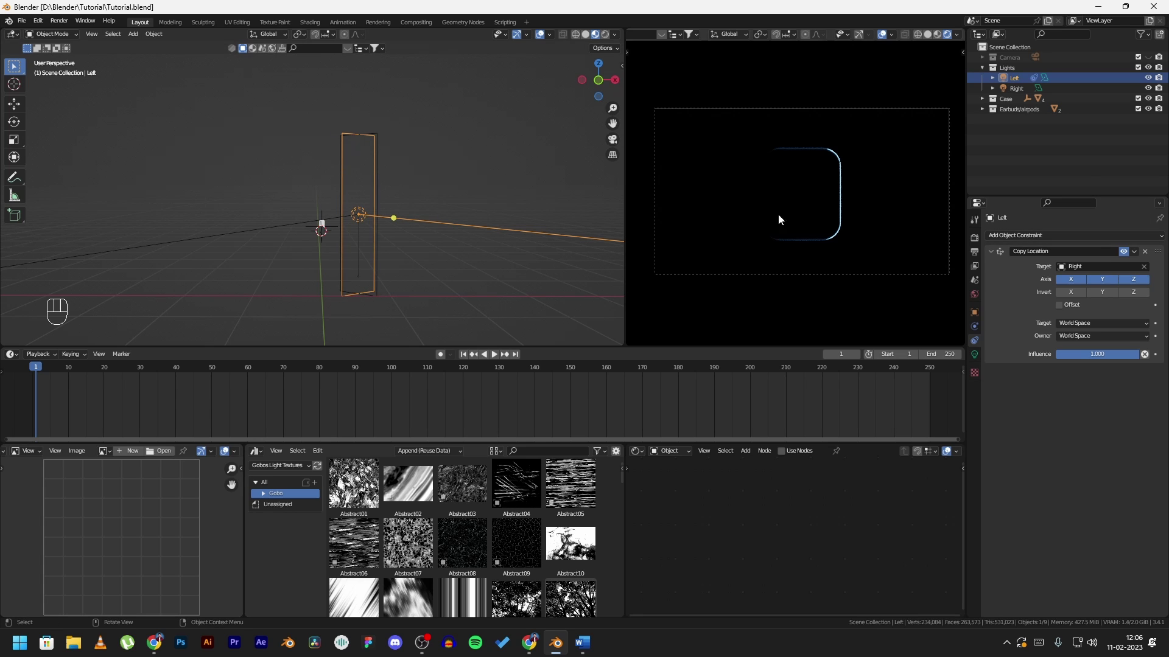
# - Invert the X and Z axes of the Left light's Copy Location constraint and enable Offset
pyautogui.click(1070, 292)
pyautogui.click(1133, 292)
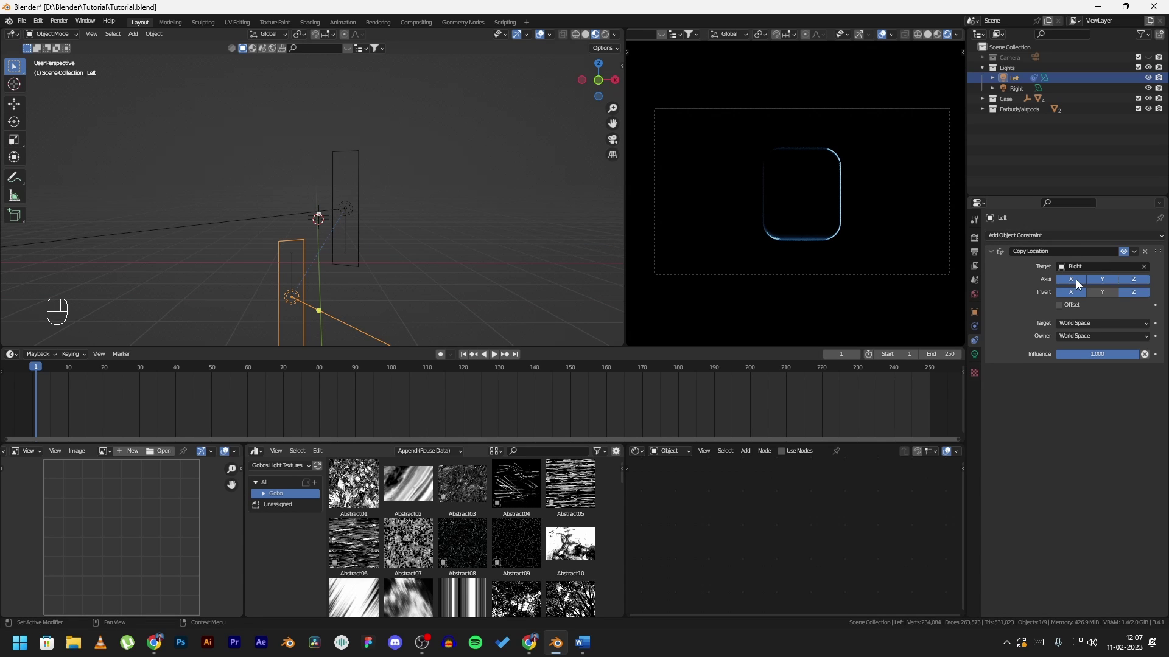
pyautogui.click(1059, 304)
# - From the front view, move the Left light along X so it sits opposite the Right light across the case
pyautogui.press('`')
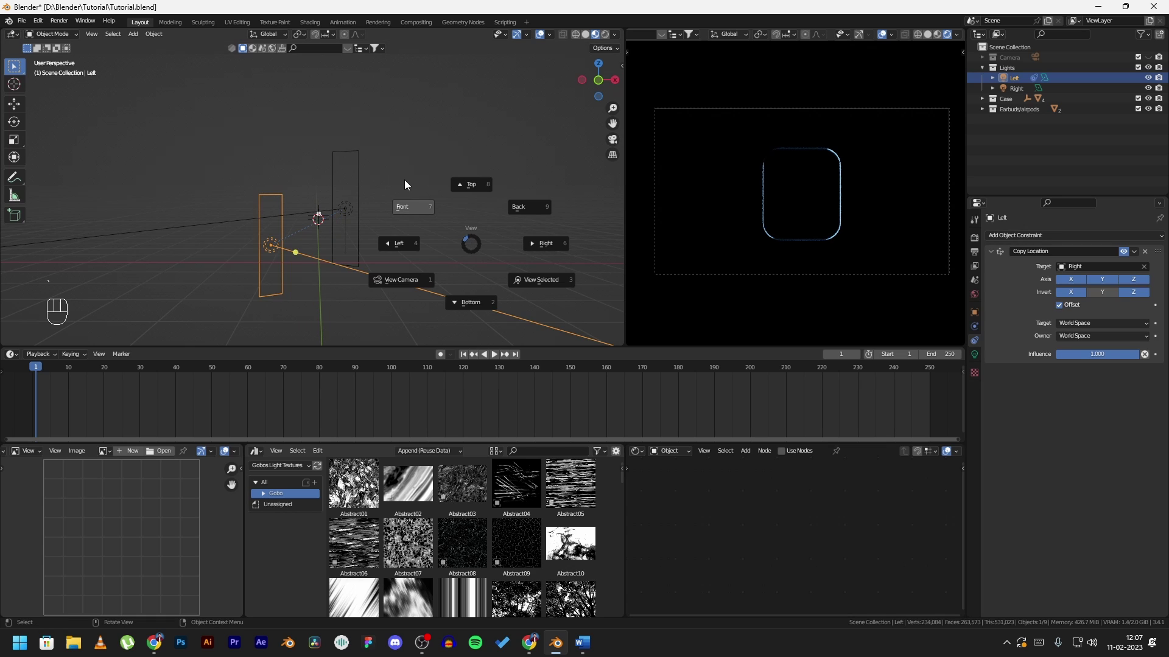
pyautogui.click(405, 184)
pyautogui.press('g')
pyautogui.press('x')
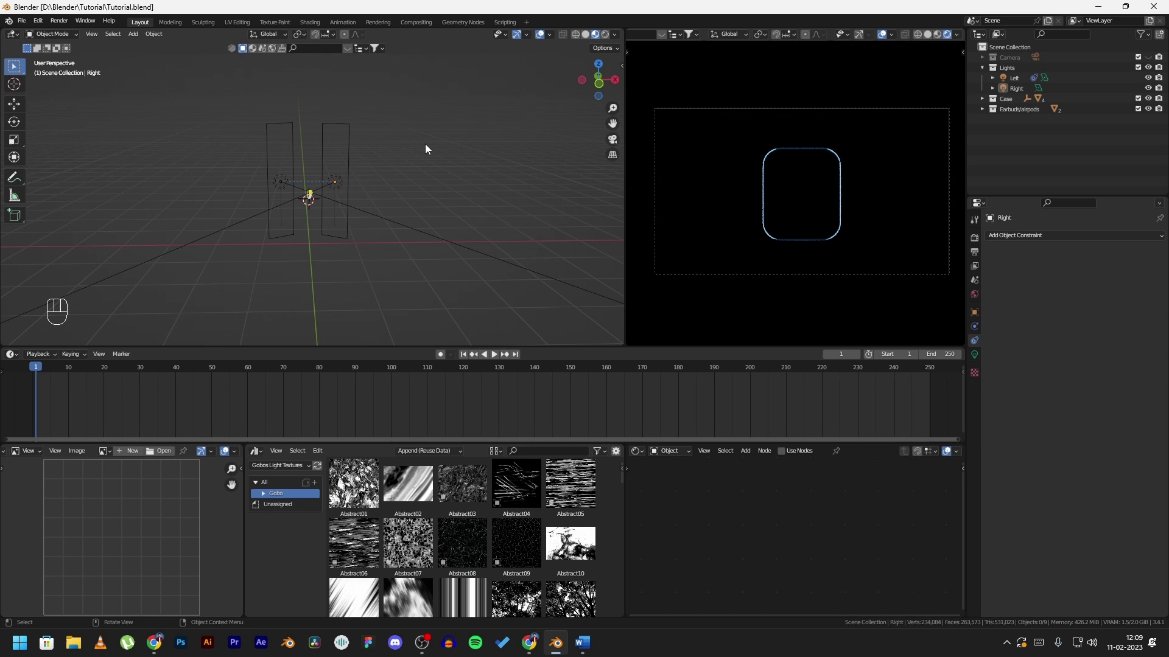
pyautogui.click(296, 159)
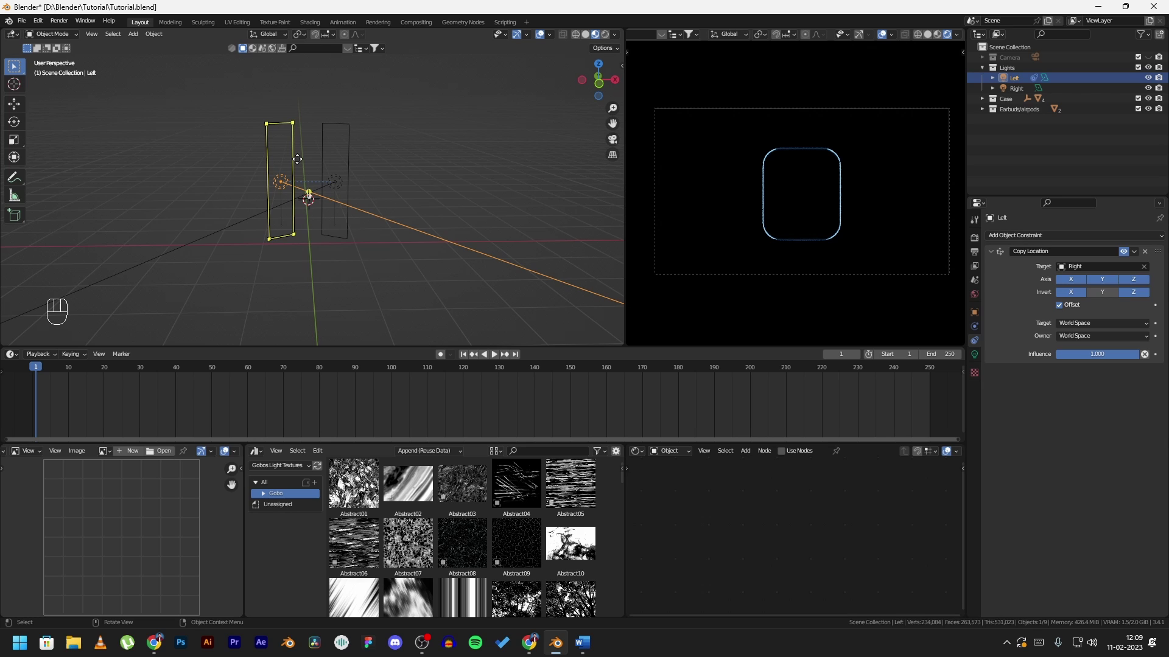
# - Raise the Right light along Z to about 64.04 m, until neither light illuminates the case
pyautogui.click(332, 172)
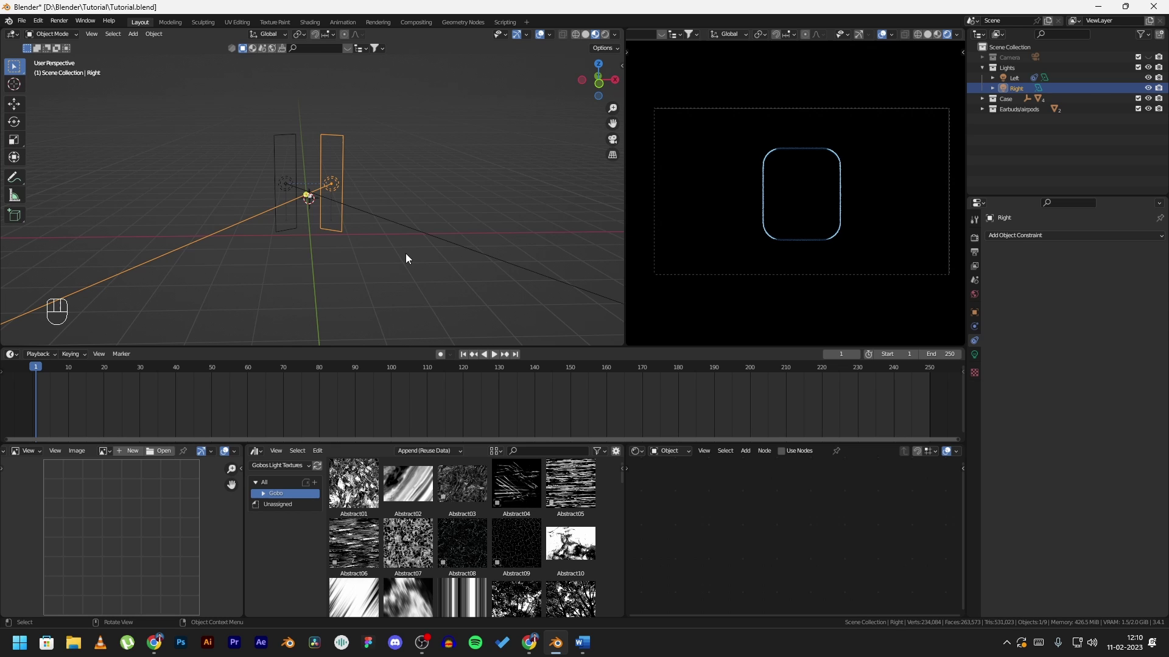
pyautogui.press('g')
pyautogui.press('z')
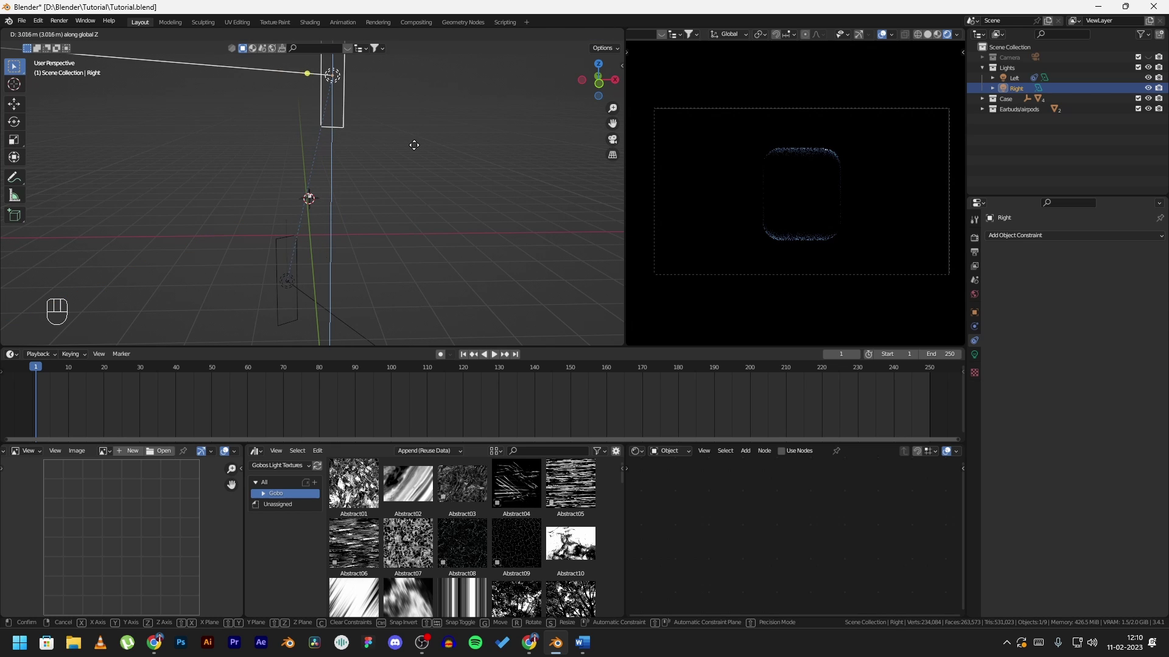
pyautogui.click(417, 87)
pyautogui.scroll(-2, 418, 89)
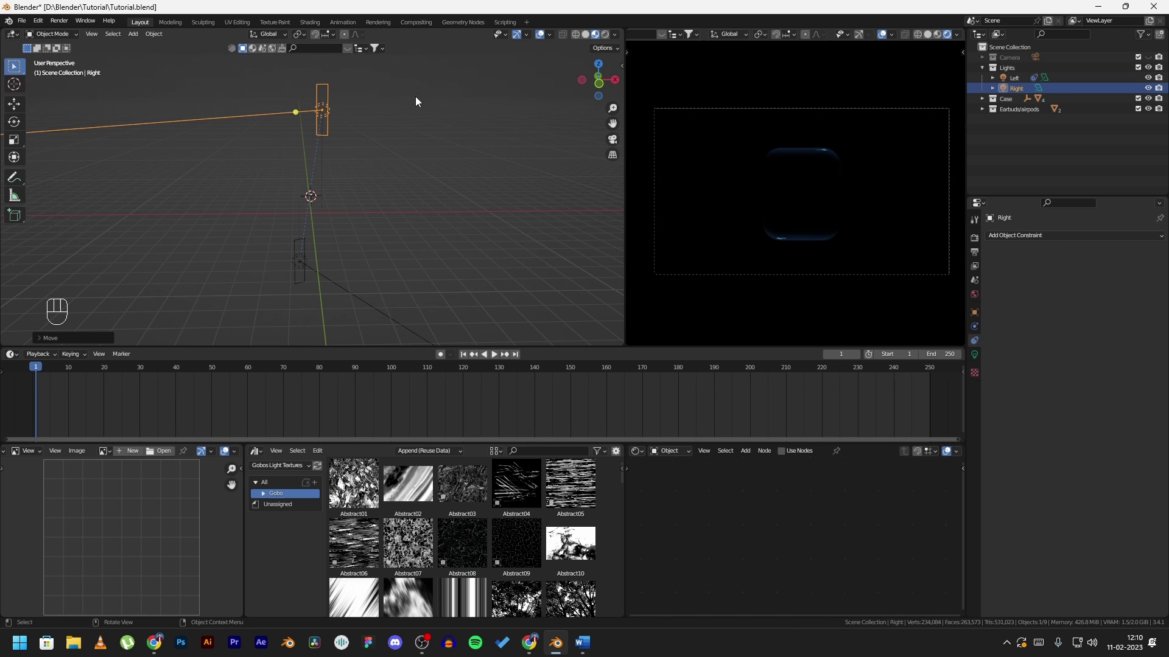
pyautogui.press('g')
pyautogui.press('z')
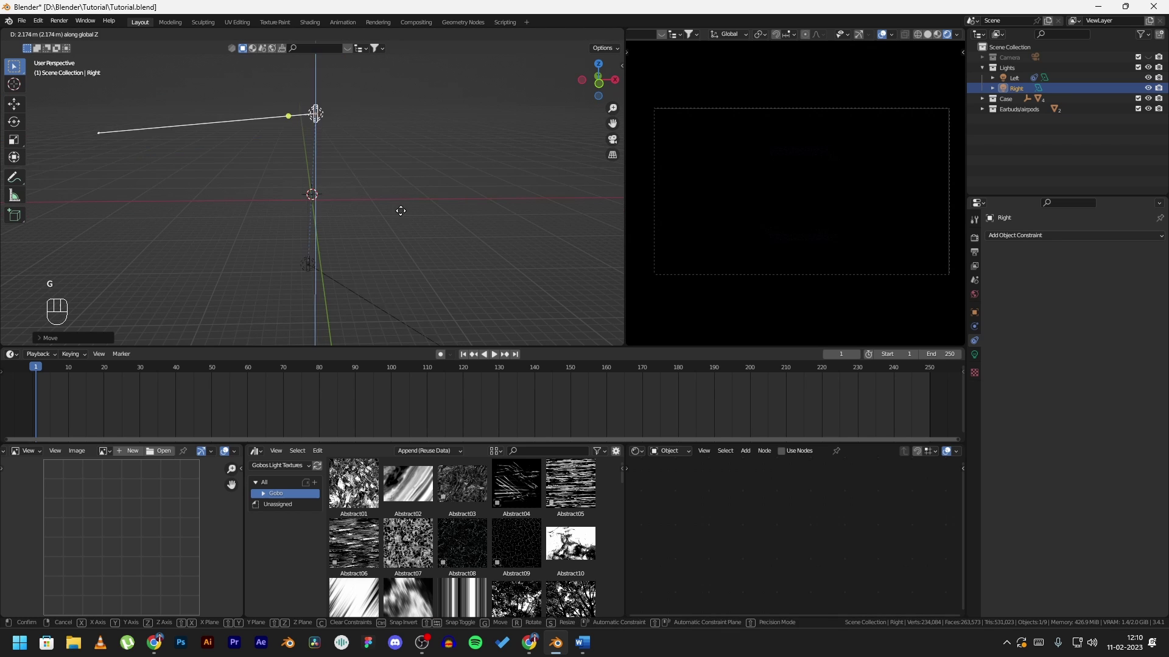
pyautogui.click(411, 124)
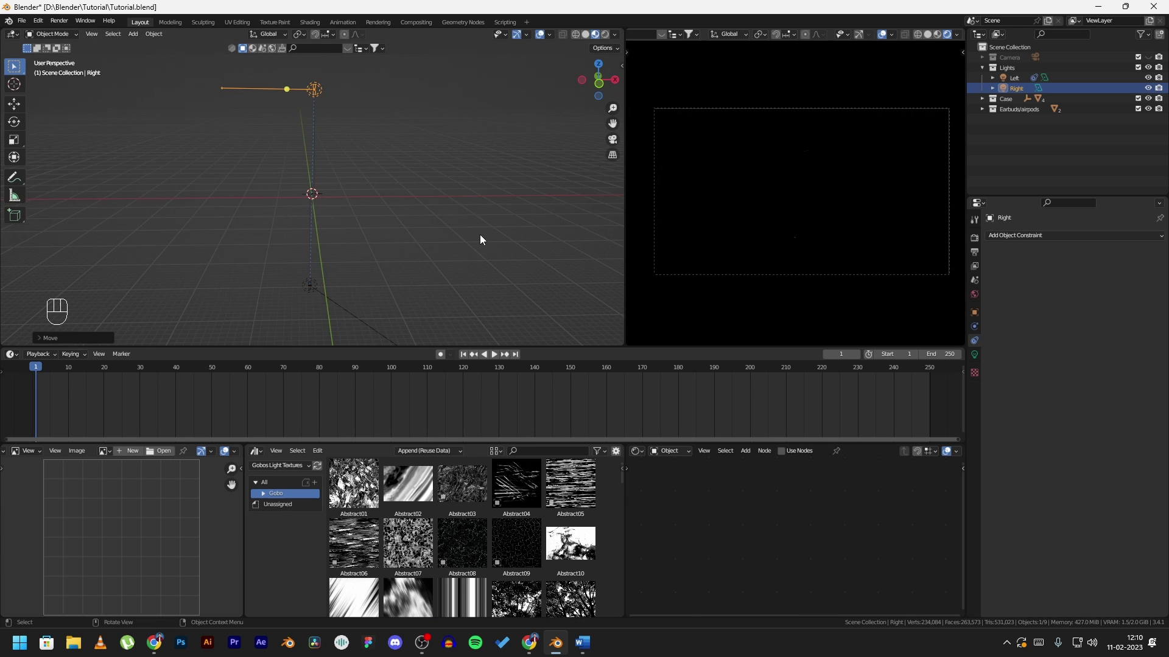
pyautogui.press('g')
pyautogui.press('z')
pyautogui.click(424, 191)
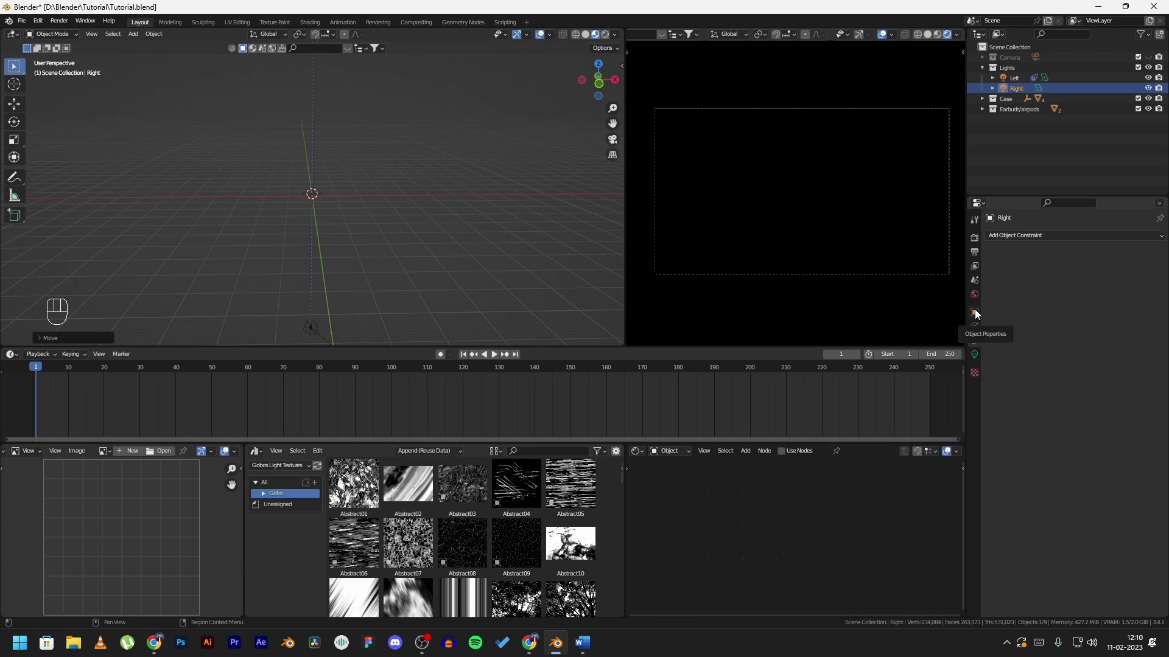
# - Keyframe the Right light's Z location at frame 1 in its object transform properties
pyautogui.click(974, 312)
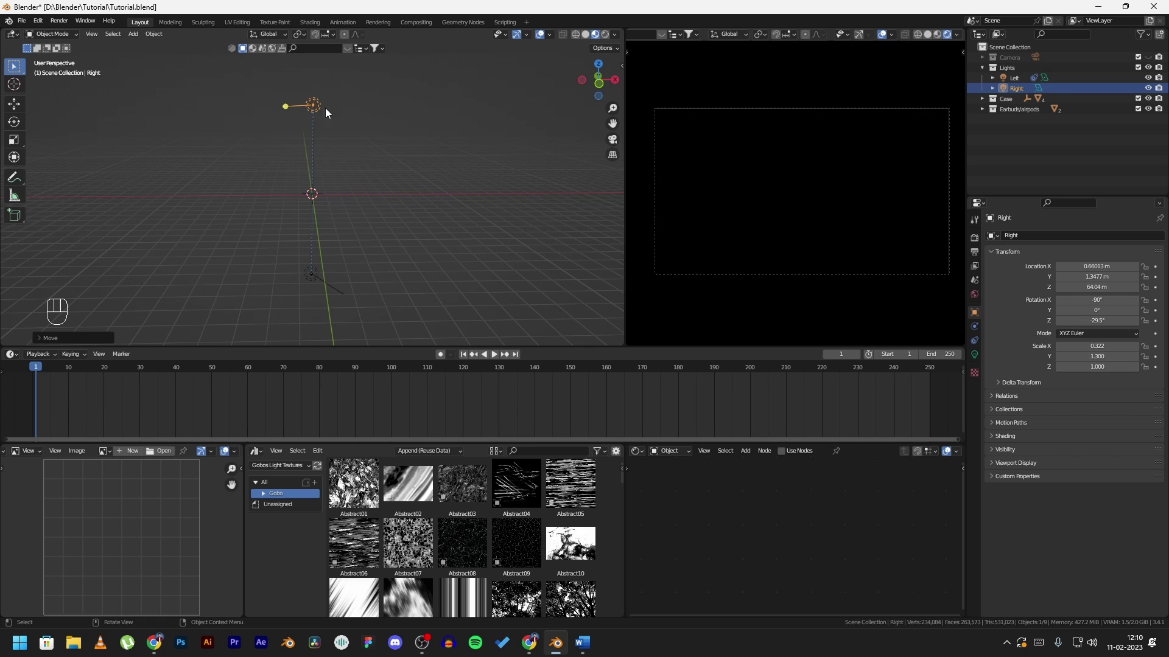
pyautogui.keyDown('shift'); pyautogui.moveTo(356, 104); pyautogui.dragTo(465, 193, button='middle'); pyautogui.keyUp('shift')
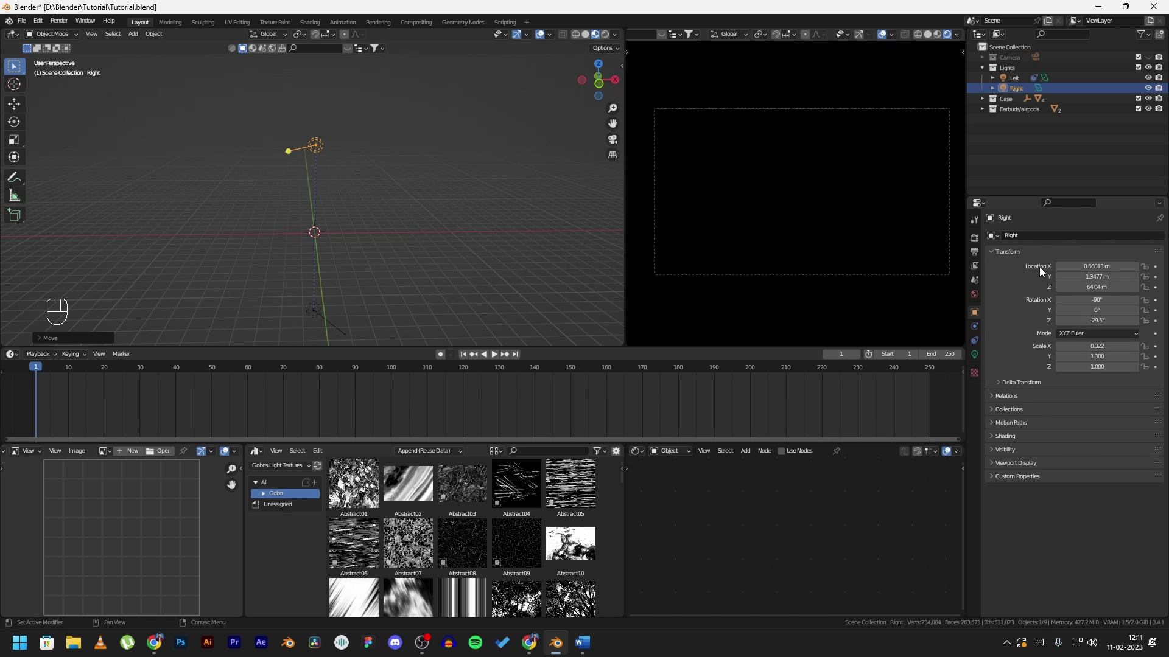
pyautogui.click(1156, 287)
# - At frame 60, lower the Right light along Z to about -70.73 m and keyframe its Z location
pyautogui.moveTo(122, 369); pyautogui.dragTo(247, 368)
pyautogui.press('g')
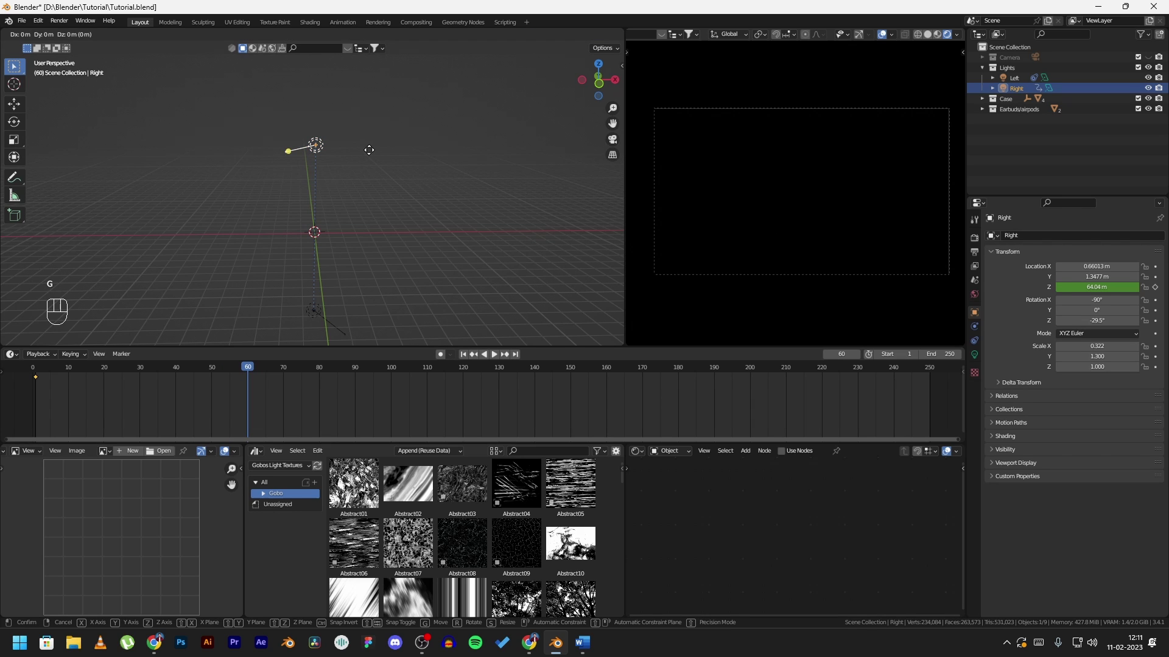
pyautogui.press('z')
pyautogui.click(372, 326)
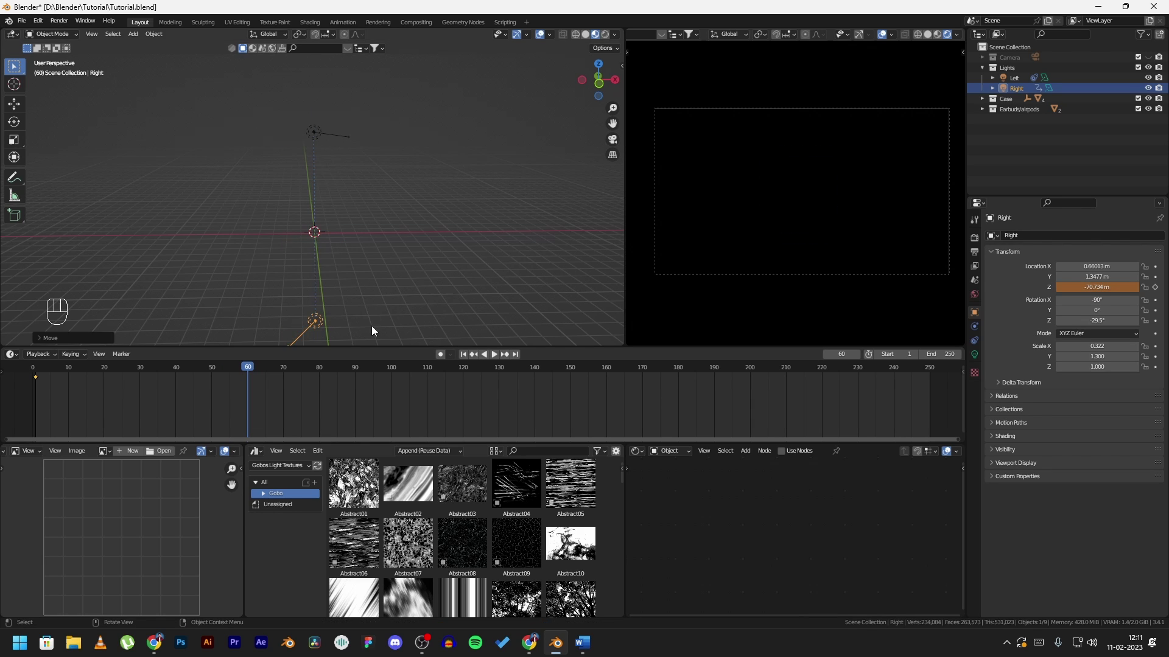
pyautogui.scroll(-3, 400, 269)
pyautogui.scroll(2, 408, 232)
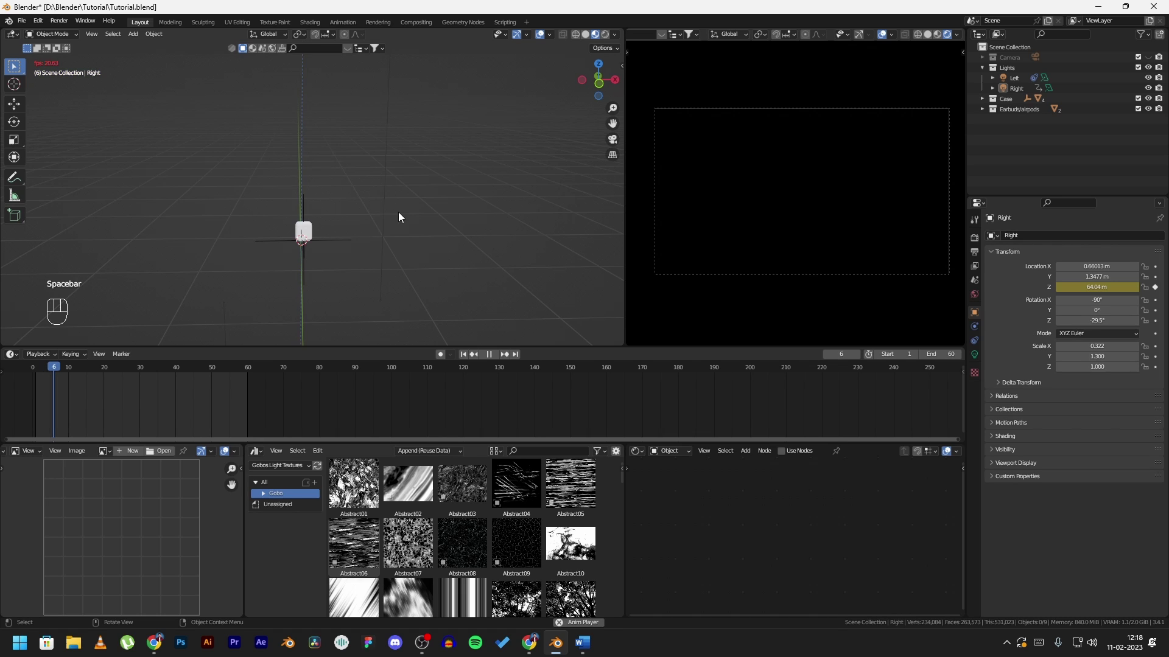
# - Scrub the animation to frame 30 and inspect both lights' positions and the rim lighting on the case
pyautogui.click(111, 371)
pyautogui.moveTo(115, 368); pyautogui.dragTo(140, 368)
pyautogui.moveTo(346, 144); pyautogui.dragTo(334, 170, button='middle')
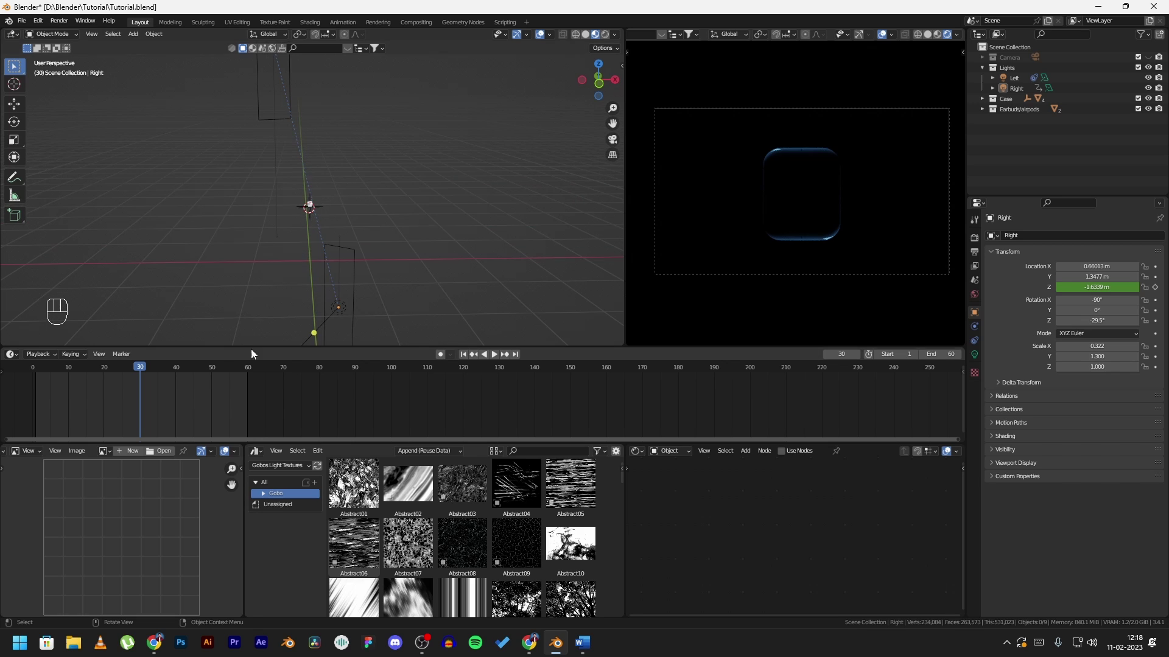
pyautogui.moveTo(140, 367)
pyautogui.mouseDown()
pyautogui.moveTo(176, 366)
pyautogui.moveTo(140, 367)
pyautogui.mouseUp()
# - Display the Right light's Z Location curve in the Graph Editor and fit the whole curve in view
pyautogui.click(343, 304)
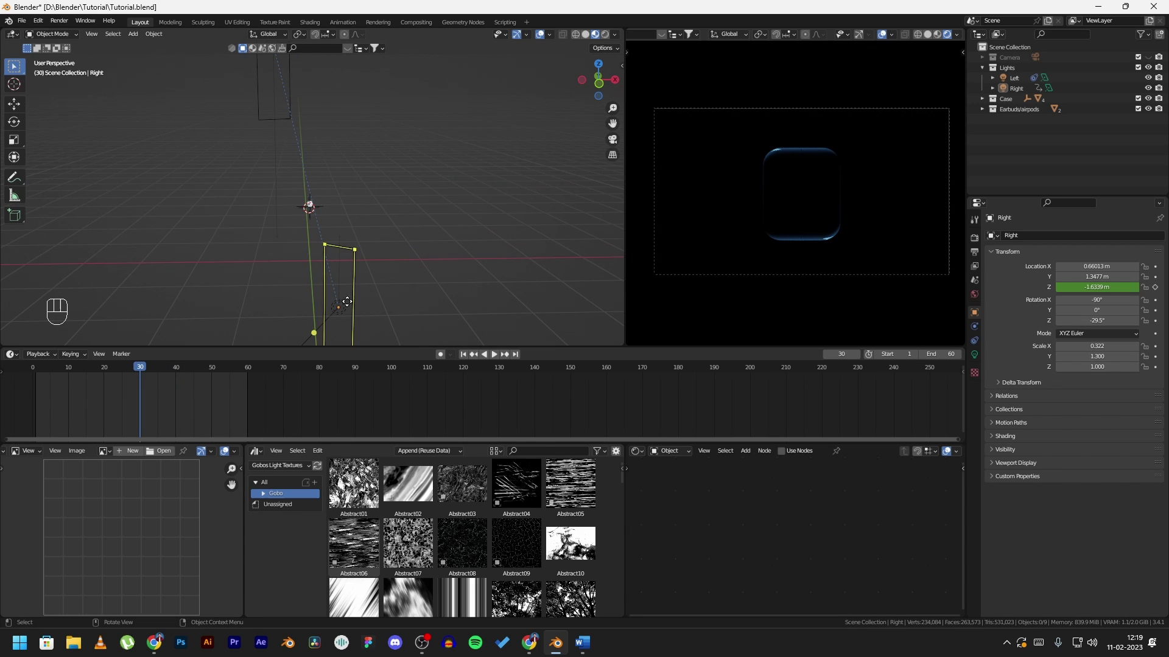
pyautogui.click(11, 354)
pyautogui.click(149, 403)
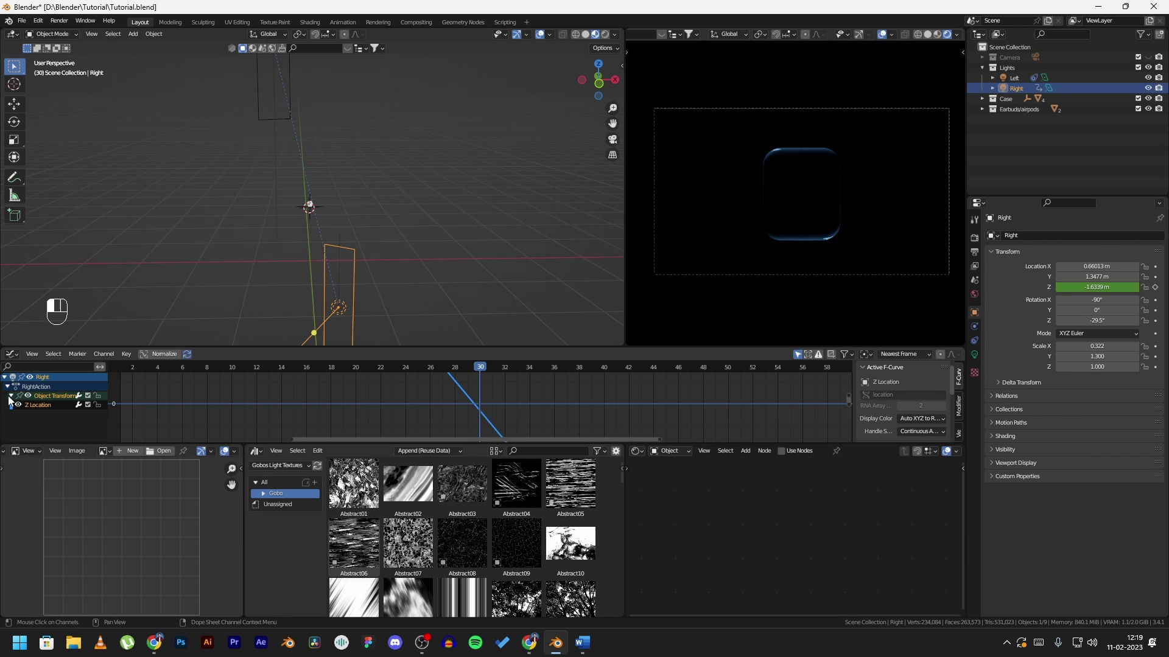
pyautogui.click(45, 407)
pyautogui.press('Home')
pyautogui.press('pageup')
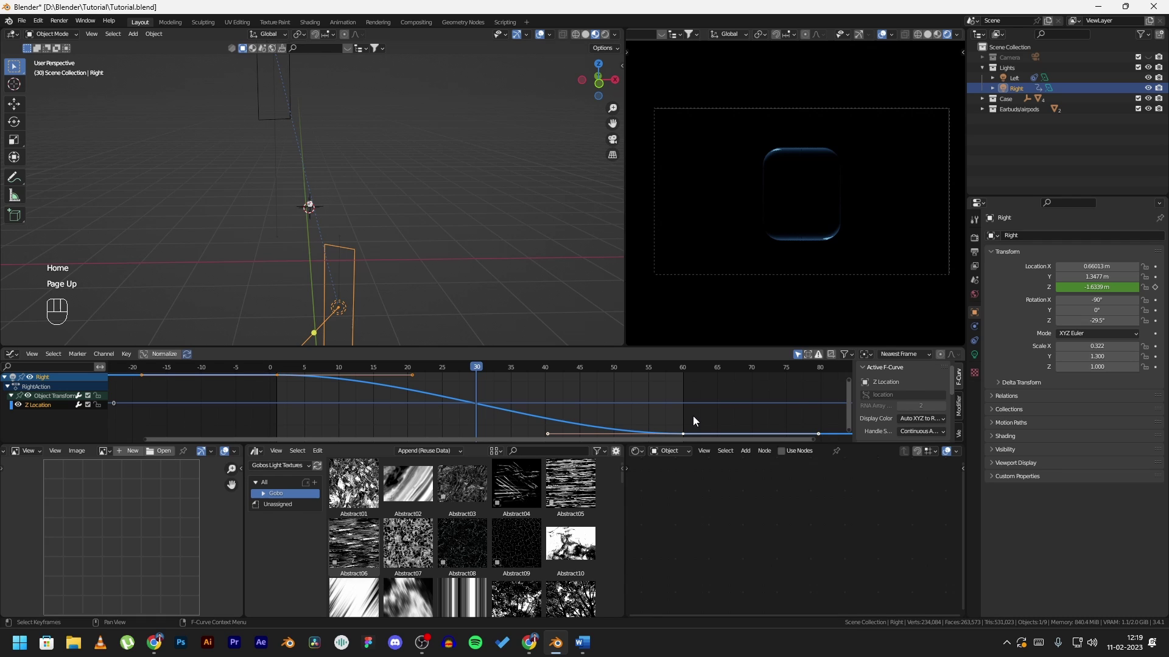
pyautogui.click(672, 390)
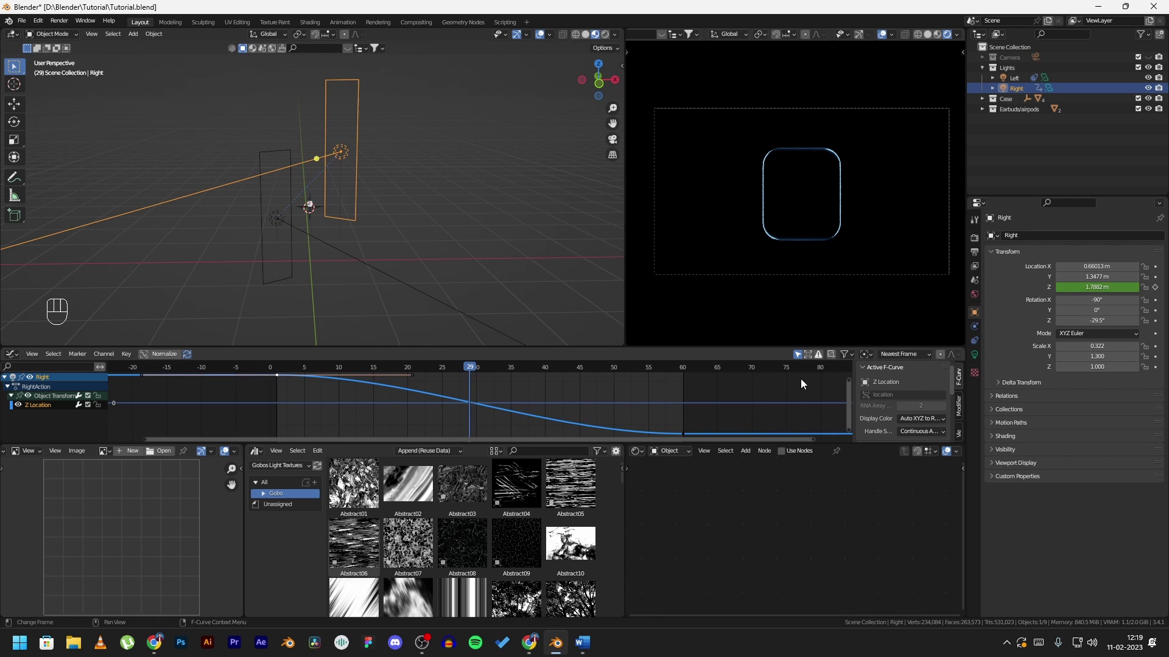
pyautogui.click(864, 356)
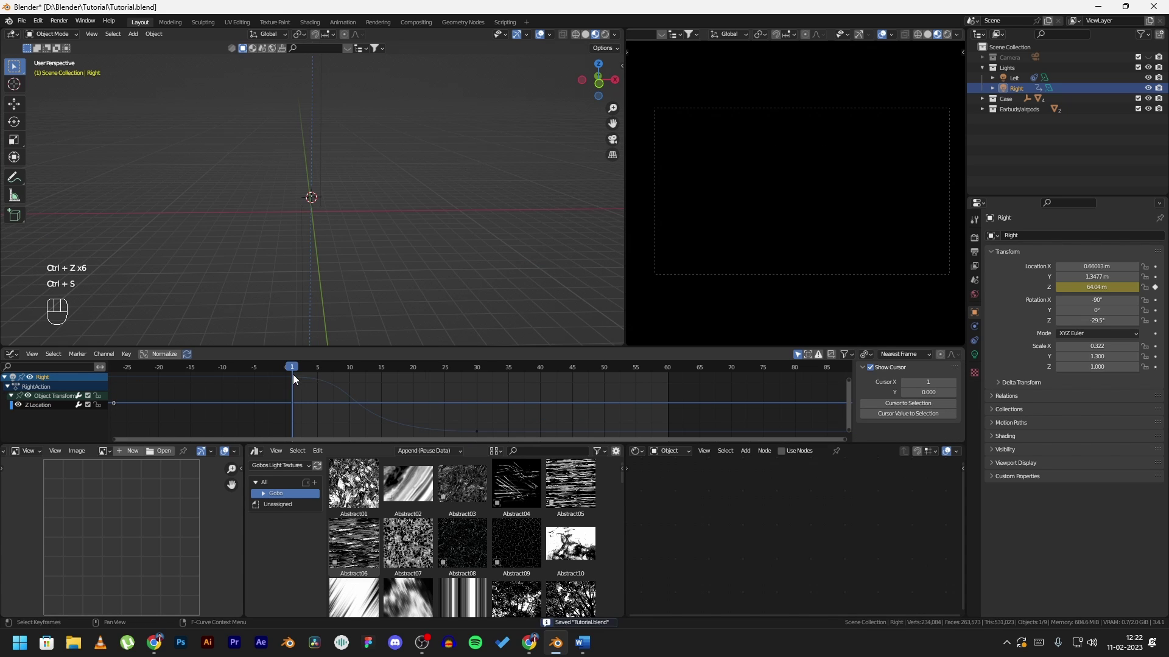
# - Save the file and play back the light animation to check its timing
pyautogui.hotkey('ctrl', 's')
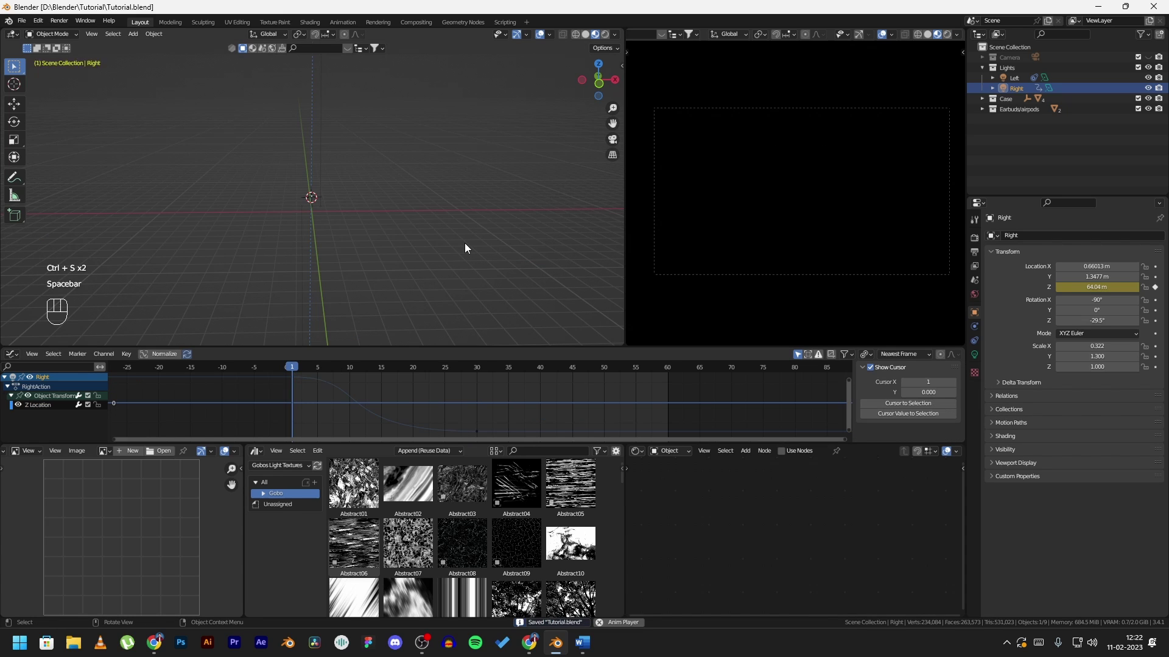
pyautogui.press('space')
pyautogui.press('space')
pyautogui.press('space')
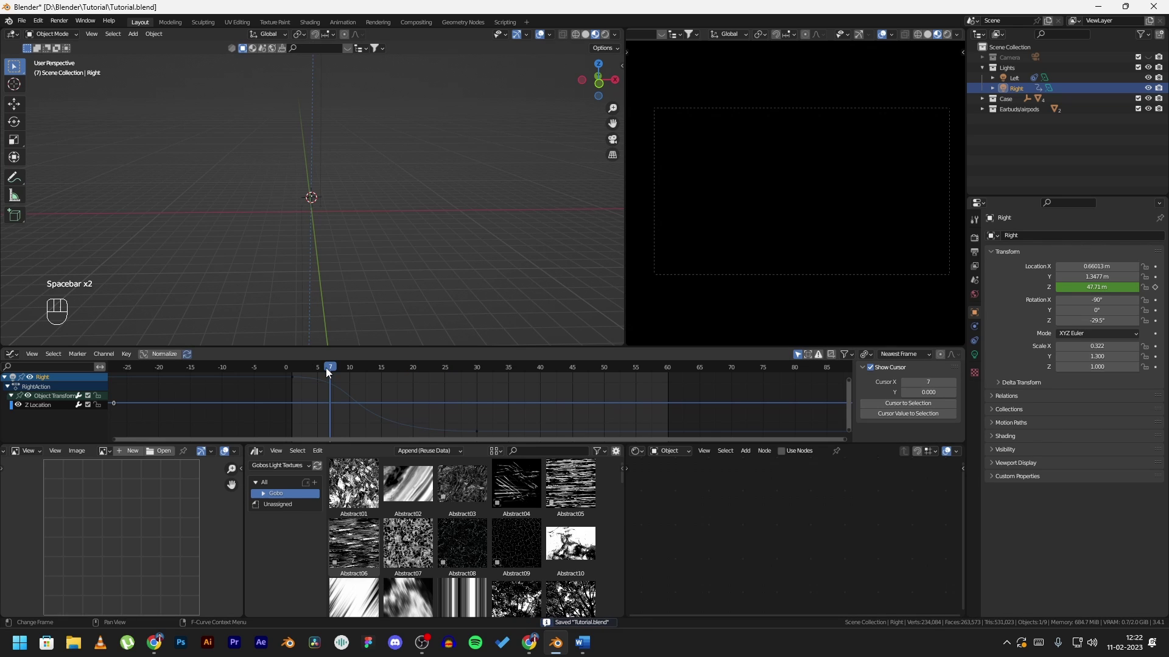
pyautogui.press('space')
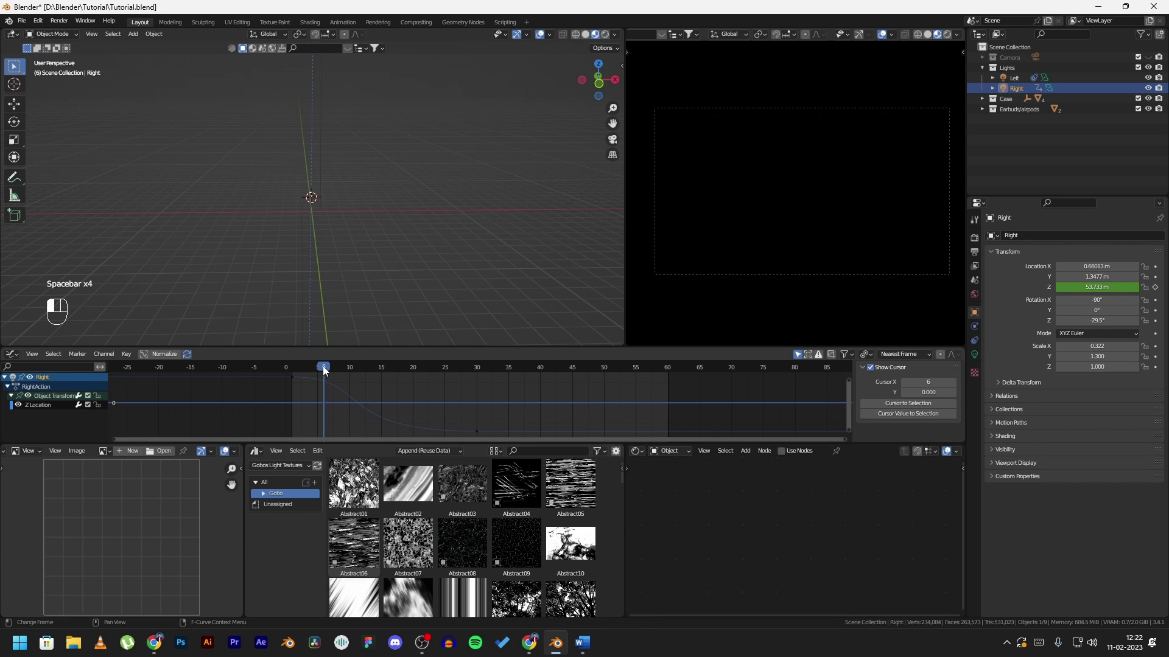
pyautogui.press('space')
pyautogui.press('space')
# - Go to frame 11 and keyframe the Right light's Z location there
pyautogui.click(338, 368)
pyautogui.moveTo(338, 367)
pyautogui.mouseDown()
pyautogui.moveTo(366, 373)
pyautogui.moveTo(356, 372)
pyautogui.mouseUp()
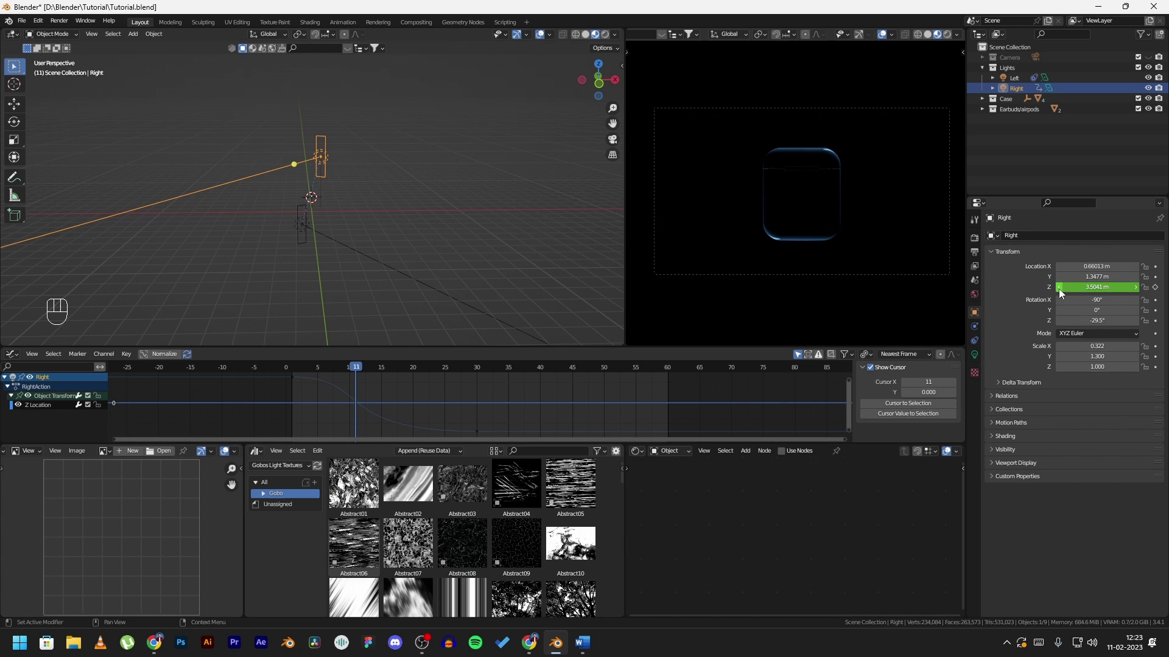
pyautogui.click(1155, 287)
# - Flatten the Z Location curve at frame 11 by rotating that keyframe's handles about -25° and lengthening them
pyautogui.press('a')
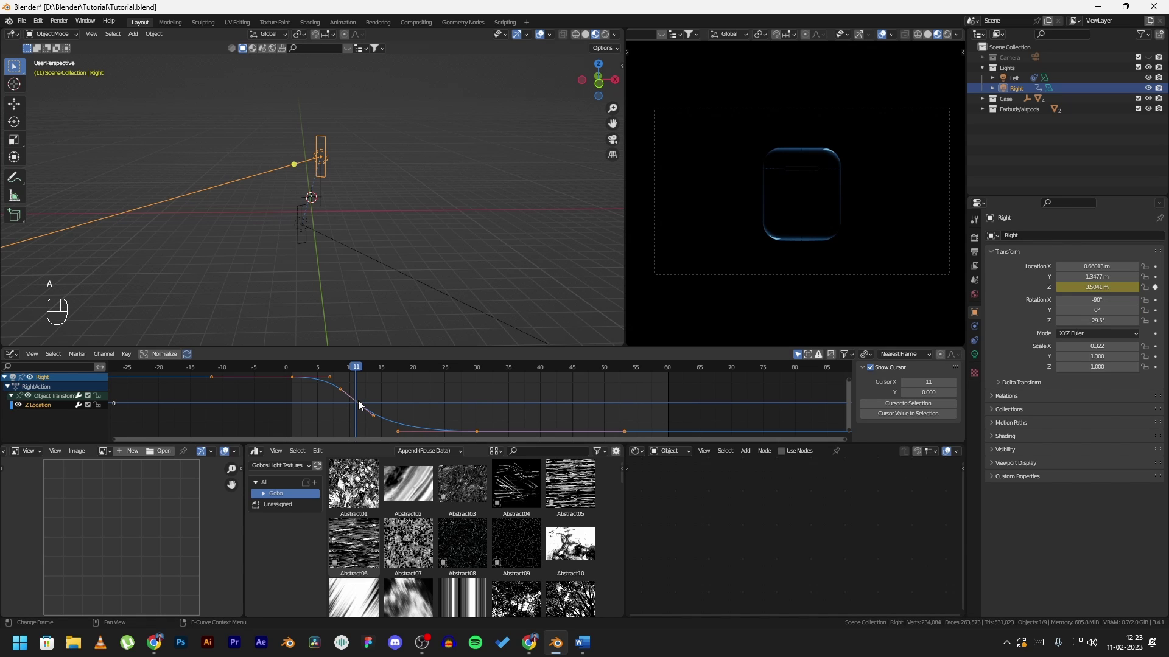
pyautogui.click(355, 400)
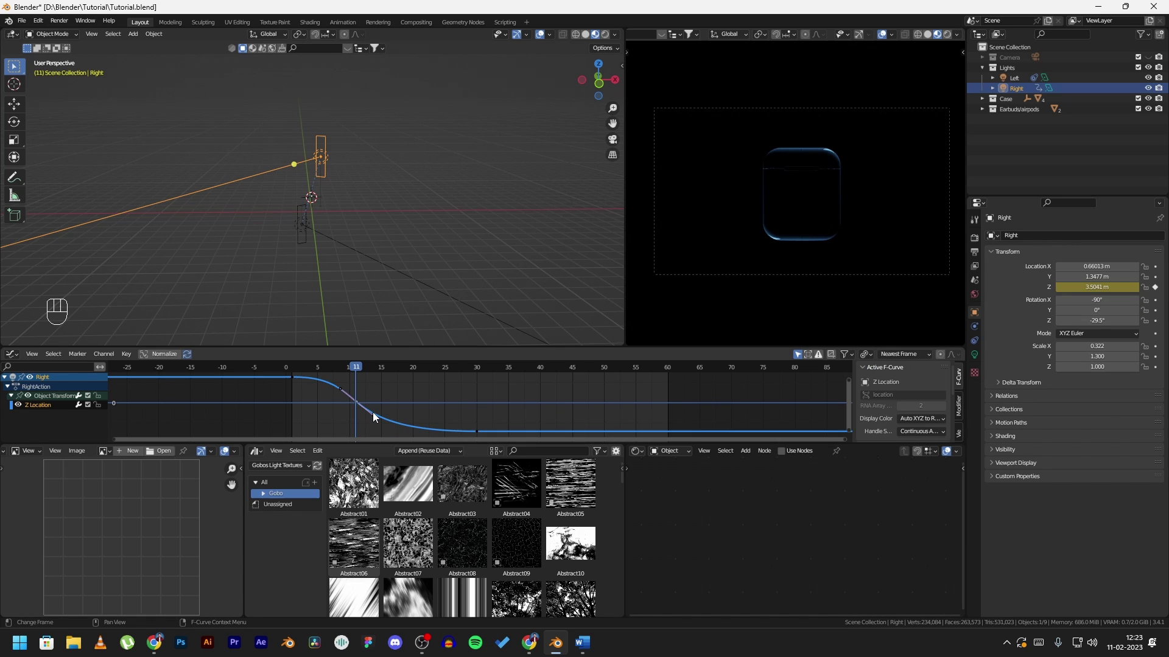
pyautogui.press('r')
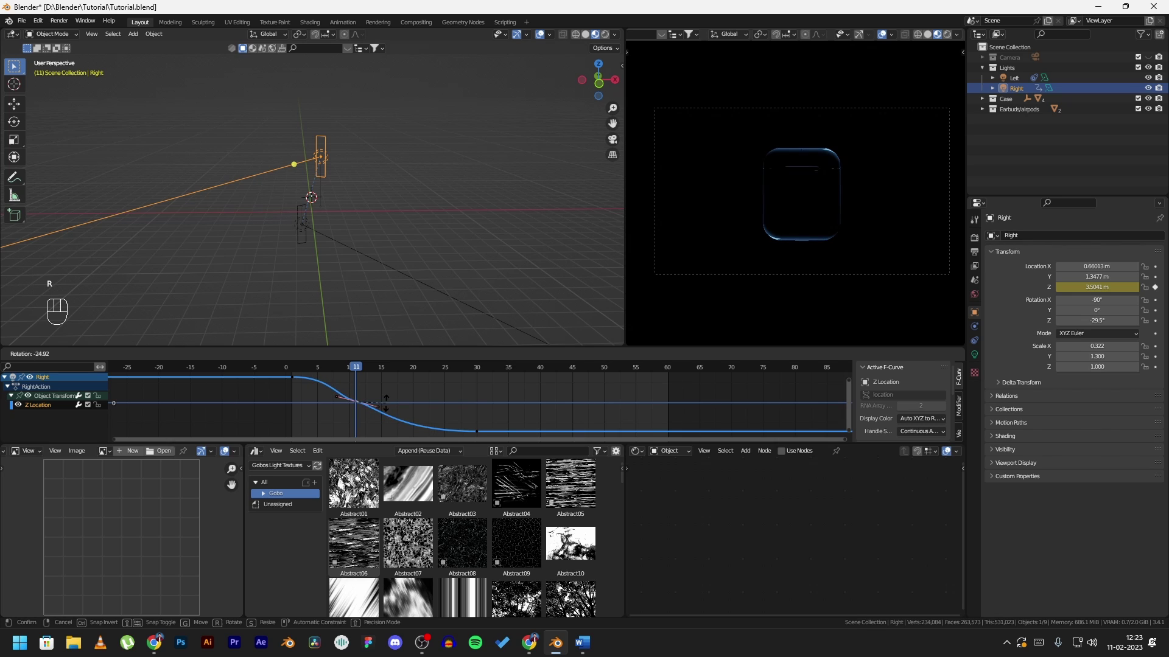
pyautogui.click(385, 404)
pyautogui.press('s')
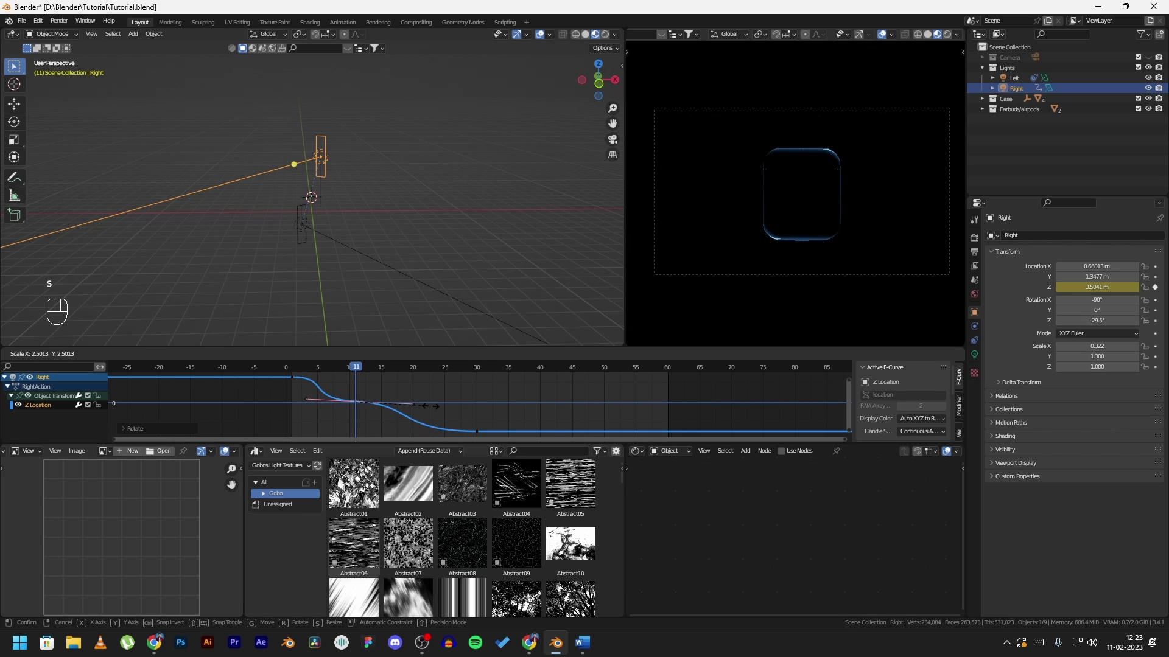
pyautogui.click(444, 405)
# - Play back the reshaped light animation from the start to check the slowdown around the case
pyautogui.click(319, 373)
pyautogui.moveTo(319, 373); pyautogui.dragTo(287, 370)
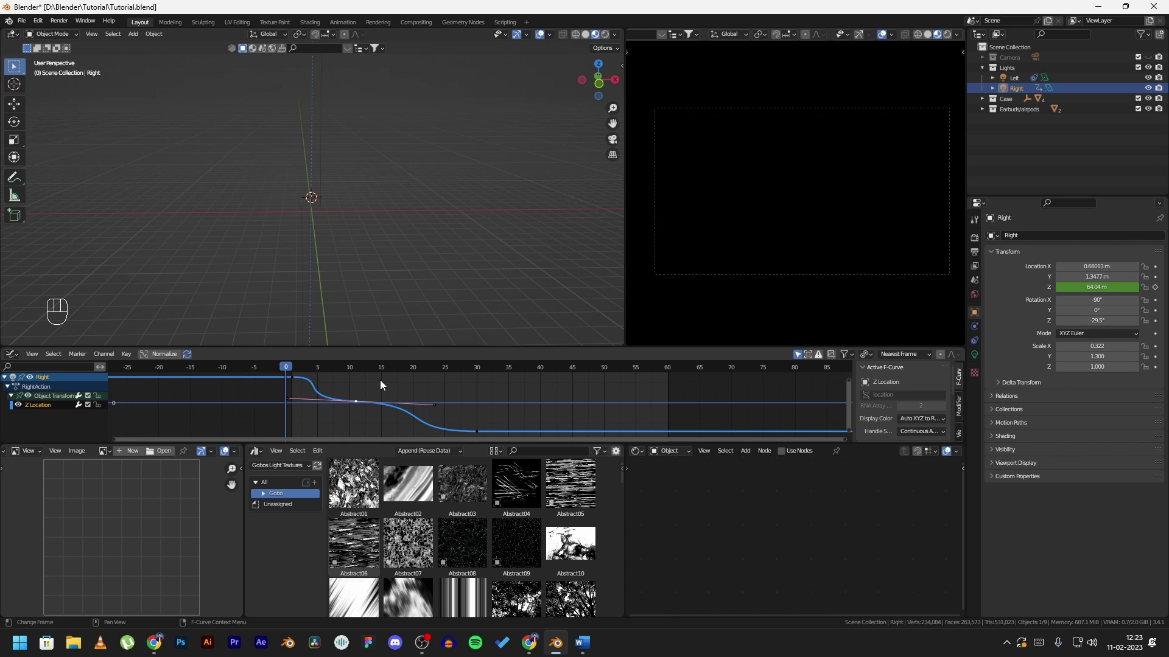
pyautogui.press('space')
pyautogui.press('space')
pyautogui.press('space')
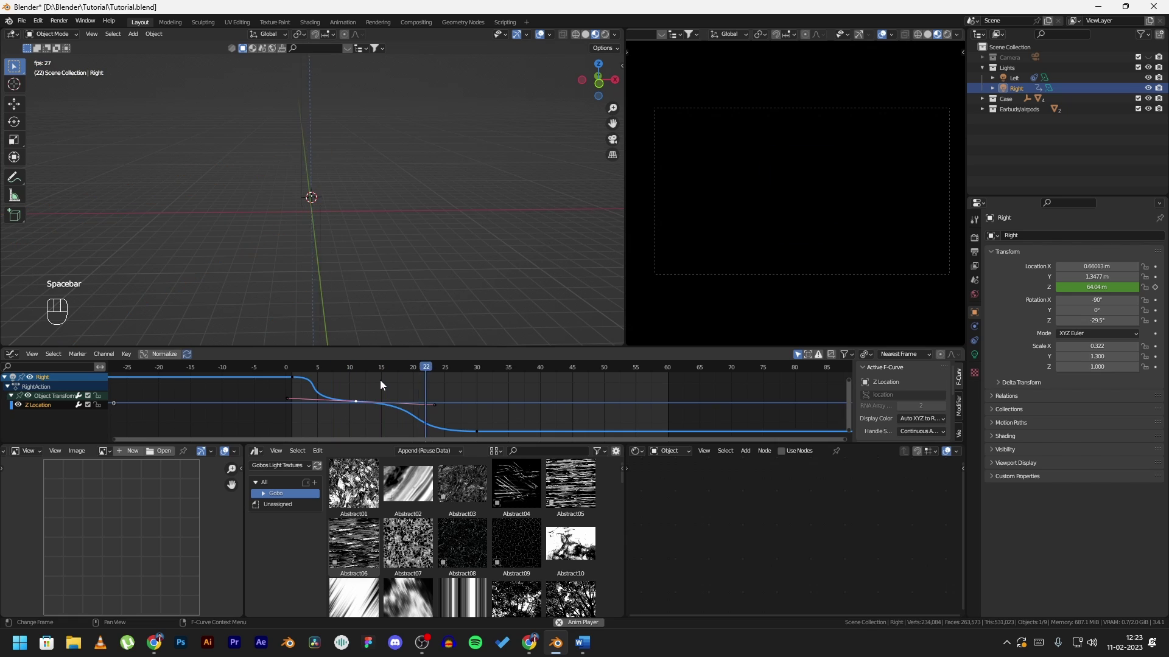
pyautogui.press('space')
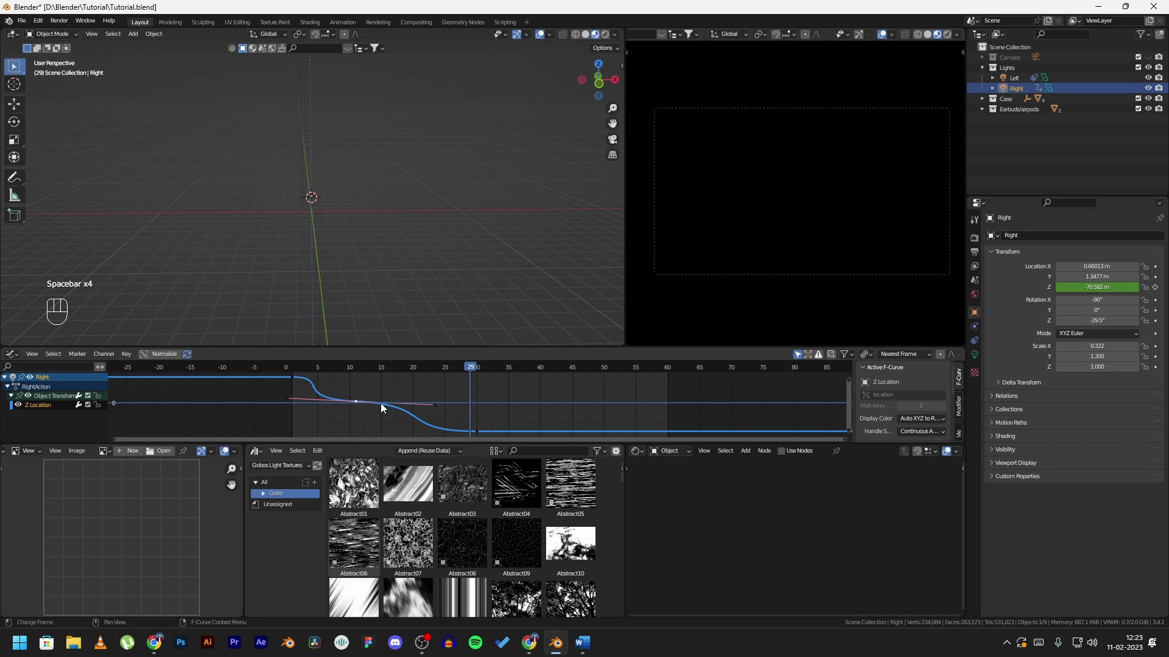
# - Return to frame 1 and save the file
pyautogui.click(296, 370)
pyautogui.hotkey('ctrl', 's')
pyautogui.click(298, 369)
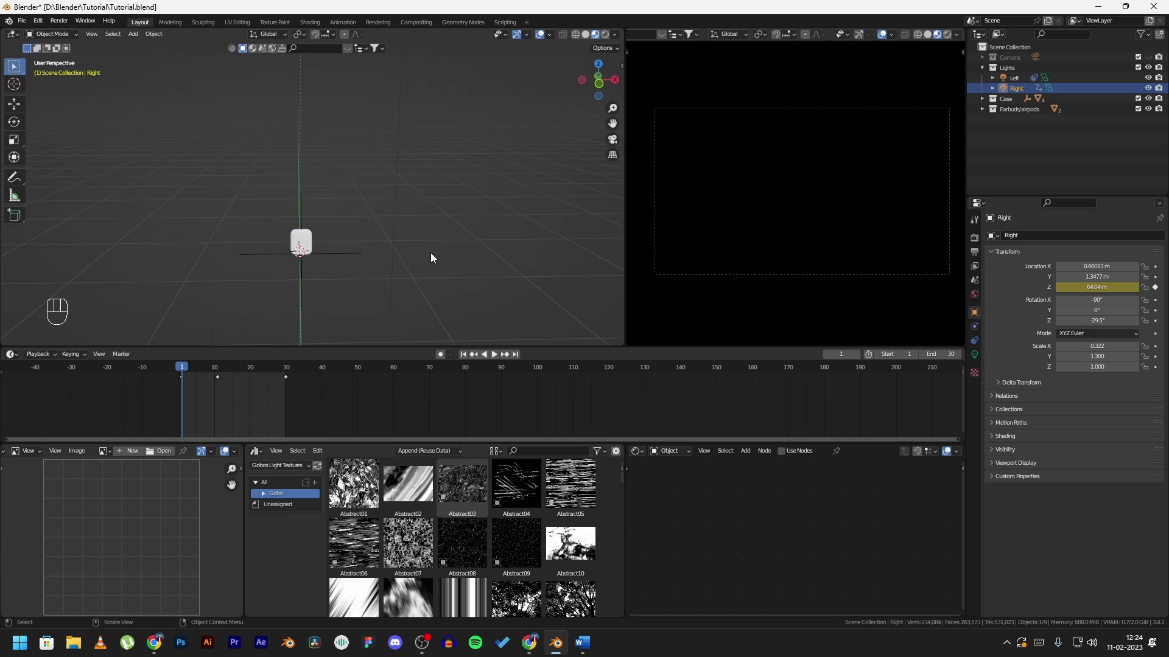
# - Play back the light animation and open the Compositing workspace
pyautogui.press('space')
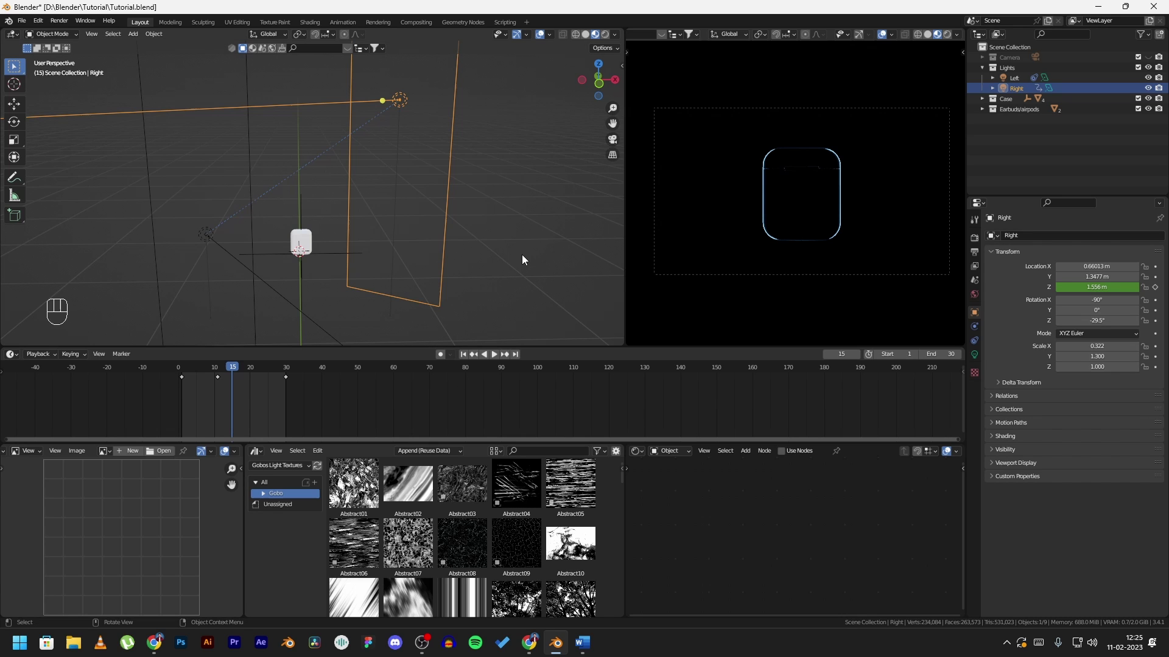
pyautogui.click(426, 23)
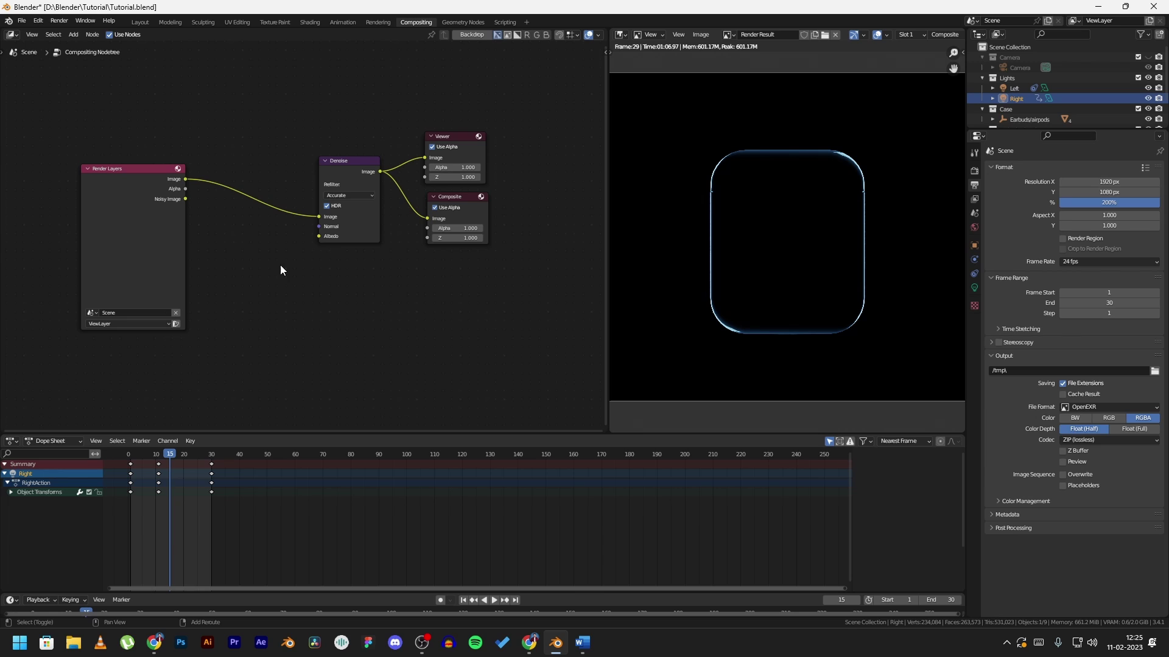
# - Insert a Glare node between Render Layers and Denoise in the compositor and set its type to Fog Glow
pyautogui.hotkey('shift', 'a')
pyautogui.click(237, 265)
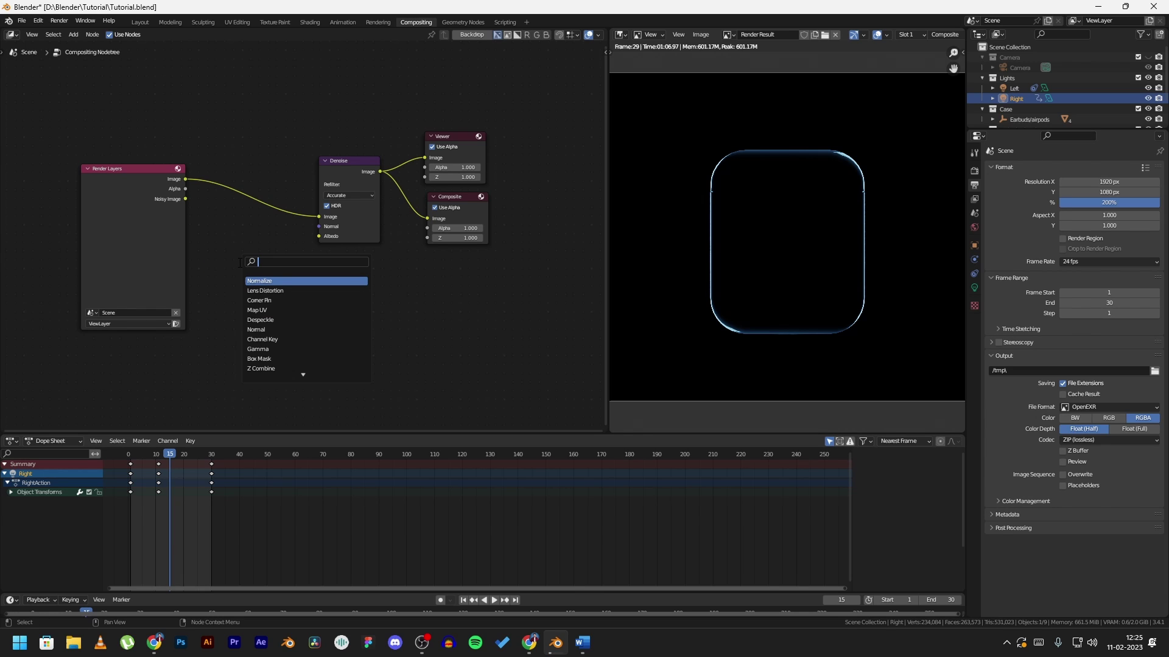
pyautogui.write('glare')
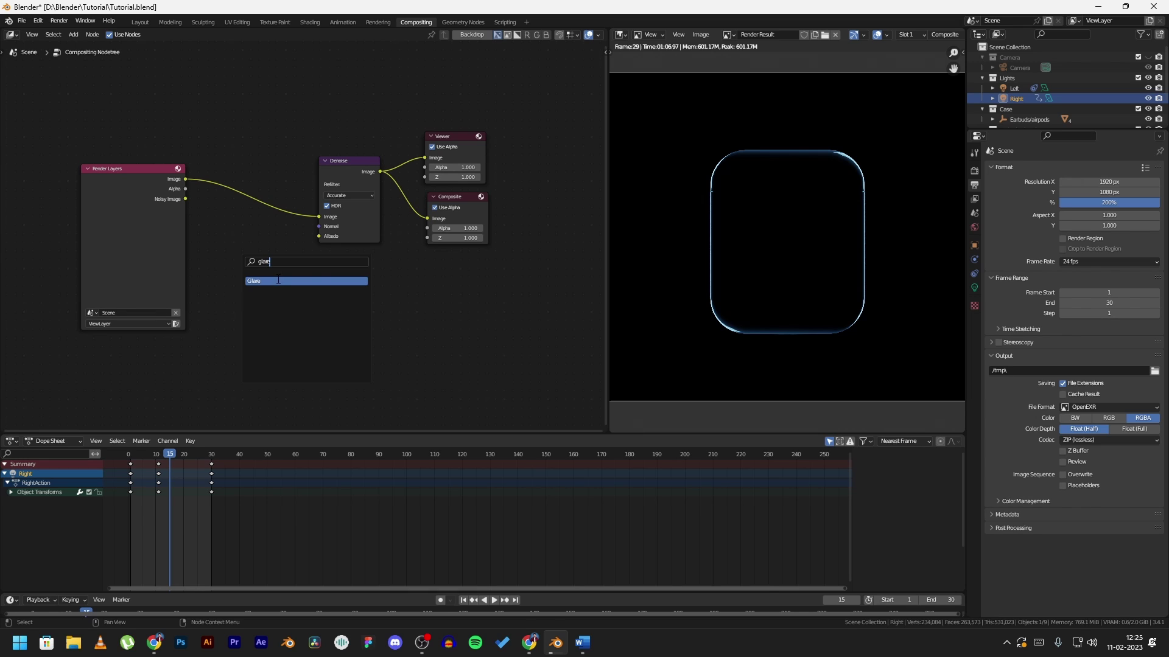
pyautogui.click(278, 280)
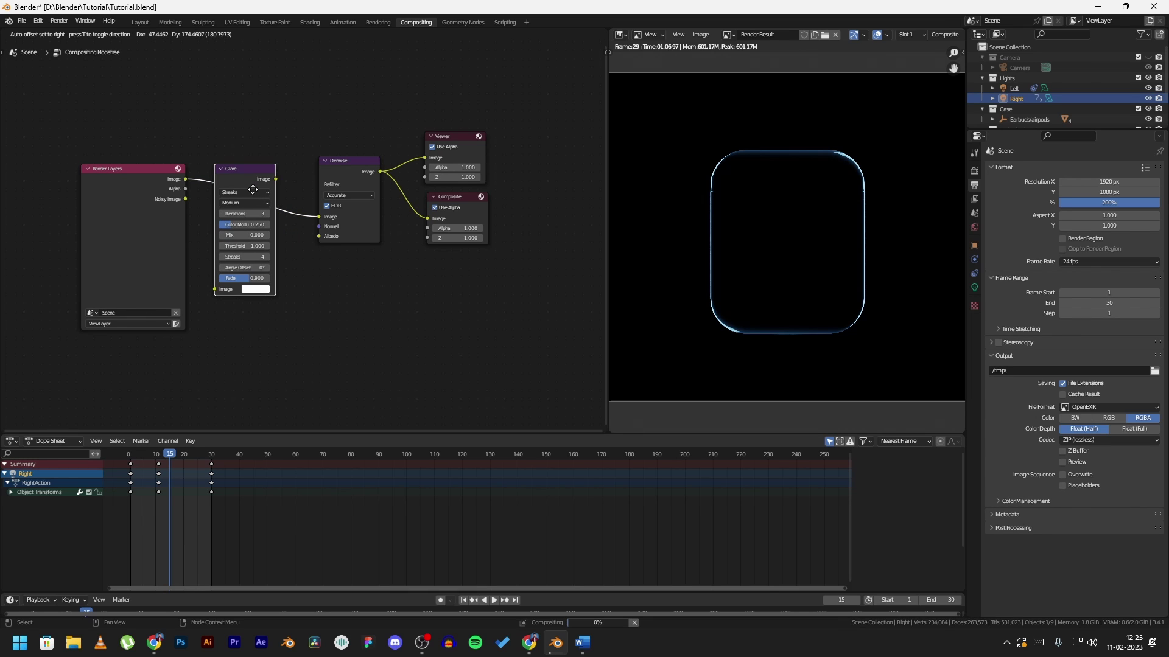
pyautogui.click(258, 190)
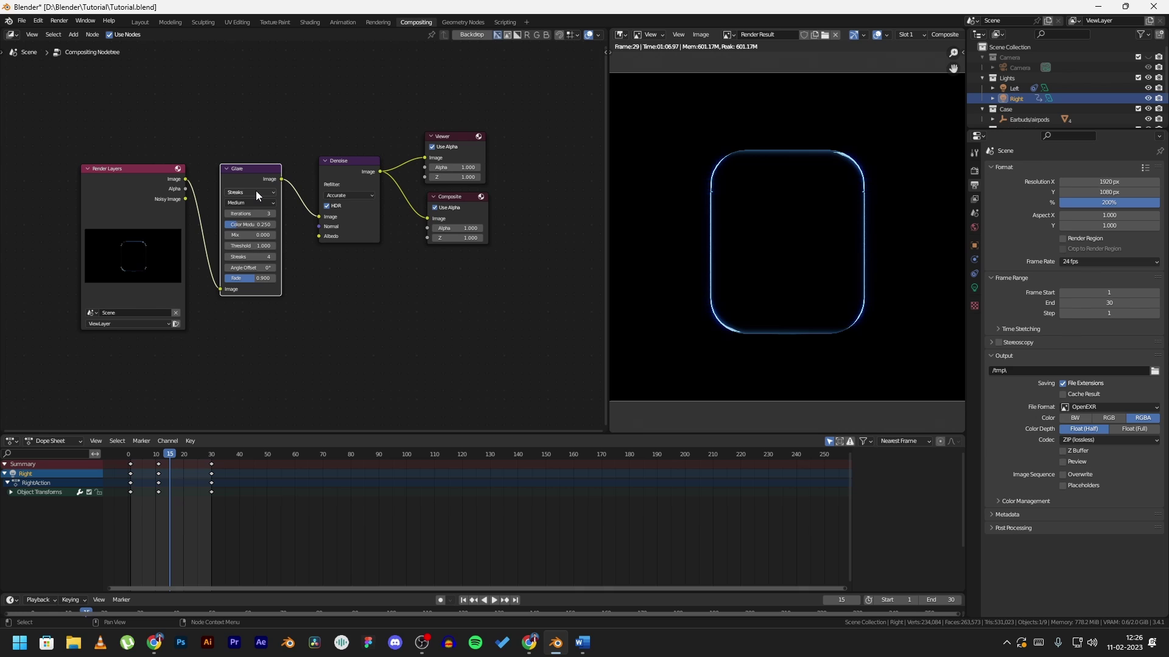
pyautogui.click(256, 191)
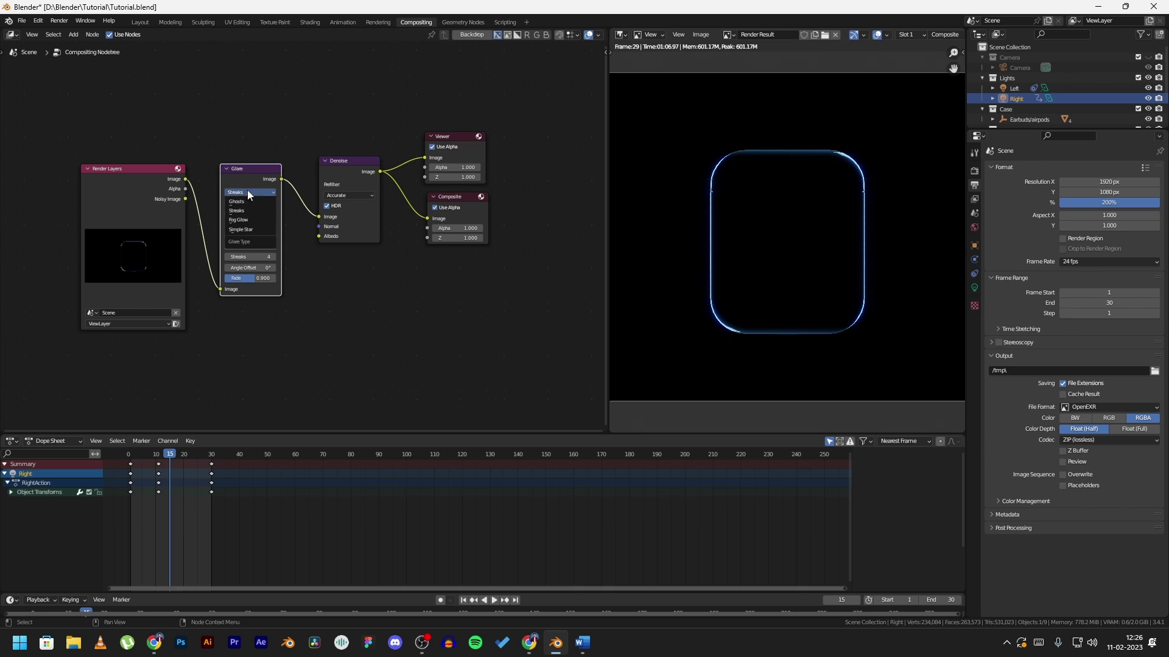
pyautogui.click(243, 221)
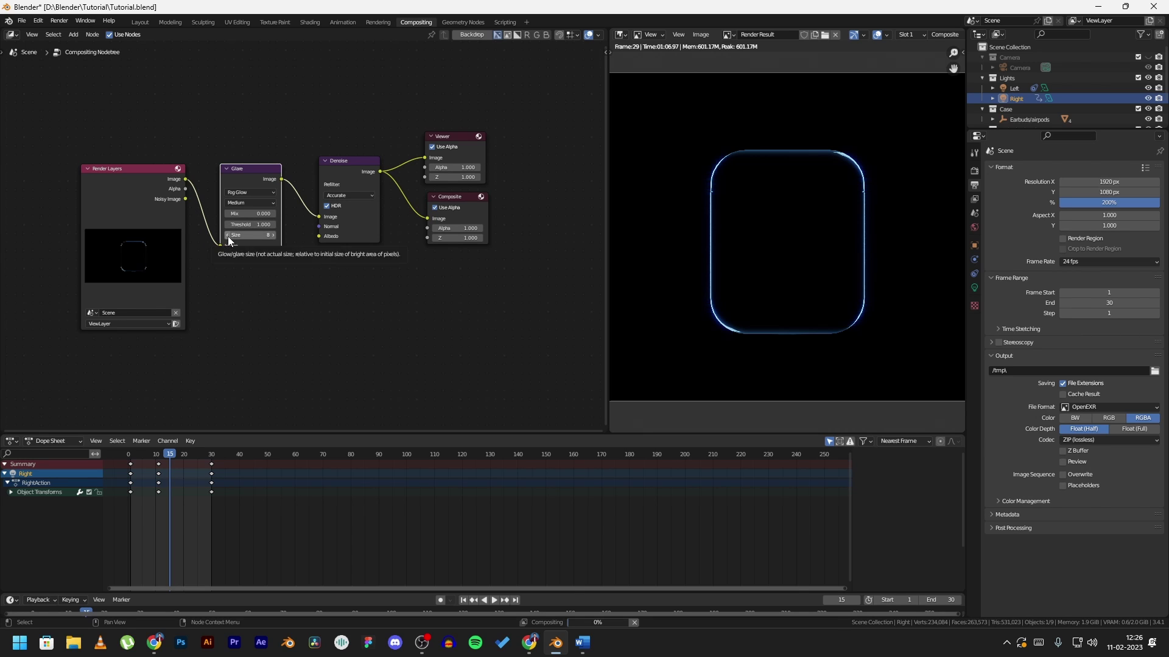
pyautogui.scroll(1, 736, 333)
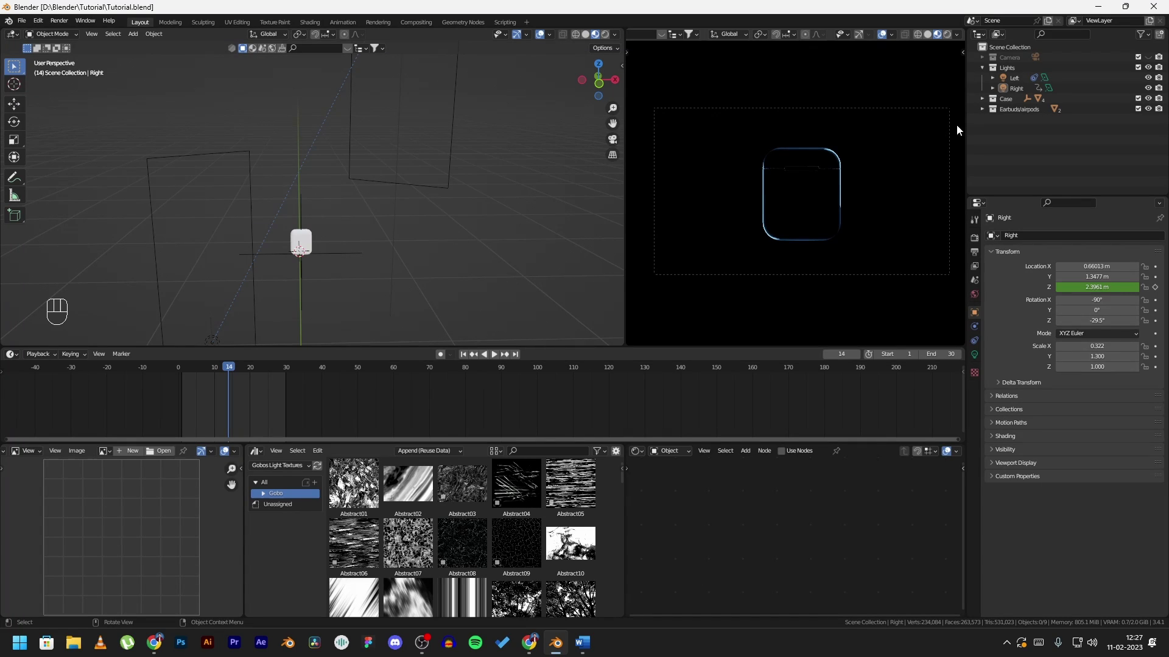
# - Set the scene's output resolution scale to 100% and the frame rate to 30 fps
pyautogui.click(974, 251)
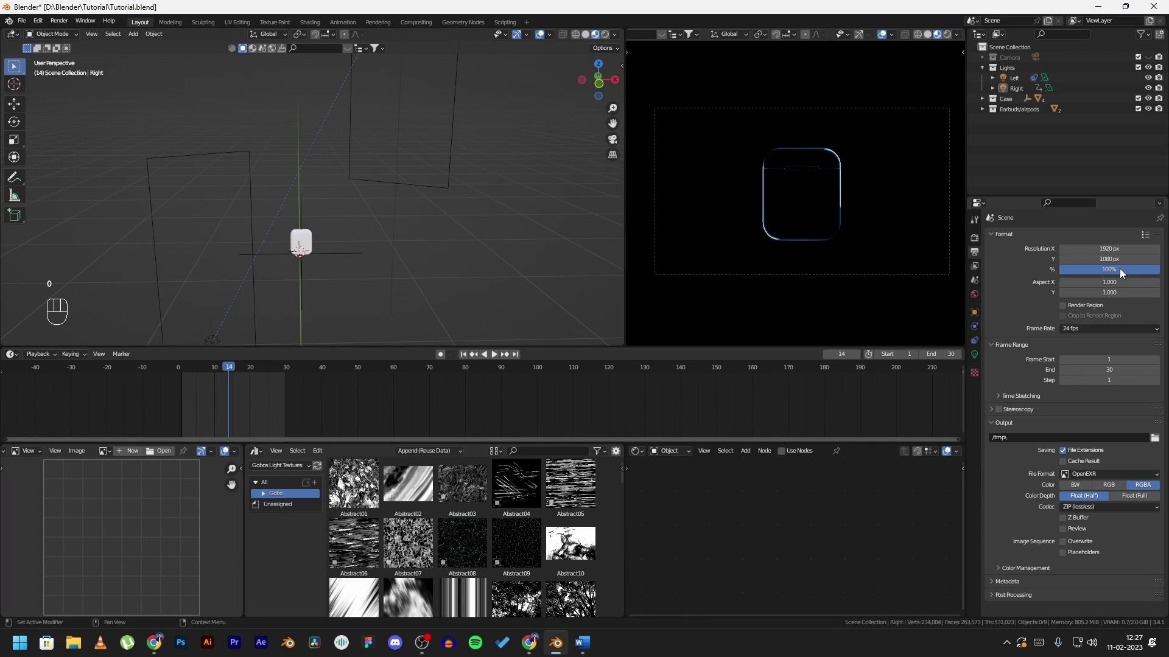
pyautogui.click(1080, 329)
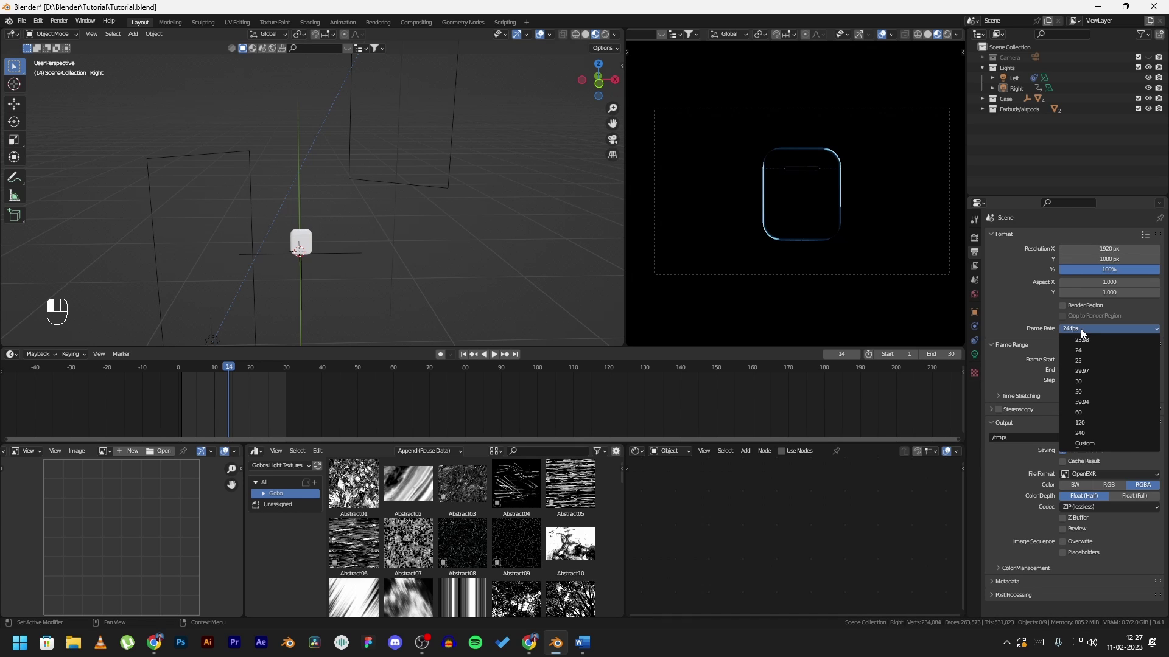
pyautogui.click(1080, 382)
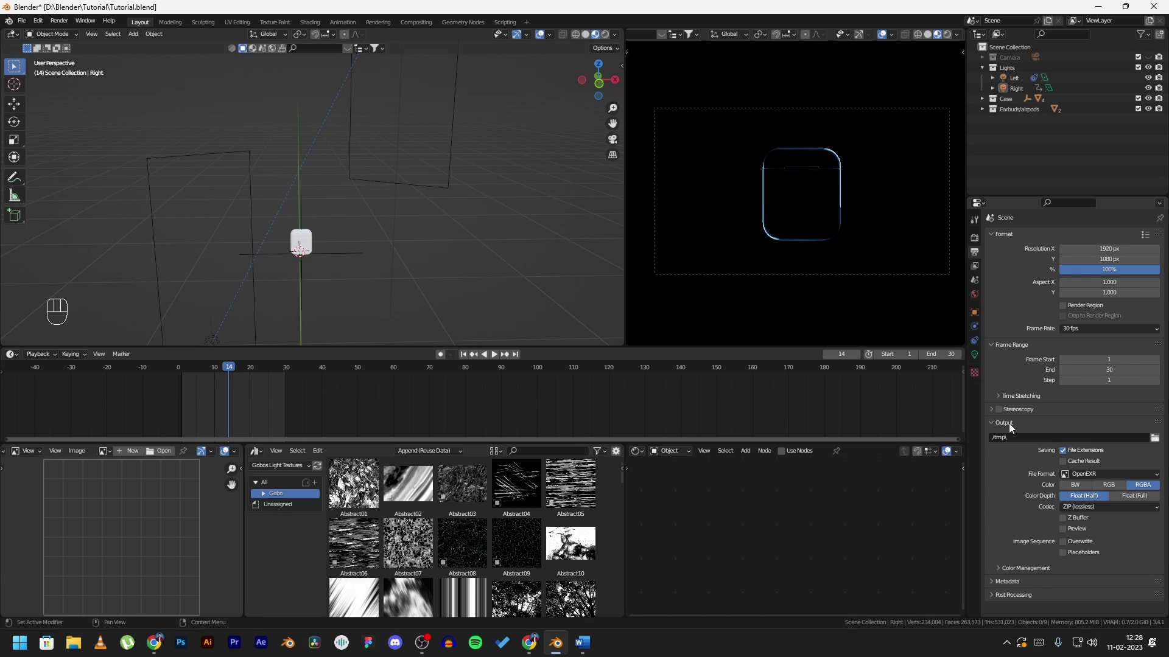
# - Choose D:\Blender\Tutorial\Frames\ as the output folder for the rendered animation
pyautogui.write('D:\\Blender\\Tutorial\\Frames\\')
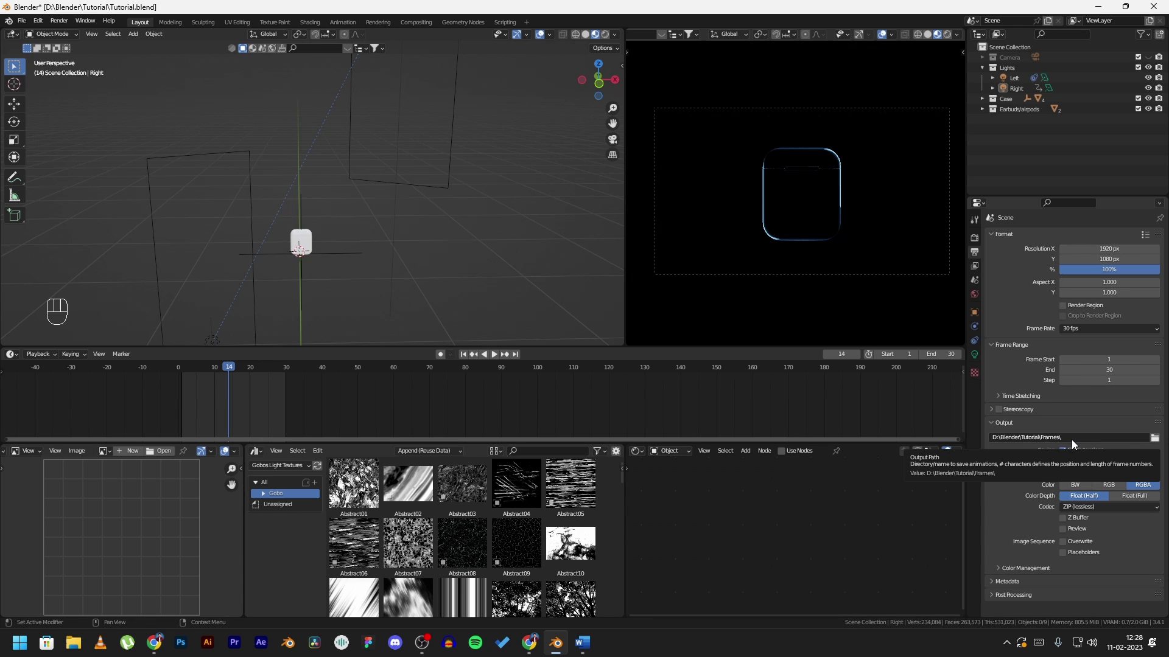
pyautogui.hotkey('ctrl', 'z')
pyautogui.click(1155, 437)
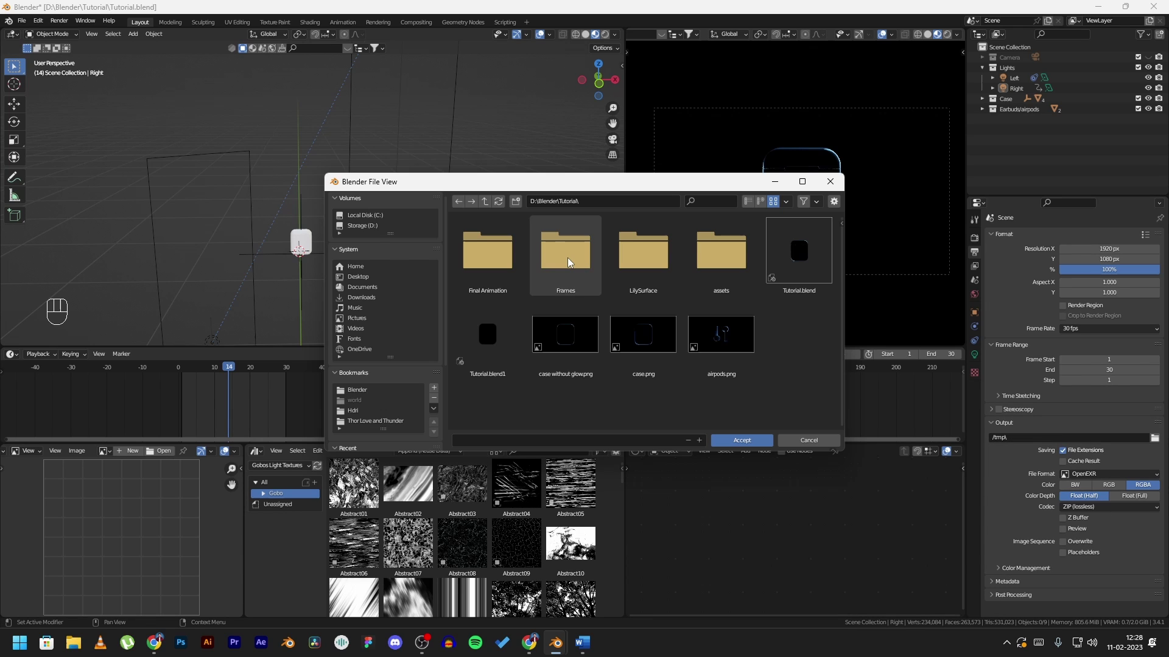
pyautogui.doubleClick(567, 257)
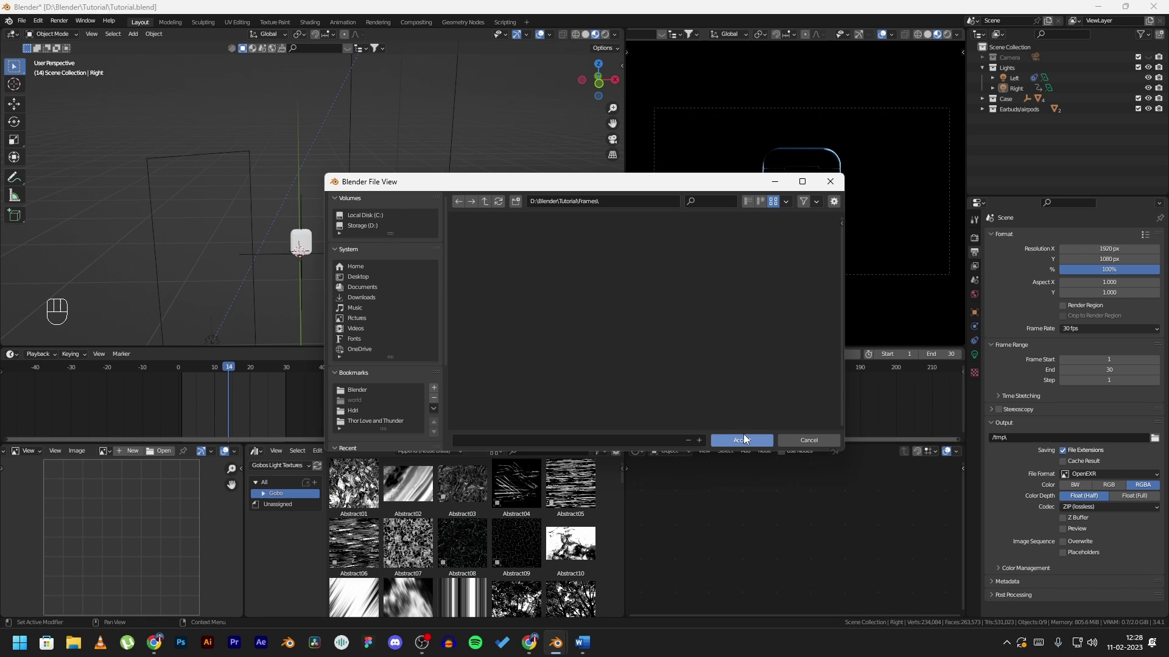
pyautogui.click(742, 439)
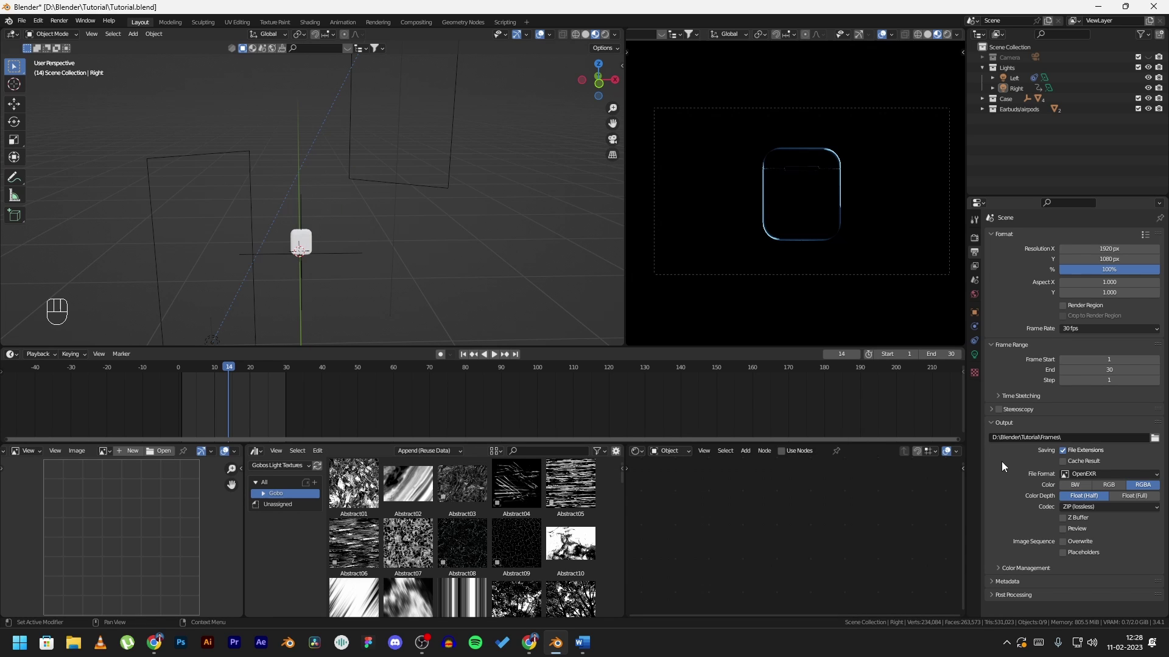
# - Set the output file format to PNG and save the file
pyautogui.click(1093, 474)
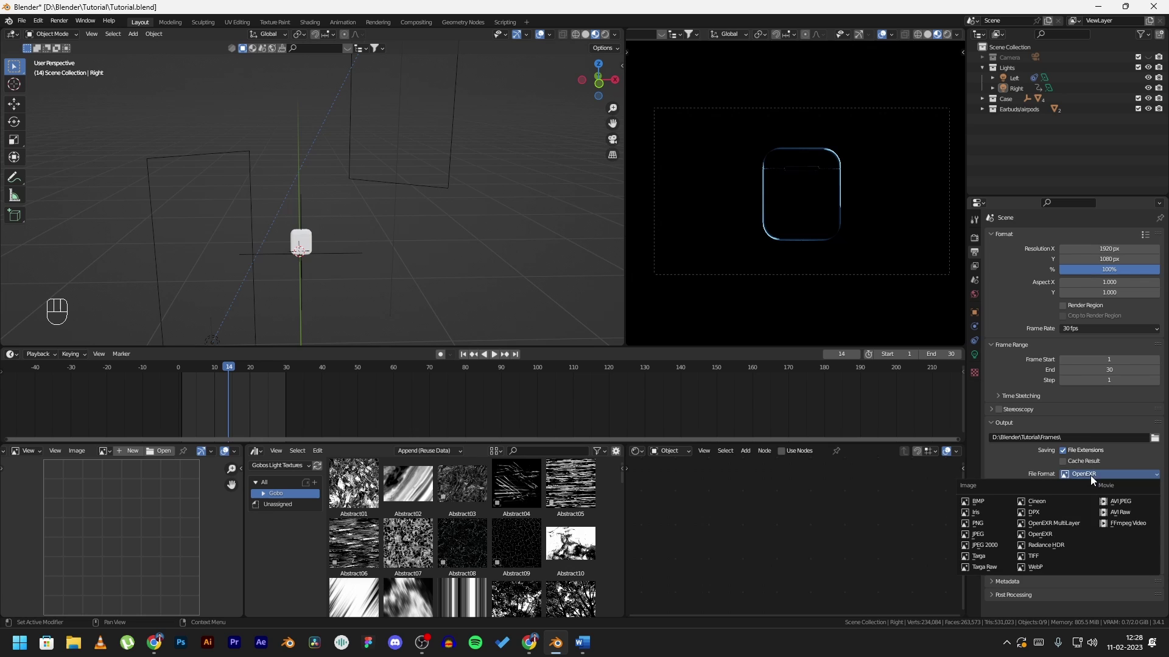
pyautogui.click(979, 524)
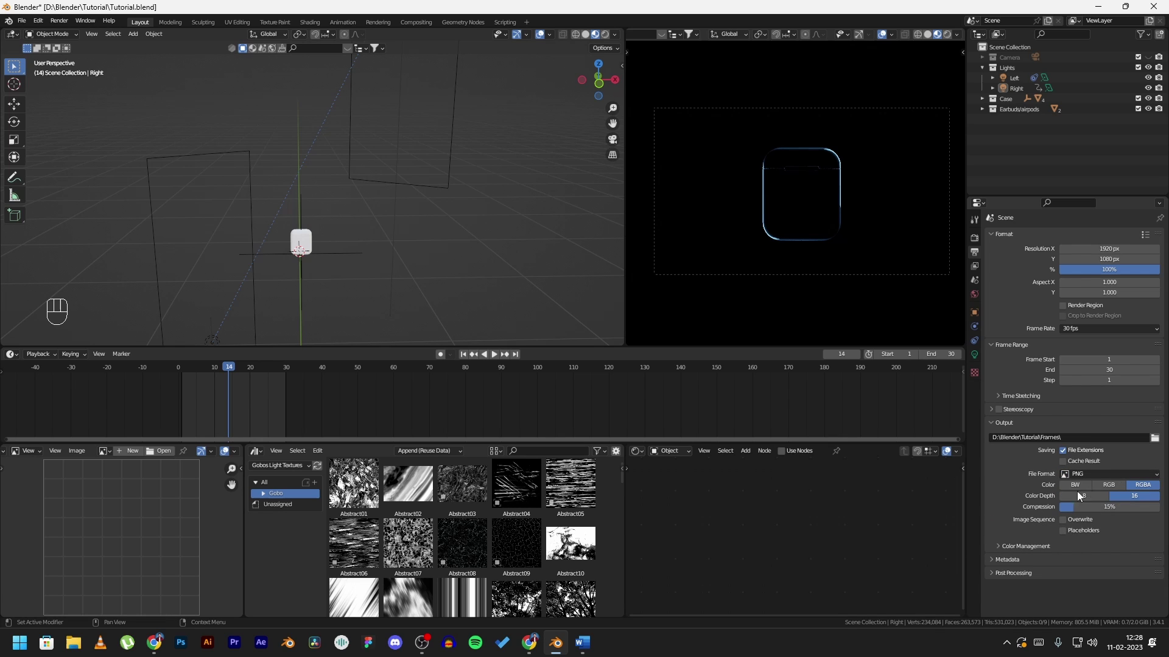
pyautogui.hotkey('ctrl', 's')
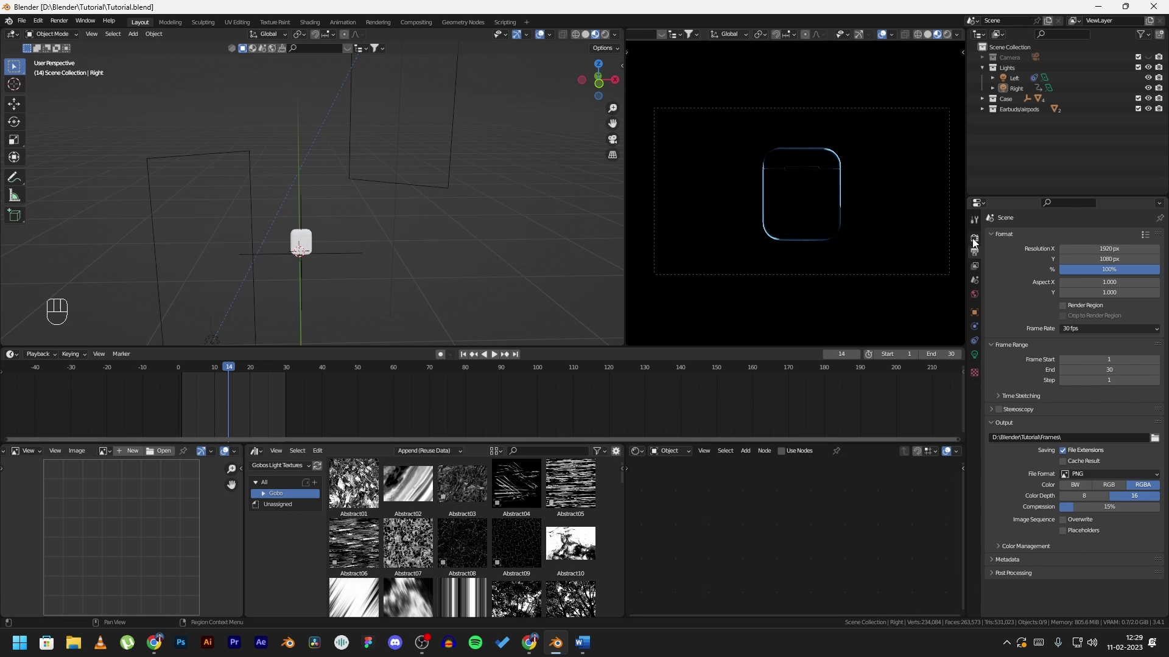
# - Review the Cycles render sampling settings and open the list of render commands
pyautogui.click(973, 238)
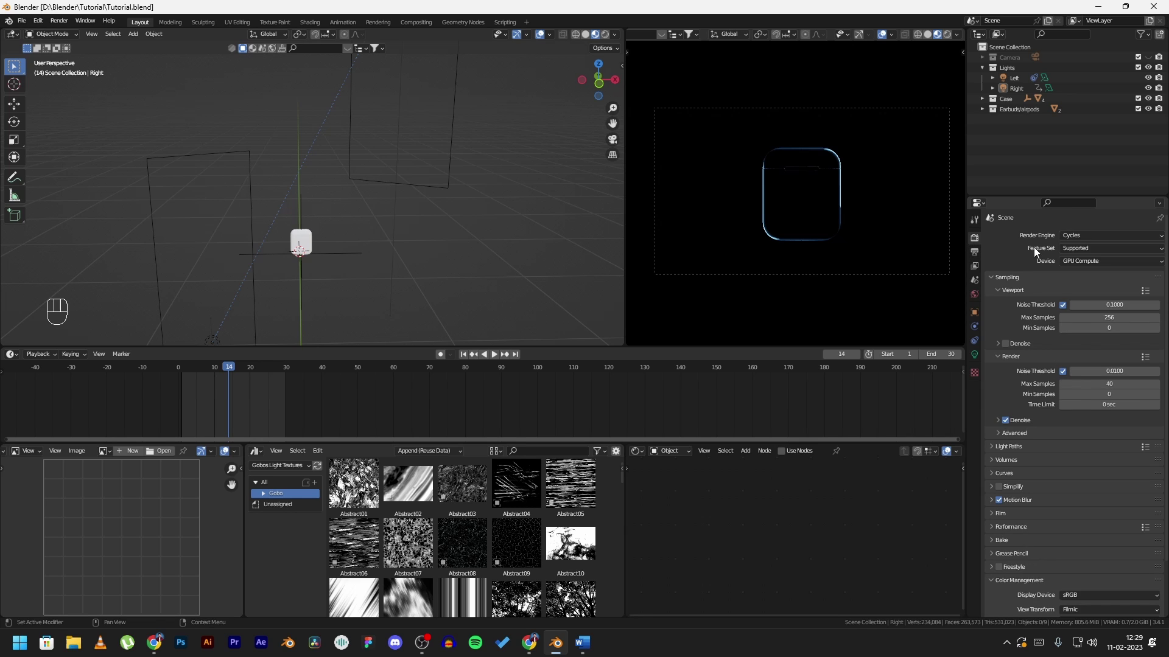
pyautogui.scroll(-3, 1038, 328)
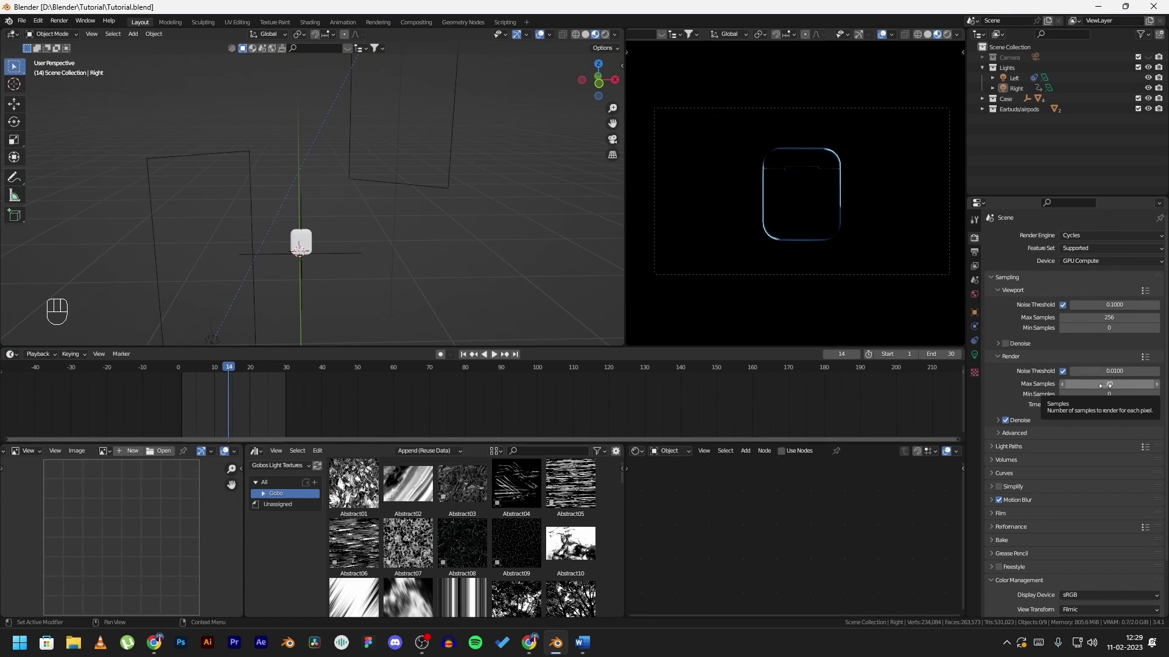
pyautogui.click(59, 20)
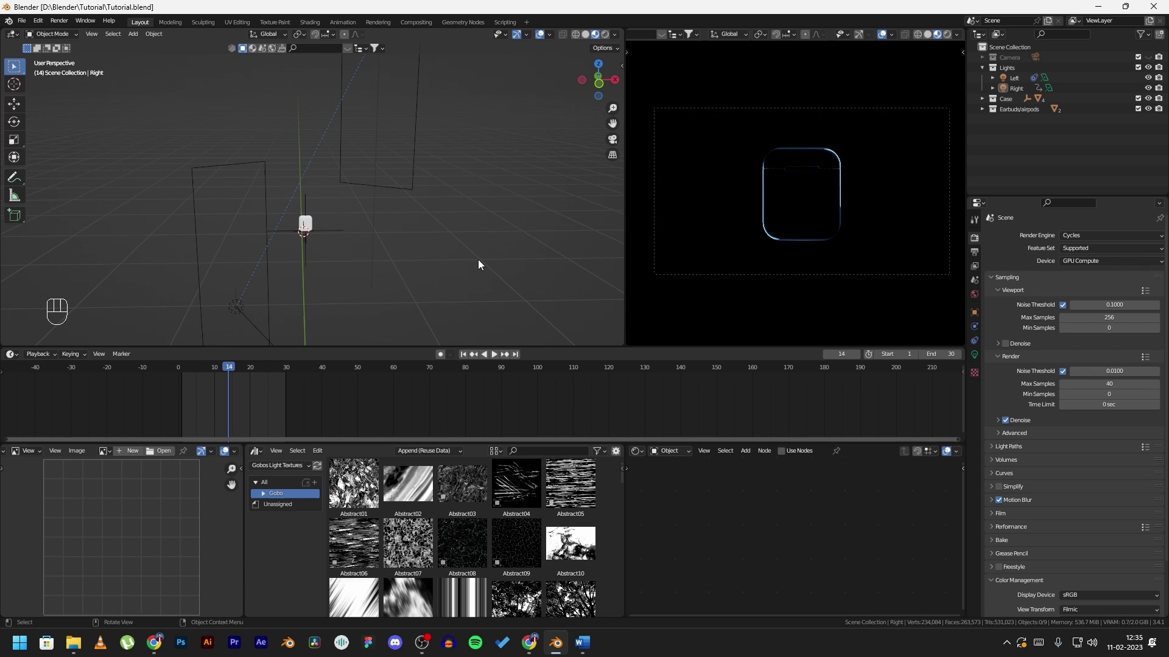
# - Exclude the Case collection from the view layer and play back the light animation on the earbuds
pyautogui.scroll(2, 479, 264)
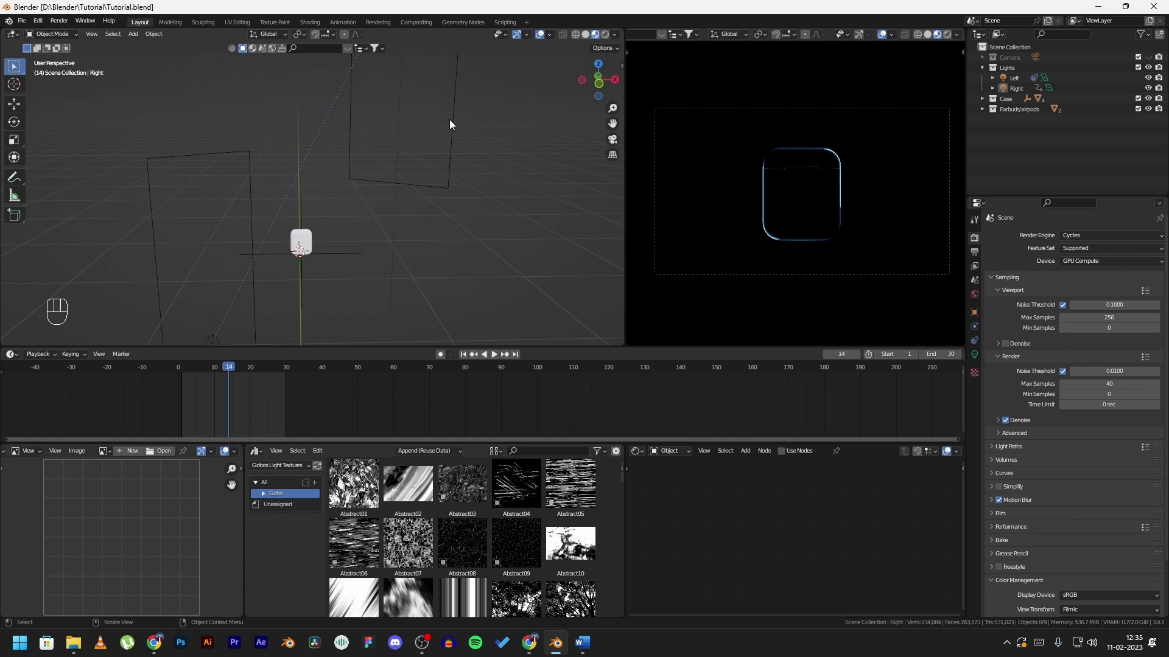
pyautogui.click(1137, 98)
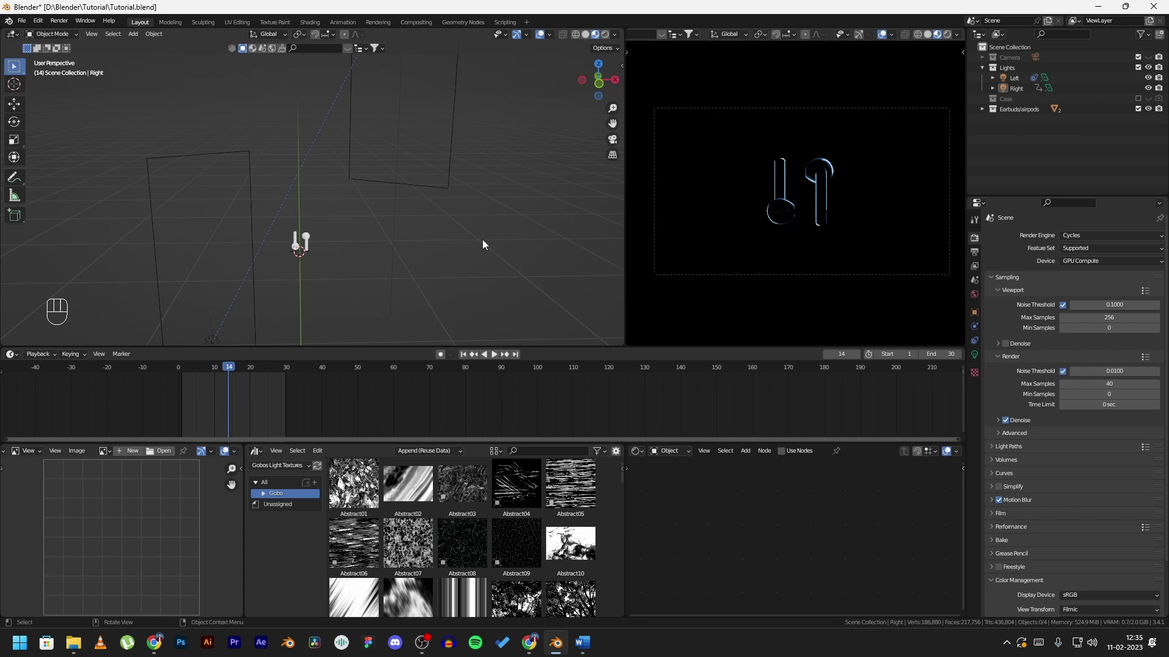
pyautogui.scroll(-2, 494, 227)
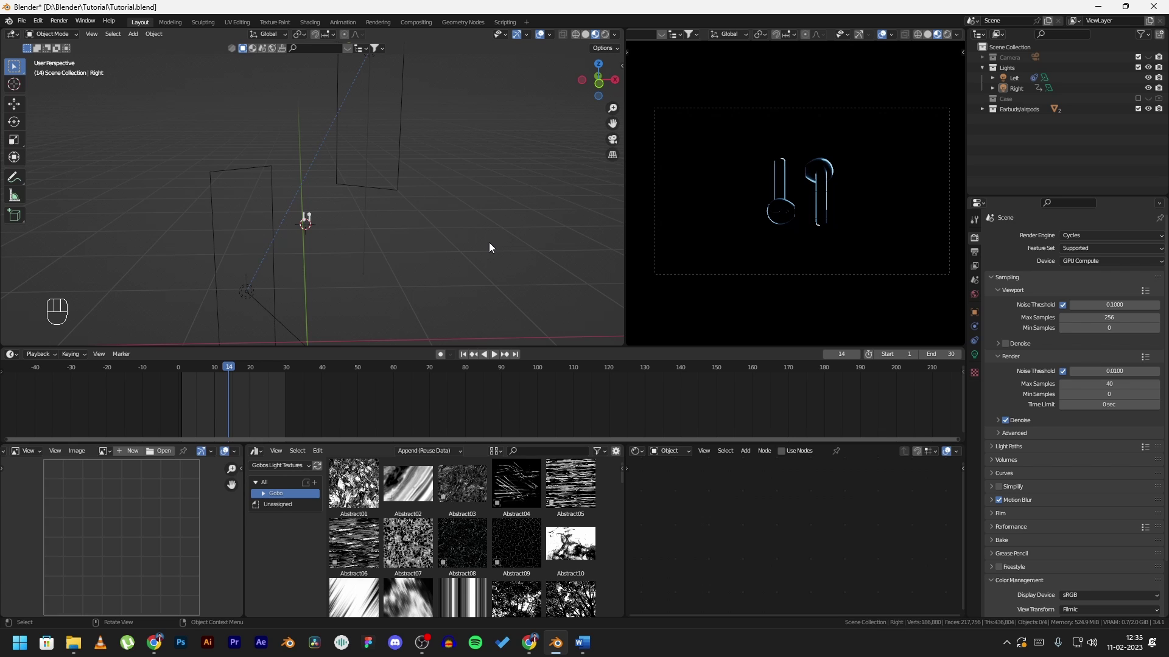
pyautogui.press('space')
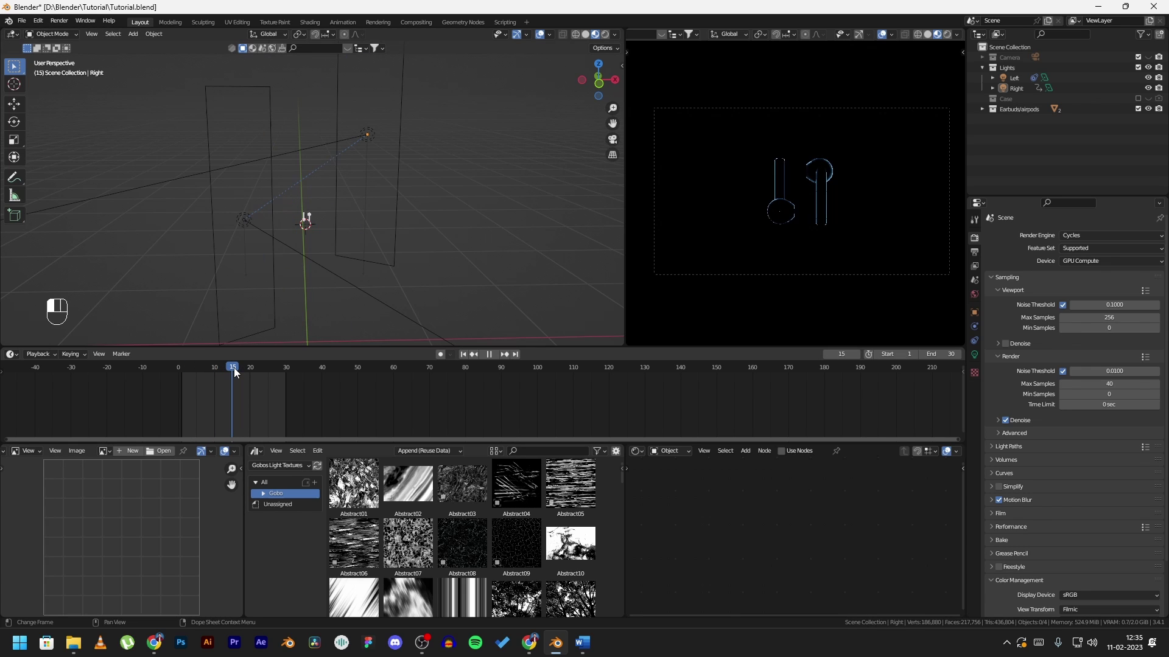
pyautogui.press('space')
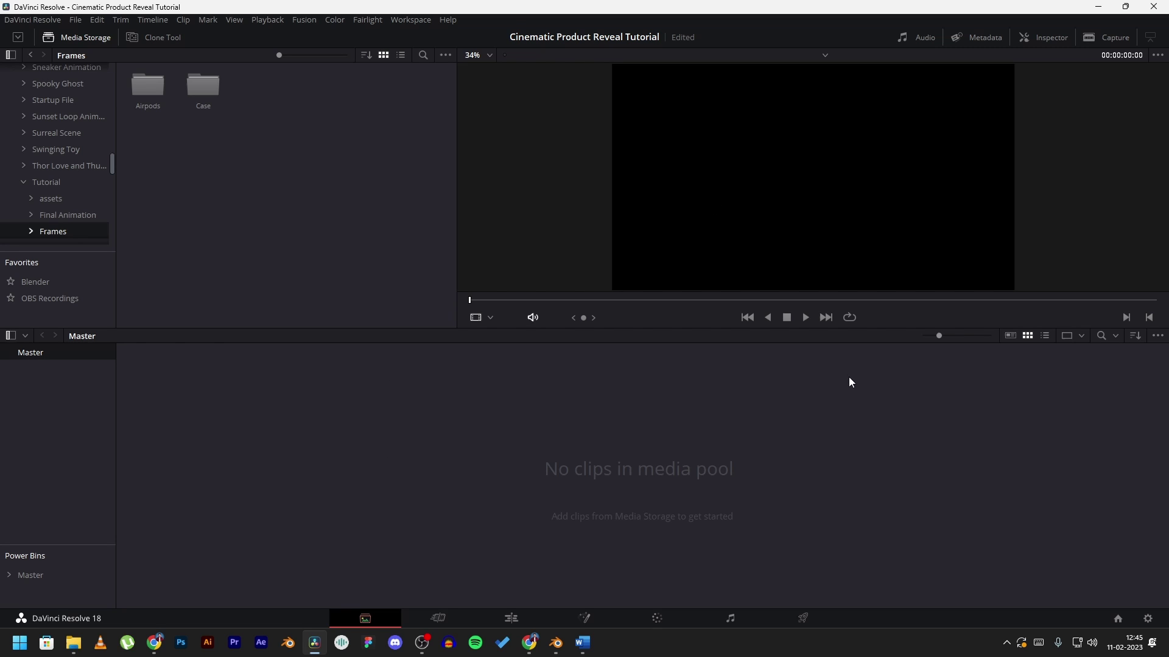
# - In DaVinci Resolve, set the project's timeline frame rate to 30 frames per second and save the project settings
pyautogui.click(1148, 618)
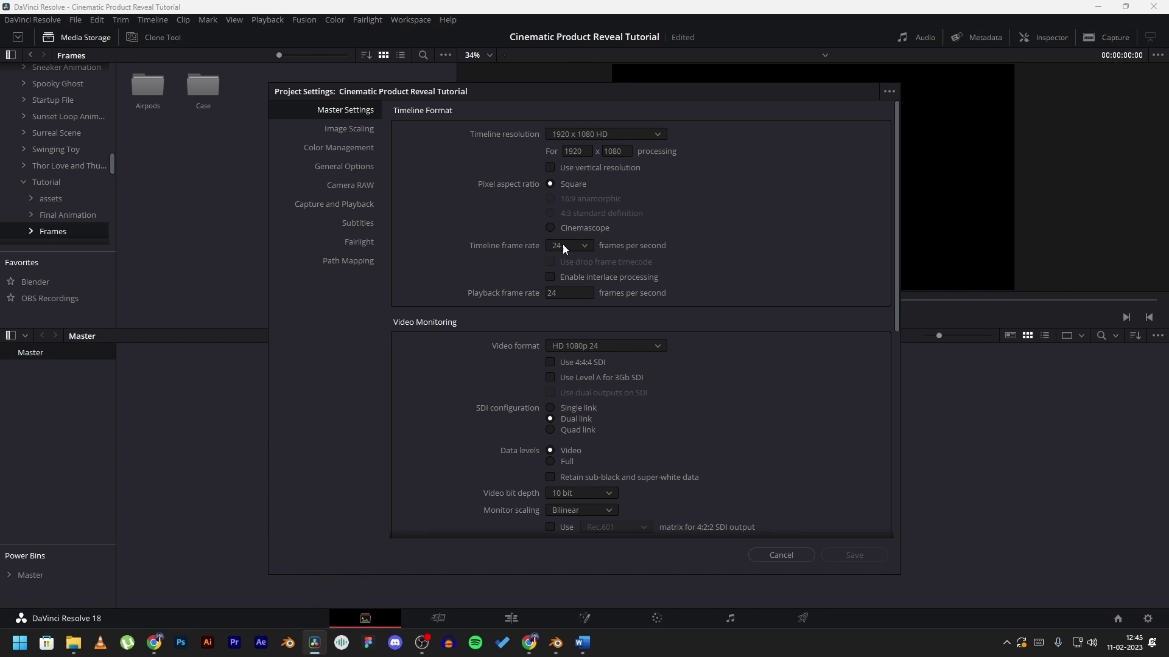
pyautogui.click(565, 246)
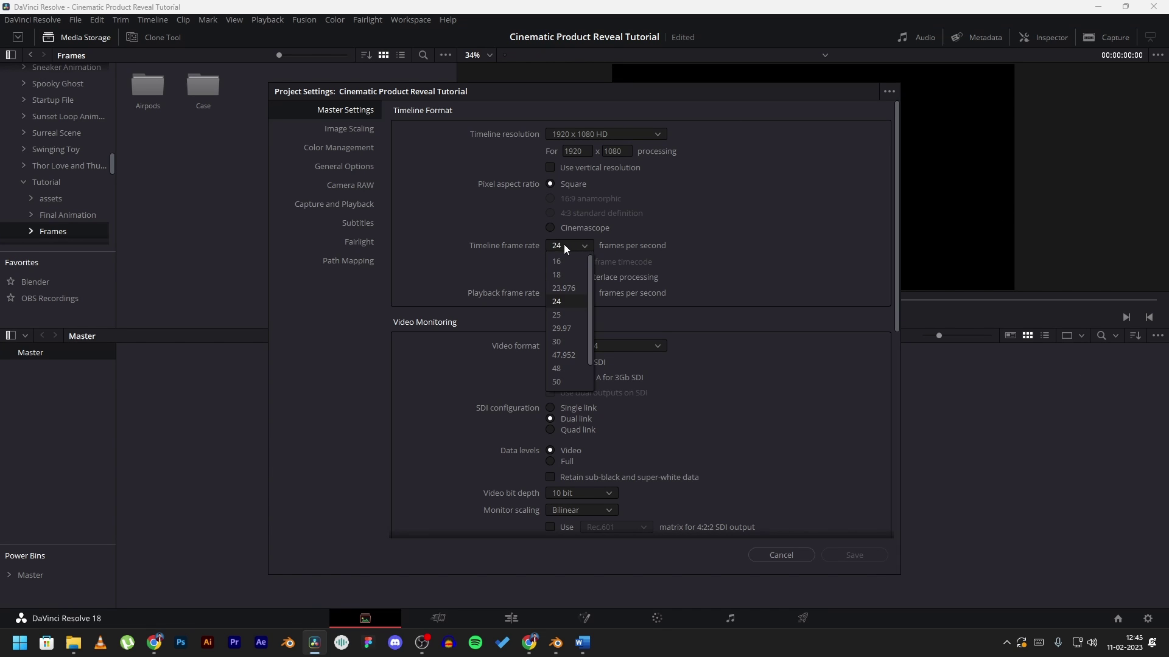
pyautogui.click(556, 342)
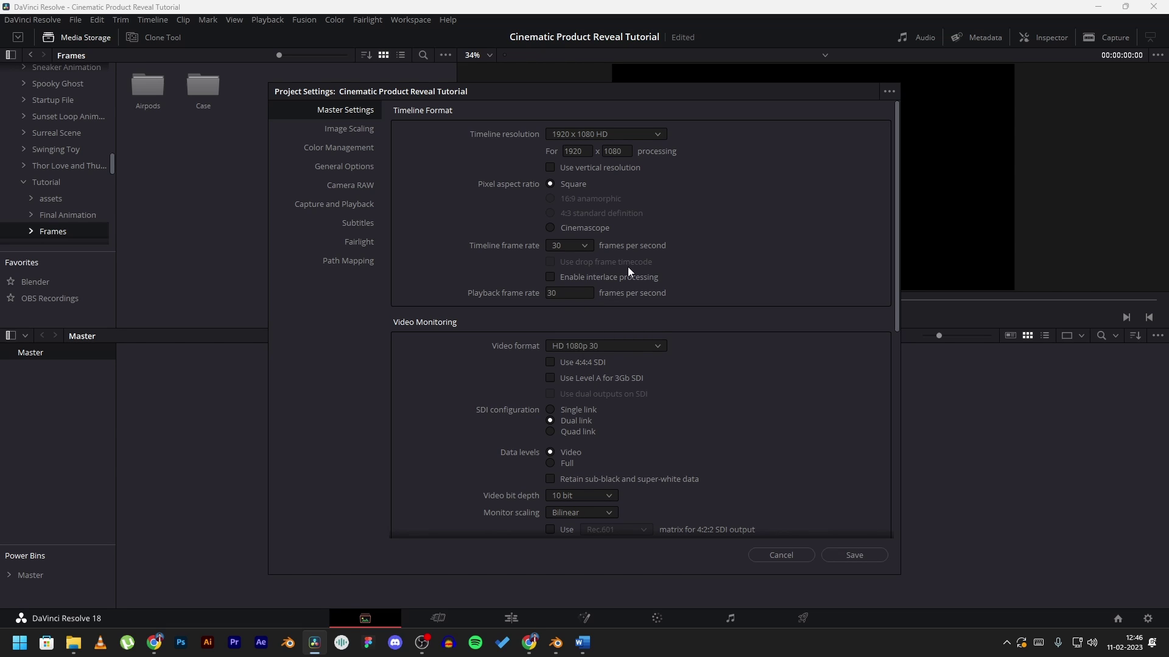
pyautogui.click(855, 555)
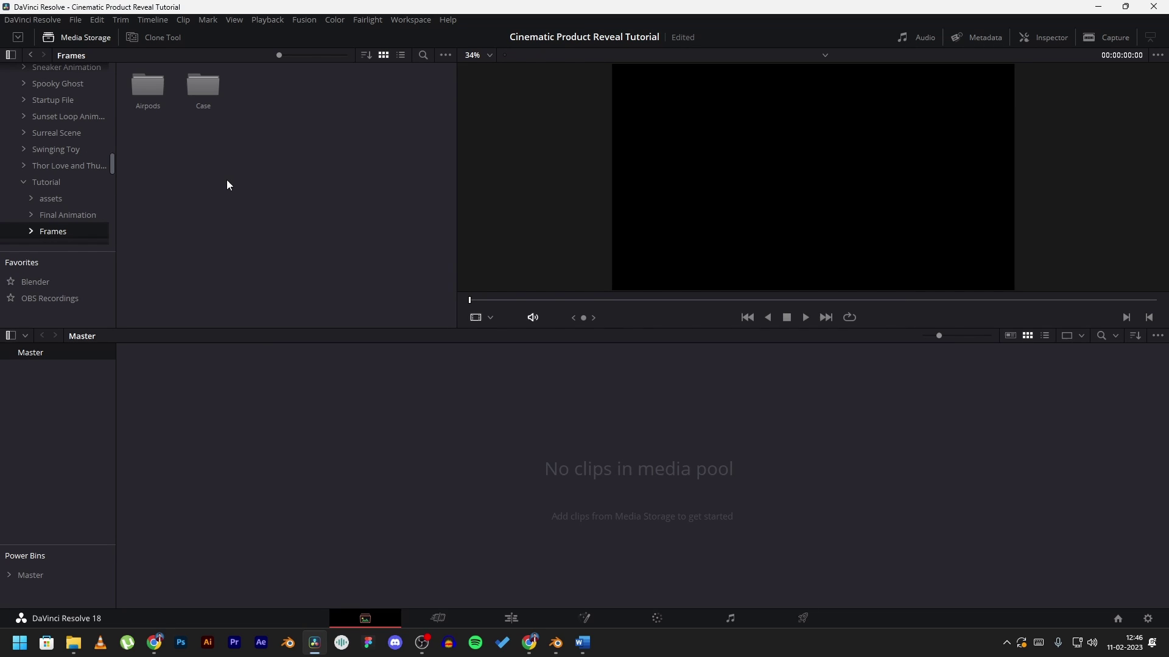
# - Open the Case frames folder in the media storage and set the frame display mode to Sequence
pyautogui.doubleClick(204, 86)
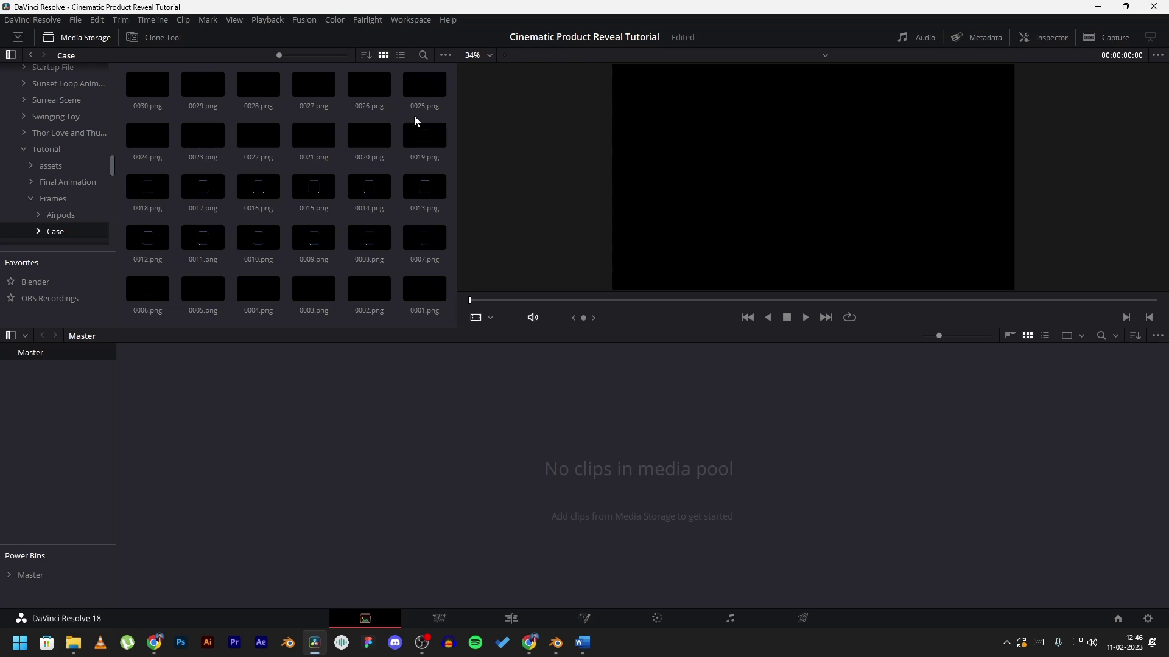
pyautogui.click(445, 56)
pyautogui.moveTo(475, 72)
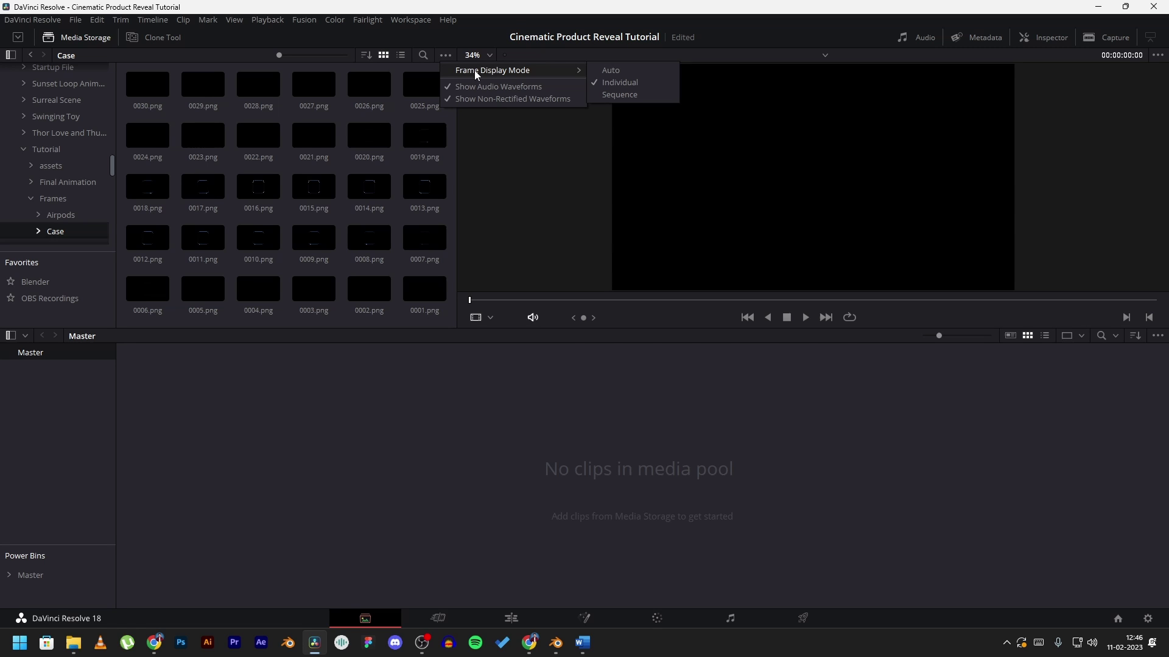
pyautogui.click(615, 95)
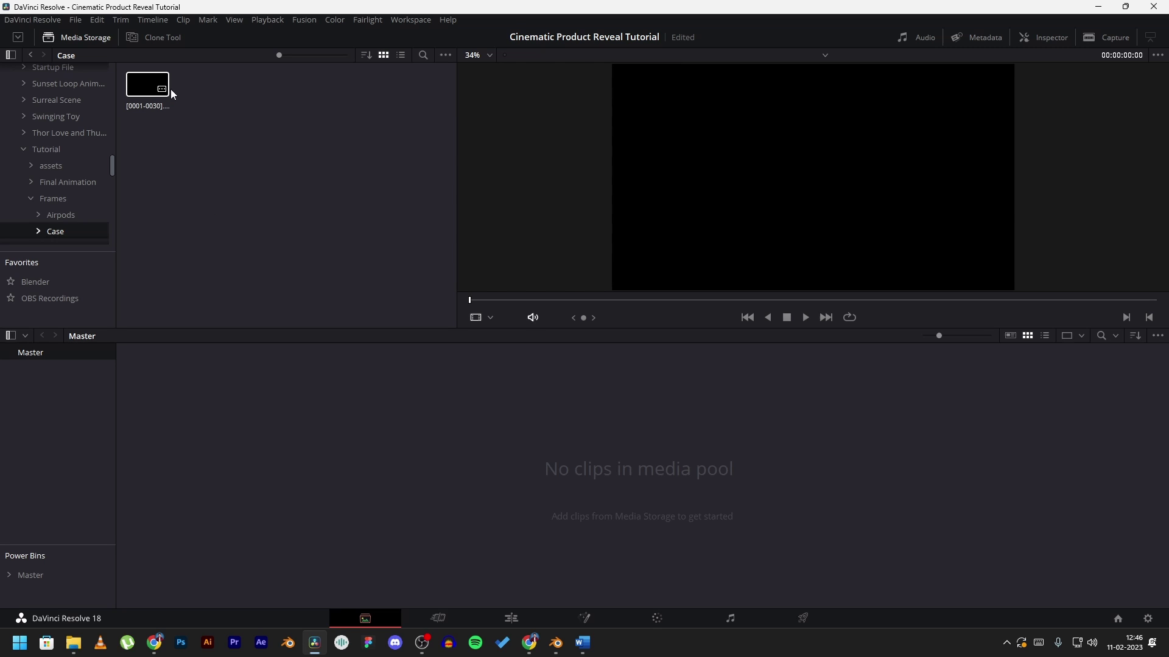
# - Add the [0001-0030].png sequences from the Case and Airpods folders to the Master bin of the media pool
pyautogui.moveTo(144, 83); pyautogui.dragTo(237, 420)
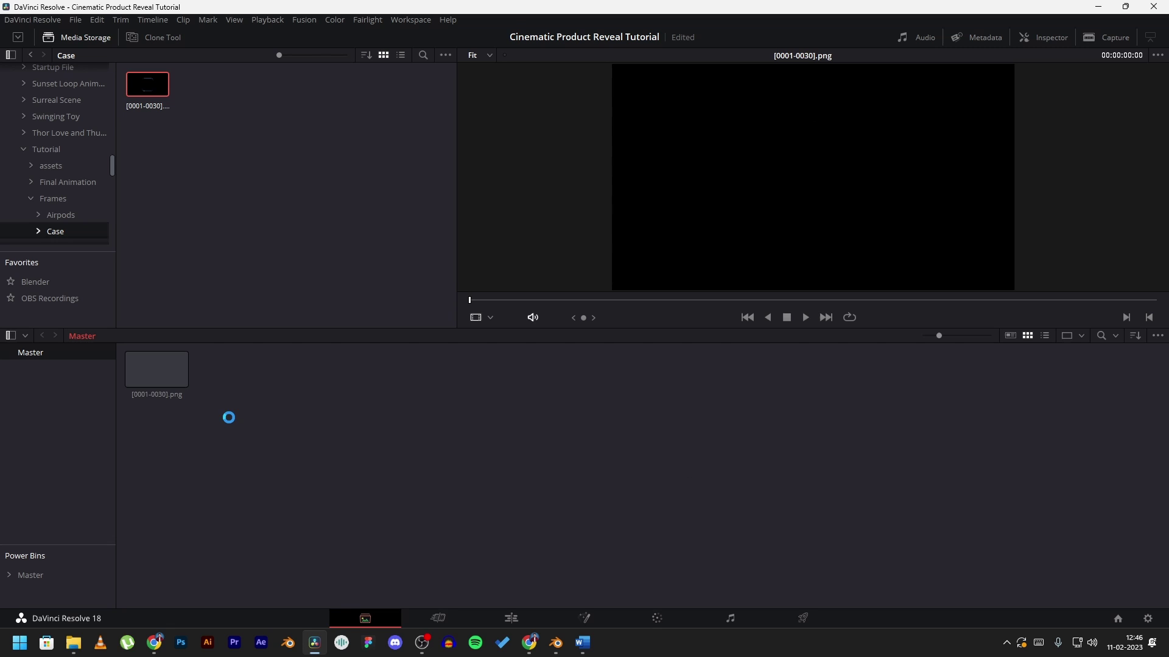
pyautogui.click(61, 215)
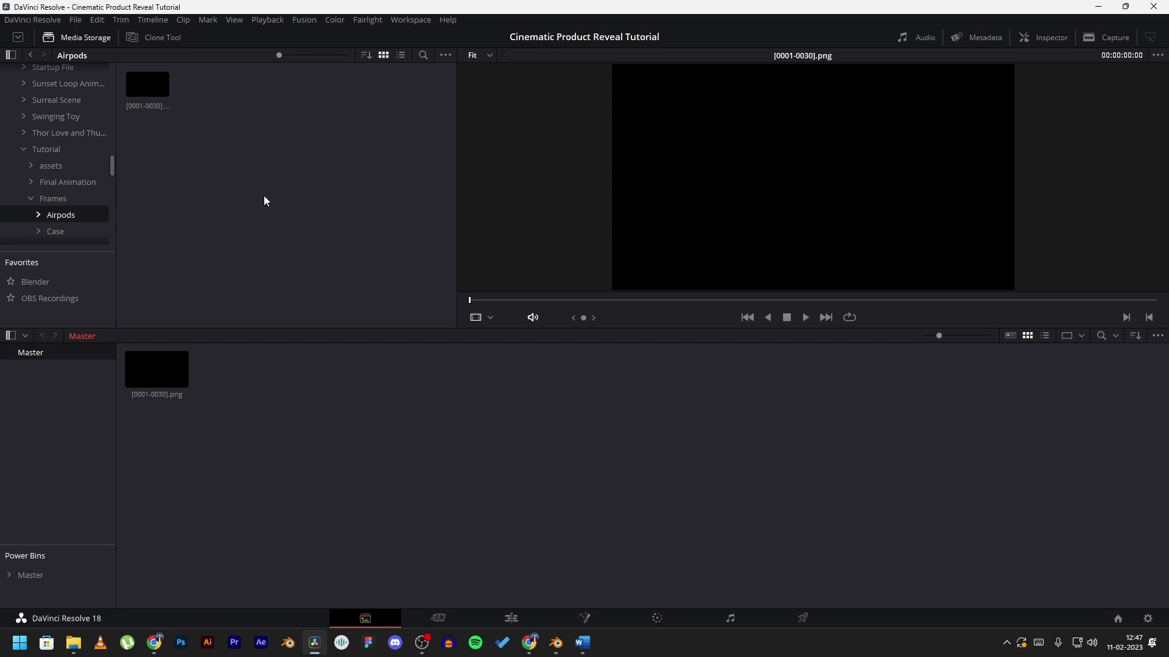
pyautogui.doubleClick(146, 85)
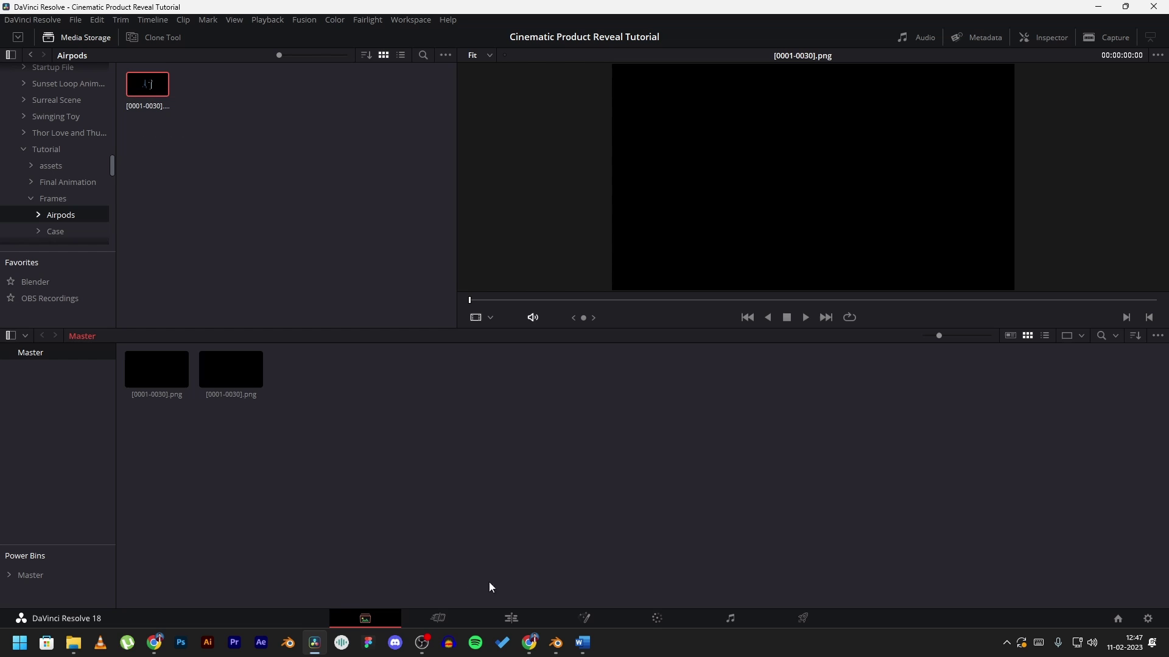
# - On the Edit page, place both [0001-0030].png sequences one after the other on a new timeline's Video 1 track
pyautogui.click(512, 618)
pyautogui.moveTo(219, 122); pyautogui.dragTo(204, 485)
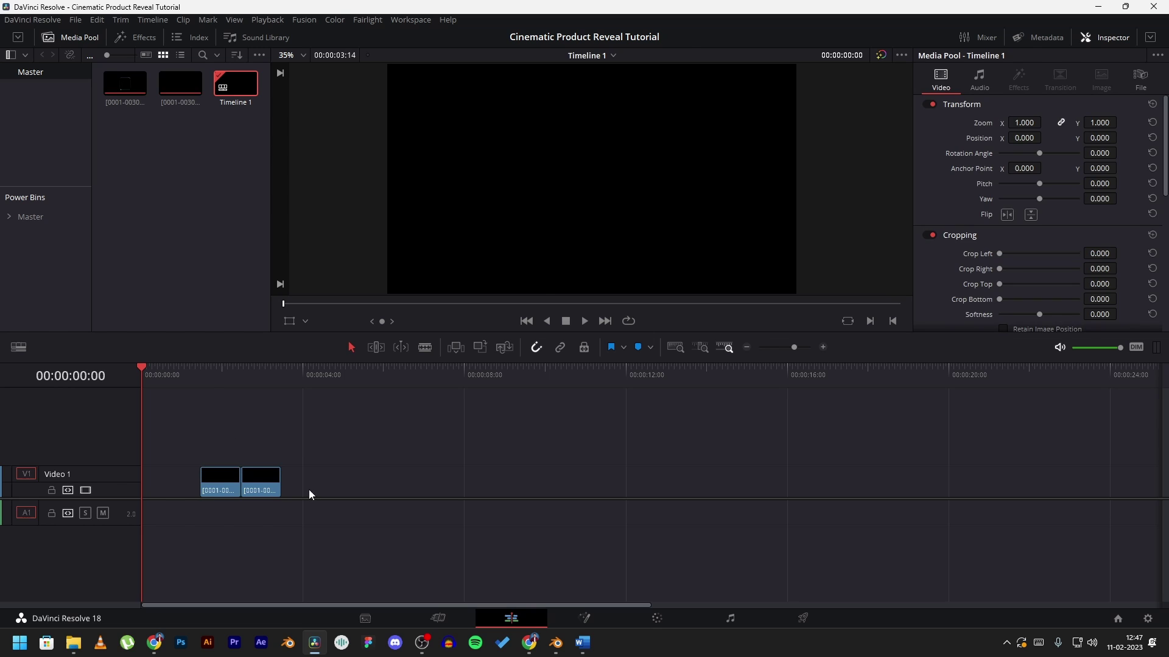
# - Split the first clip at 00:00:00:23, delete its remaining end, and close the gap before the second clip
pyautogui.moveTo(292, 375)
pyautogui.mouseDown()
pyautogui.moveTo(305, 375)
pyautogui.moveTo(281, 375)
pyautogui.mouseUp()
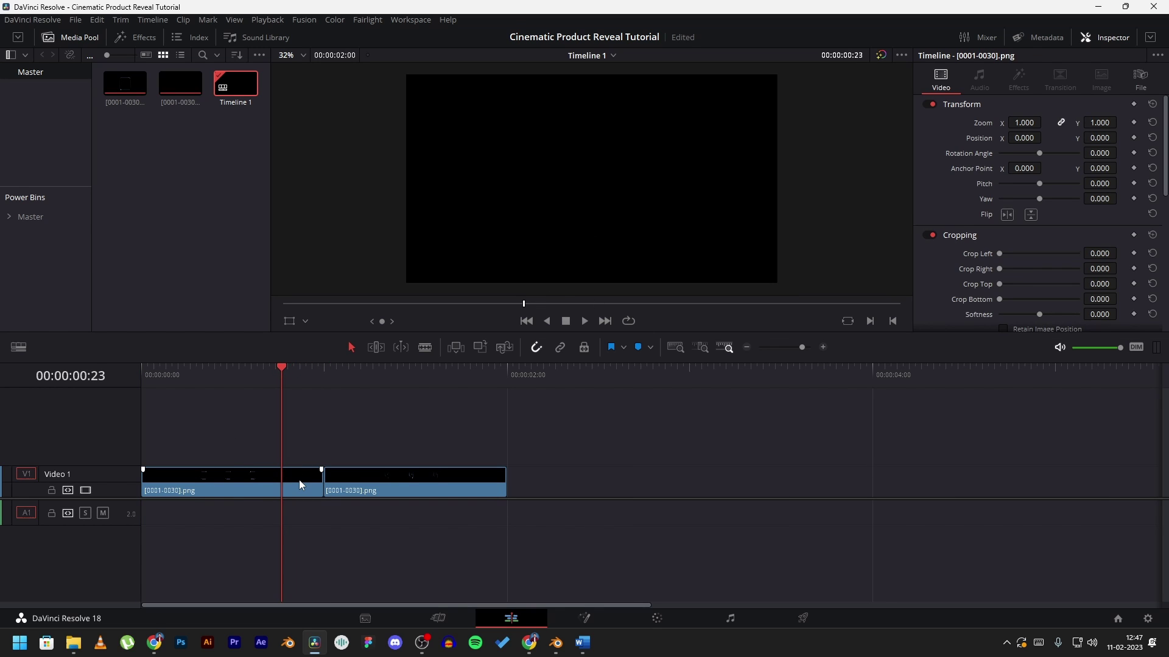
pyautogui.click(299, 485)
pyautogui.hotkey('ctrl', 'b')
pyautogui.click(302, 482)
pyautogui.press('Delete')
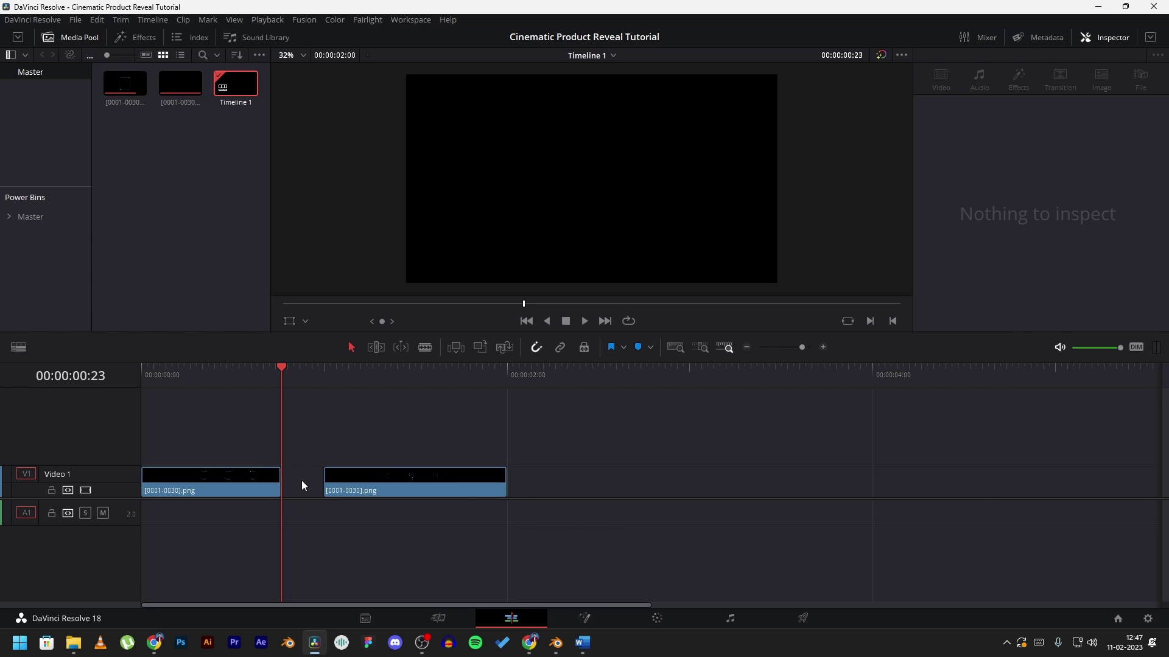
pyautogui.click(301, 481)
pyautogui.press('Delete')
# - Play back the timeline from the start to check the transition from the first clip to the second
pyautogui.click(225, 377)
pyautogui.press('Home')
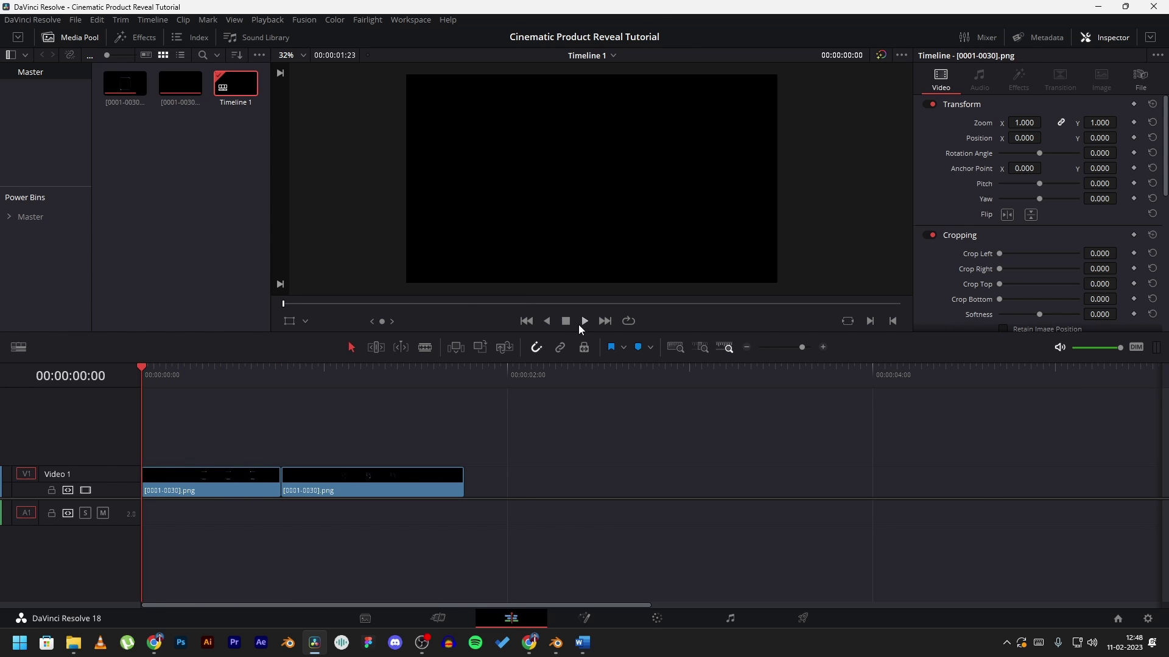
pyautogui.click(584, 321)
pyautogui.press('Home')
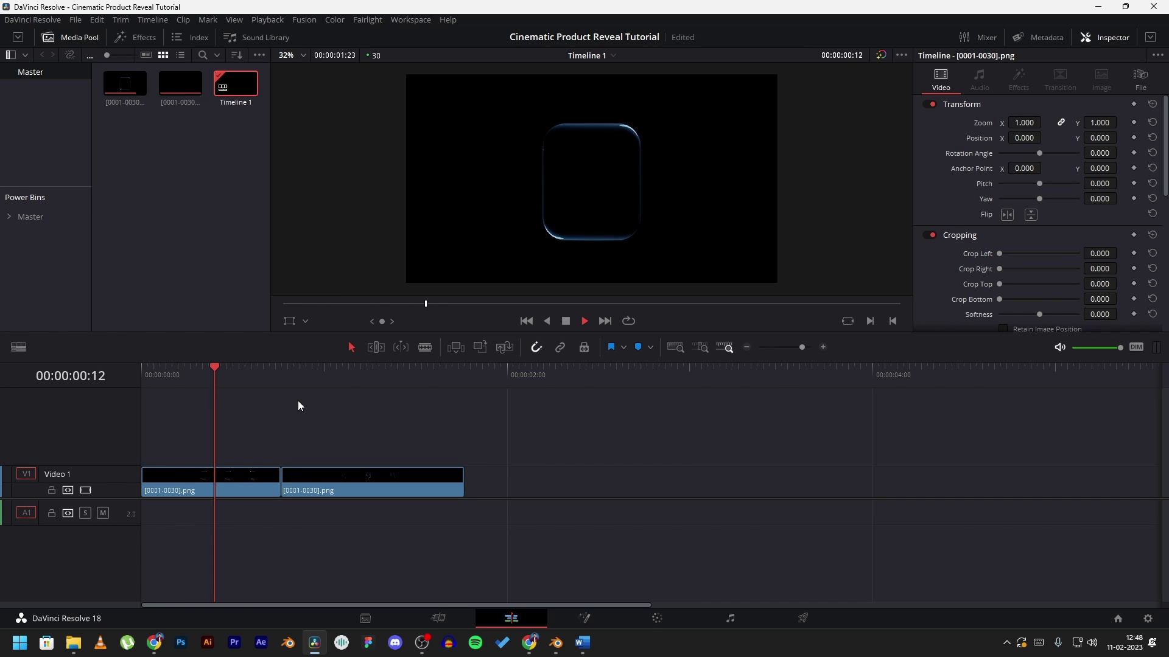
pyautogui.click(225, 377)
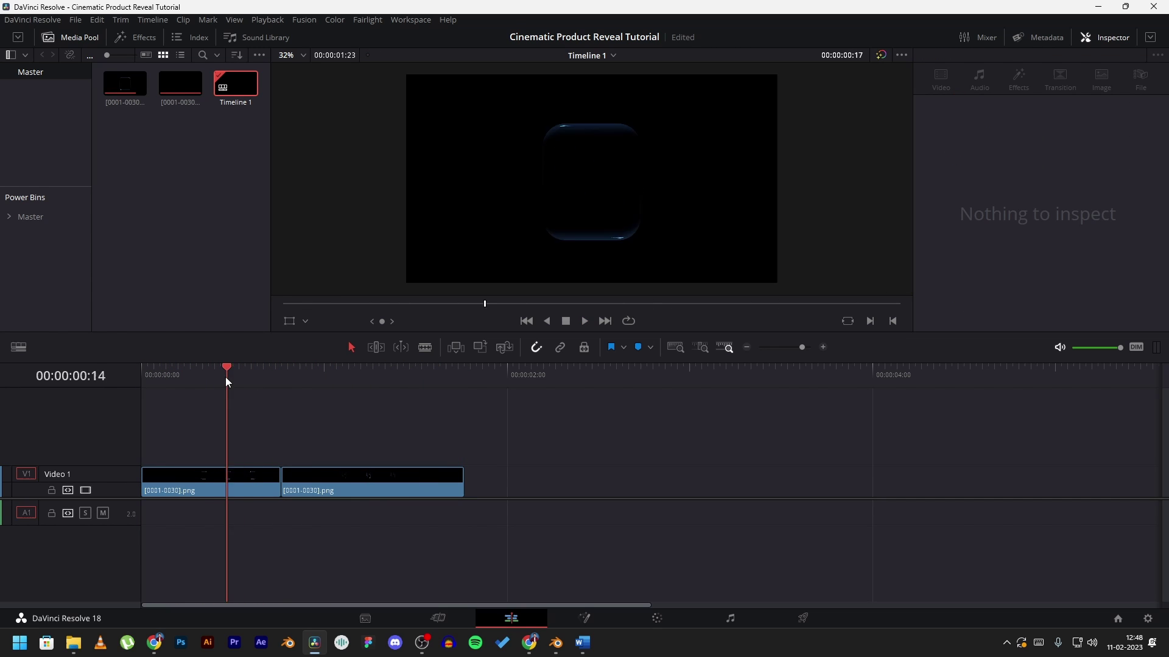
pyautogui.press('Home')
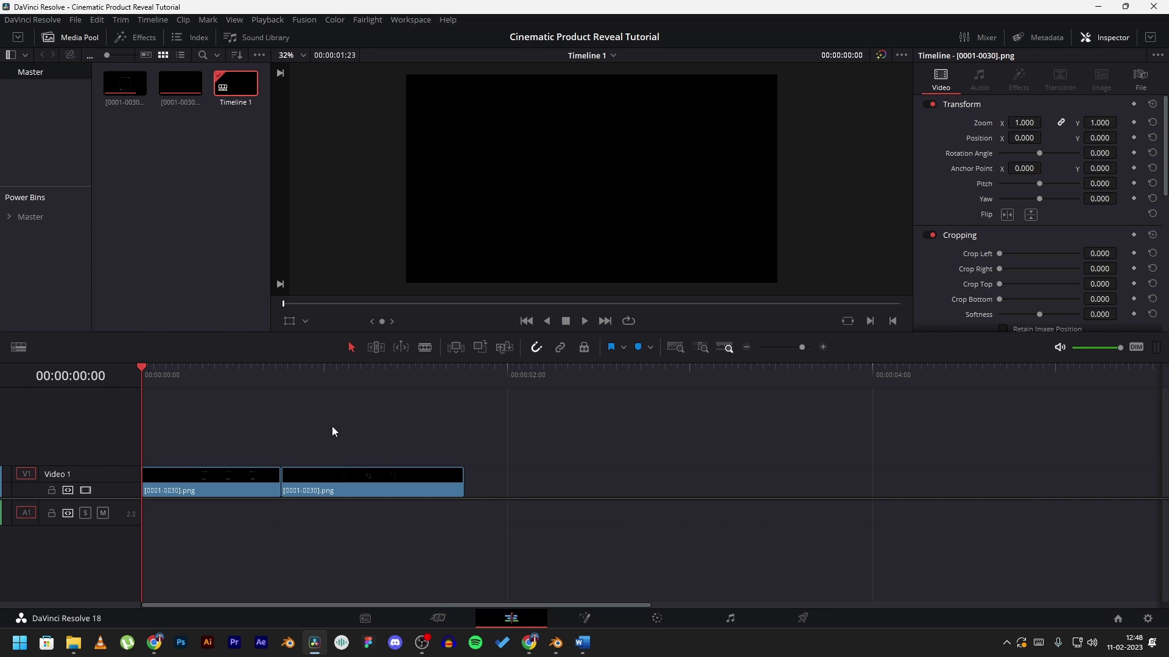
pyautogui.press('space')
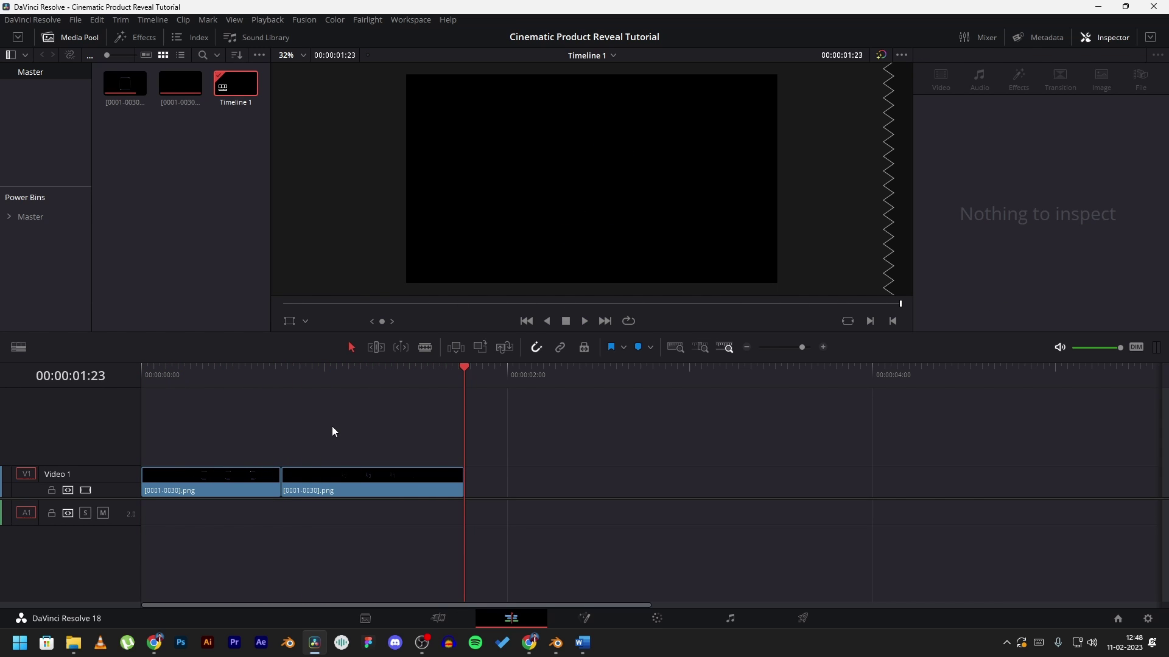
pyautogui.press('Home')
pyautogui.press('space')
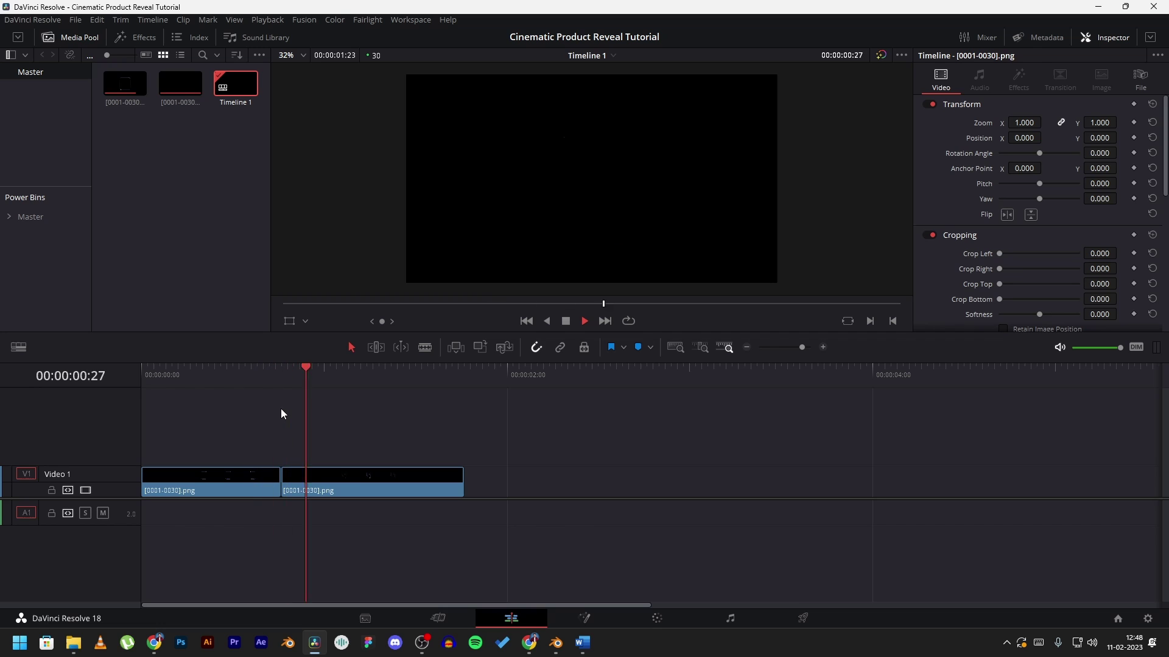
# - Mark the timeline's in/out range from the start to the end of the second clip
pyautogui.click(333, 367)
pyautogui.moveTo(330, 362); pyautogui.dragTo(475, 393)
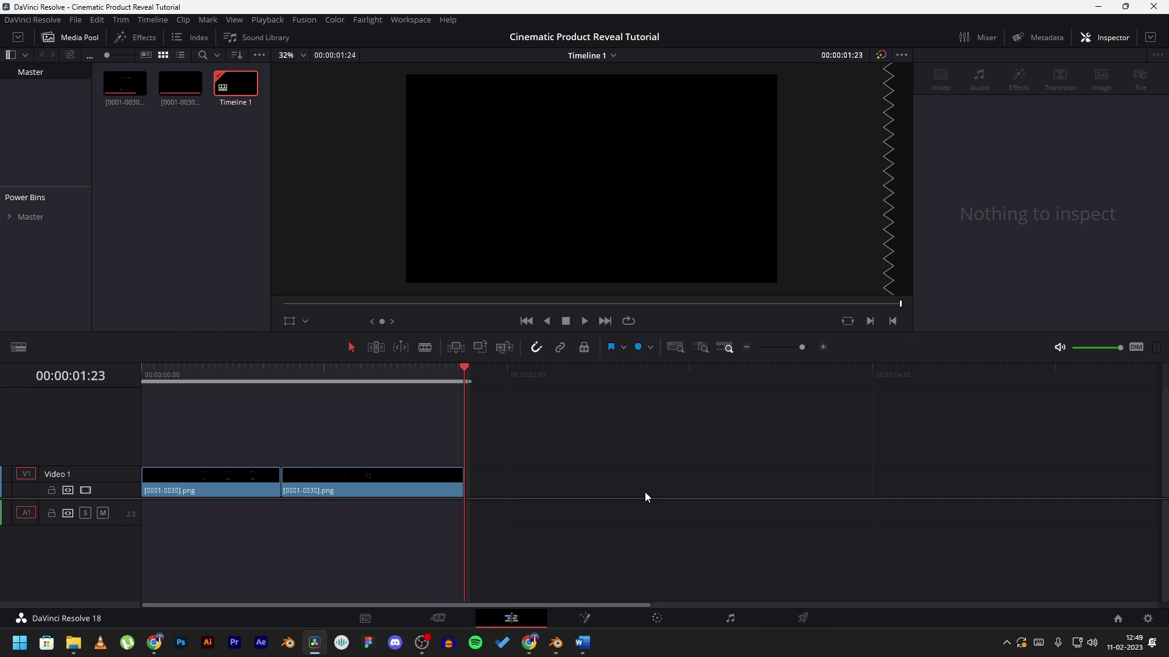
# - On the Deliver page, set the export location to D:\Blender\Tutorial\Final Animation and the file name to Cinematic Product Reveal
pyautogui.click(812, 619)
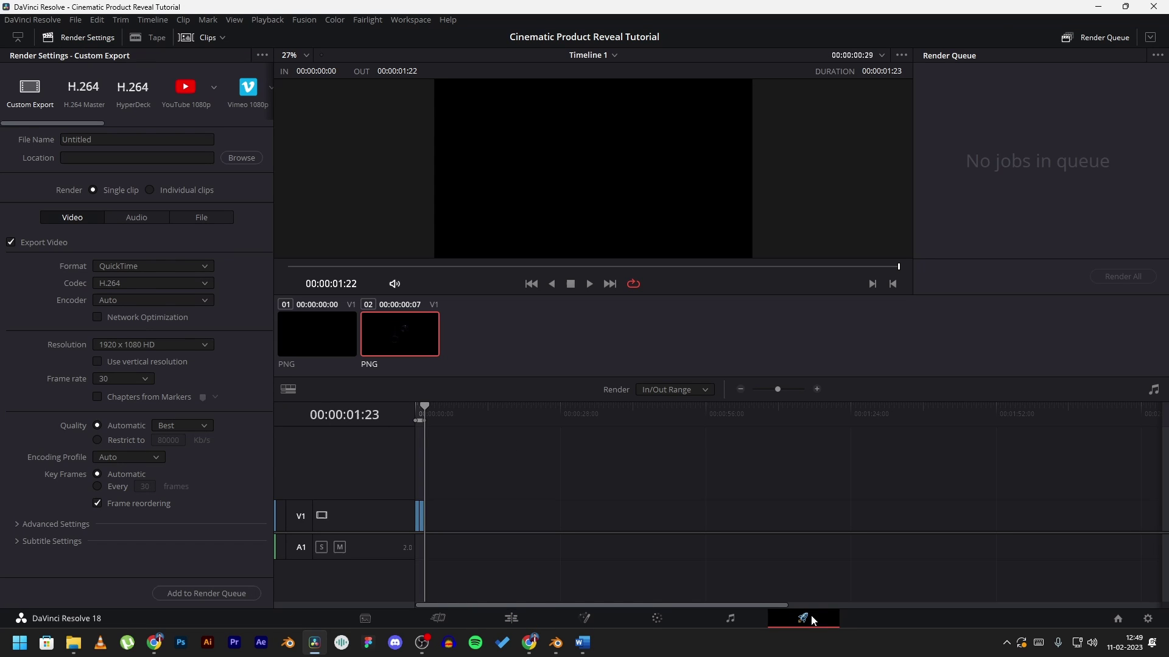
pyautogui.click(241, 158)
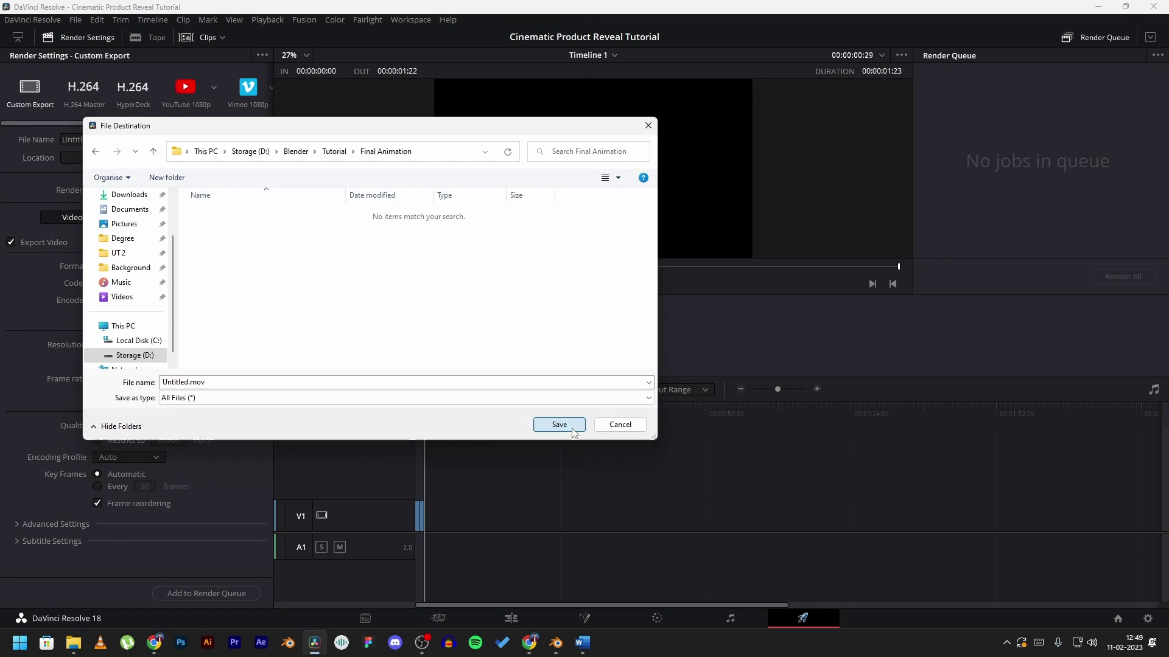
pyautogui.click(557, 424)
pyautogui.doubleClick(126, 138)
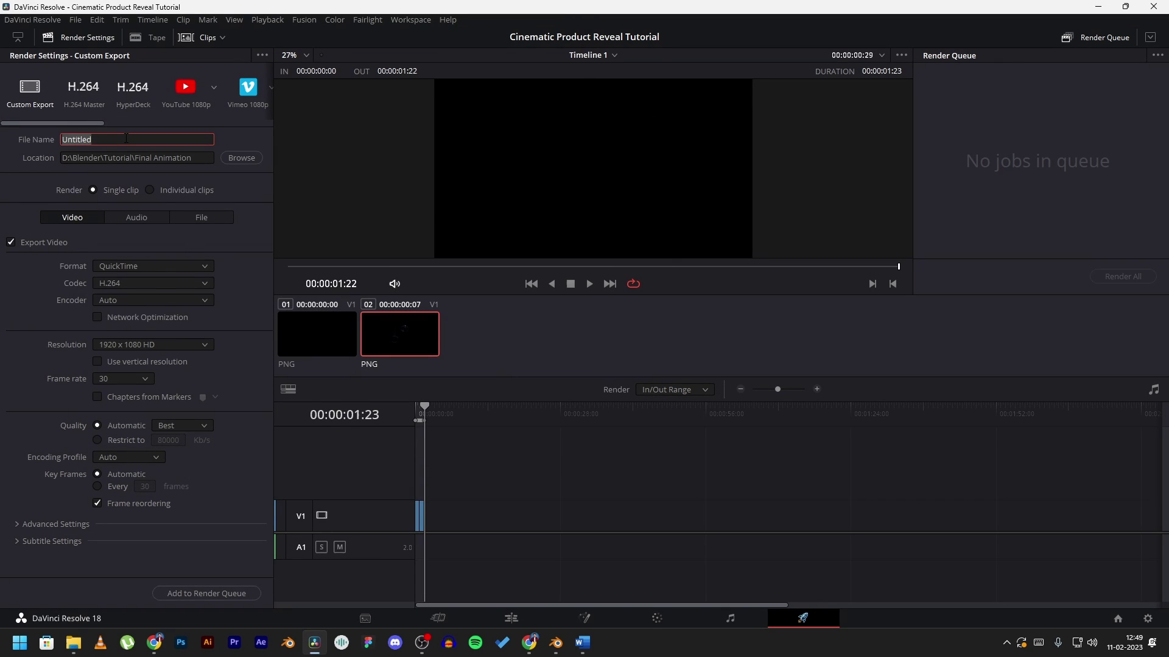
pyautogui.write('Cinematic Product Reveal')
pyautogui.press('Return')
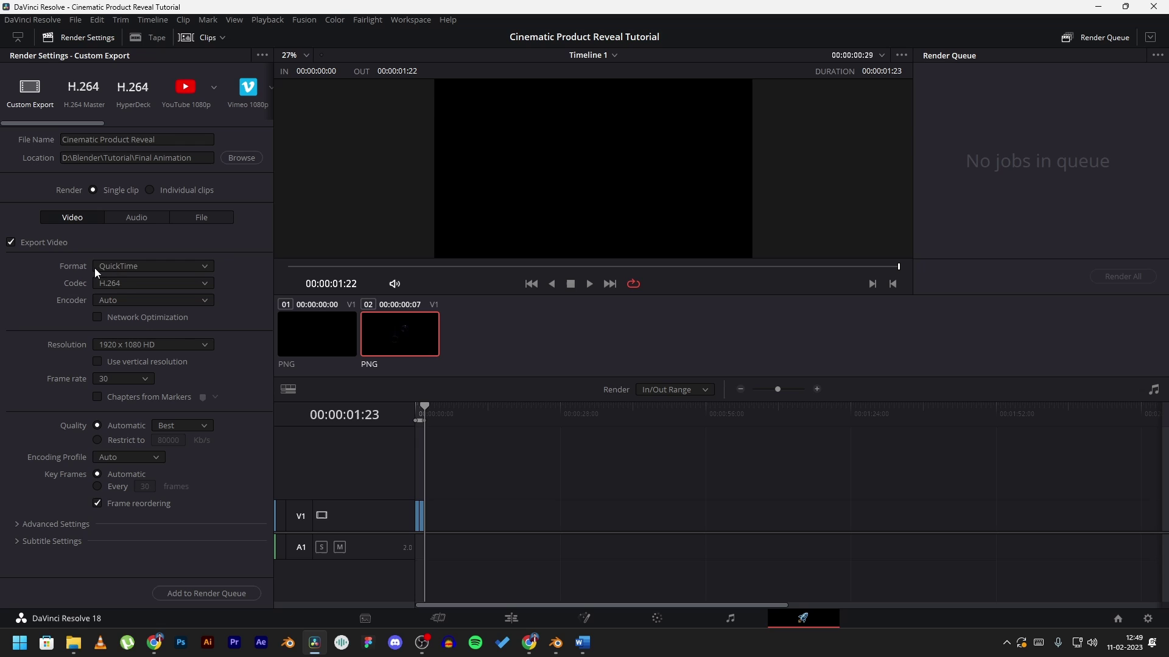
# - Set the export format to MP4 and restrict the video quality to 60000 Kb/s
pyautogui.click(133, 266)
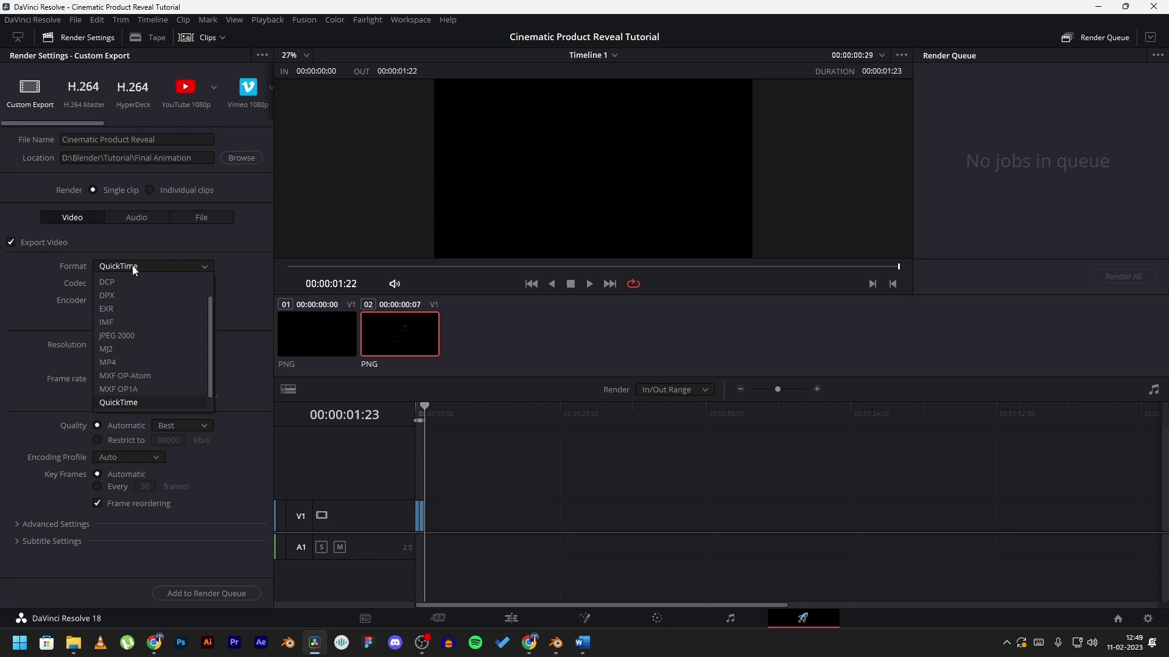
pyautogui.click(107, 363)
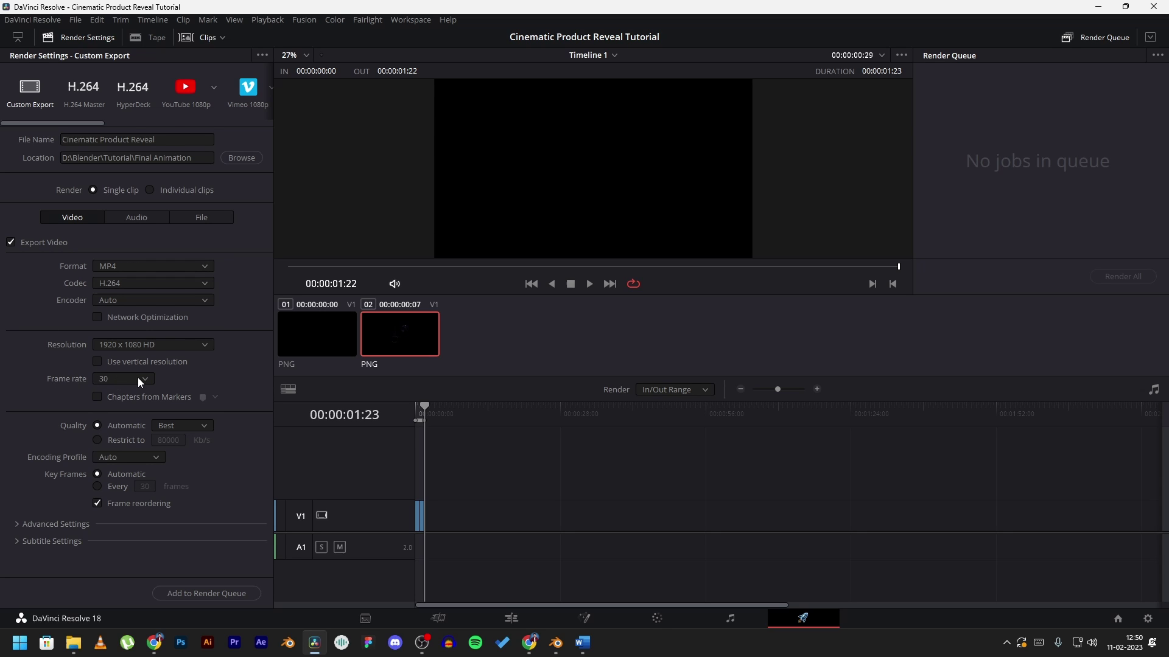
pyautogui.click(106, 437)
pyautogui.click(165, 440)
pyautogui.doubleClick(166, 440)
pyautogui.write('60000')
# - Set the export's key frames to every 1 frame
pyautogui.click(144, 487)
pyautogui.press('BackSpace')
pyautogui.press('BackSpace')
pyautogui.write('1')
pyautogui.press('Return')
# - Add the Cinematic Product Reveal export to the render queue and start rendering all jobs
pyautogui.click(193, 594)
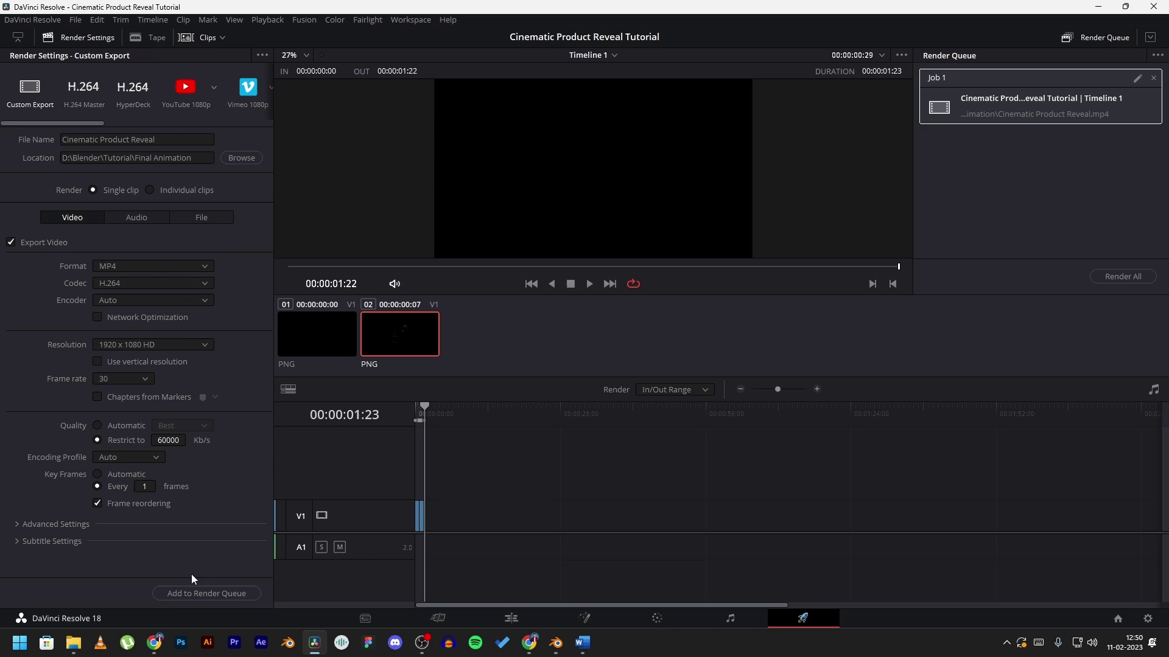
pyautogui.click(1125, 277)
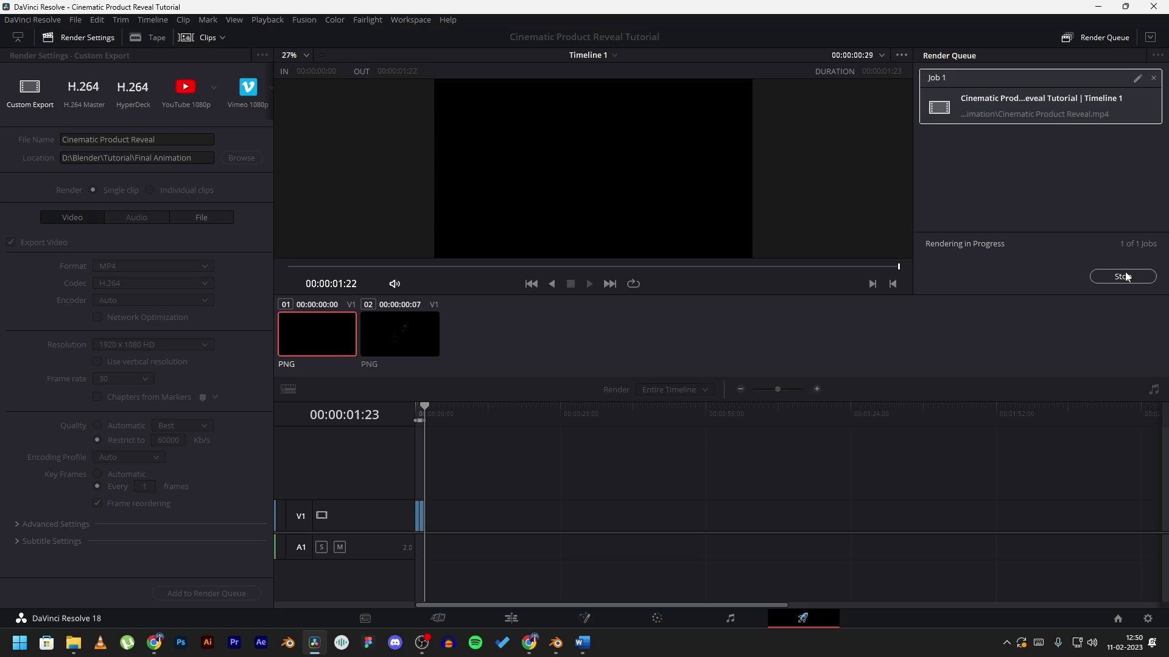